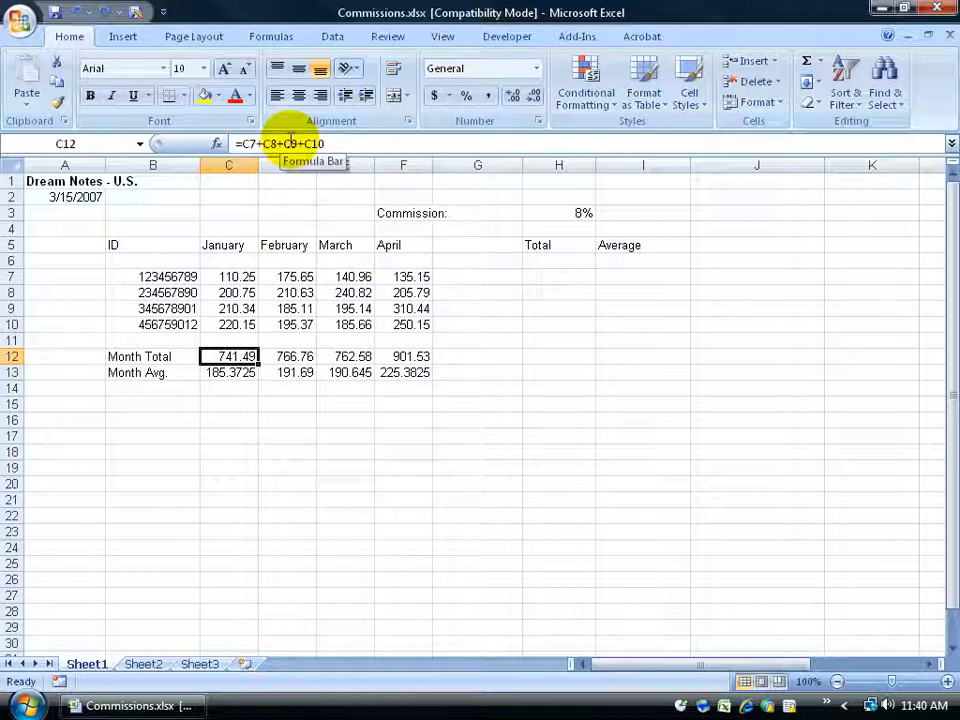
Step: Check the sum of the January to April values in C7:F7, returning to cell H7
left_click(543, 277)
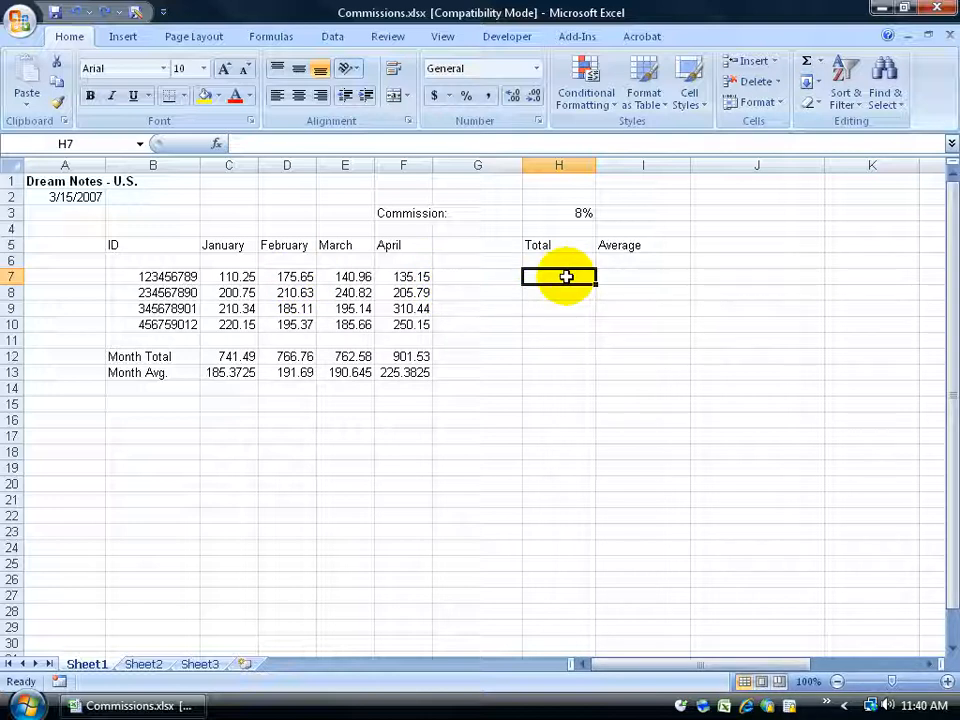
left_click_drag(238, 276, 390, 276)
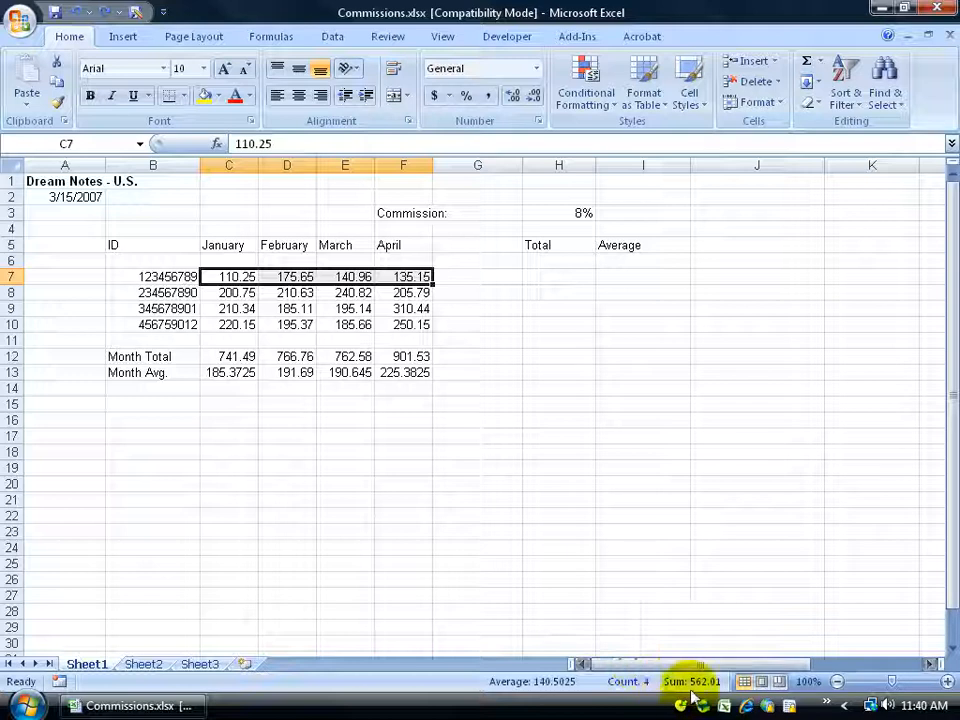
left_click(557, 275)
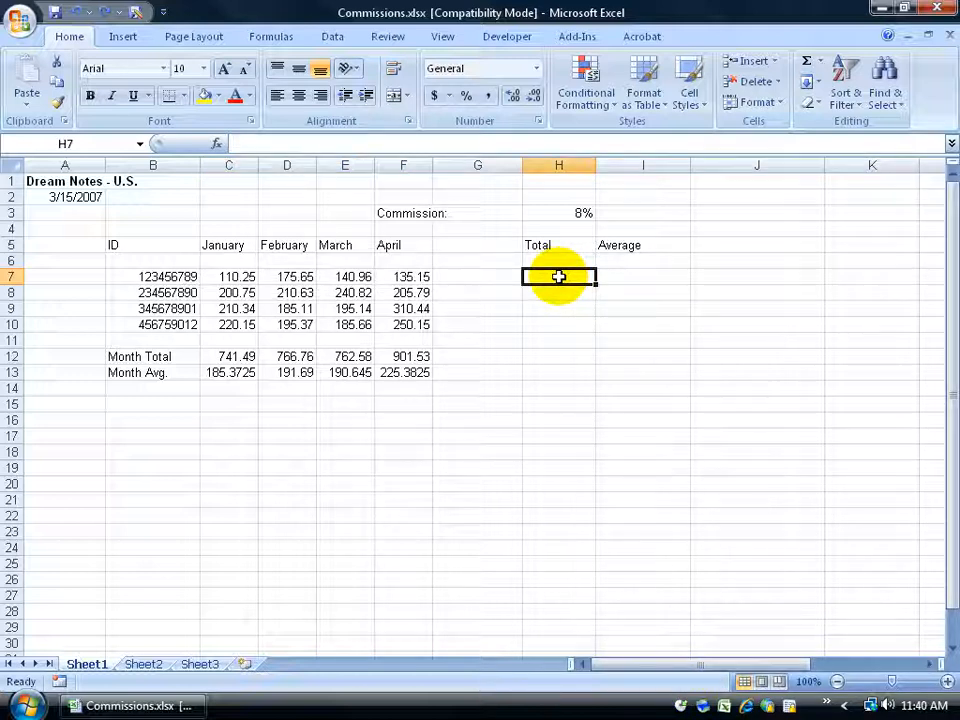
type("=s")
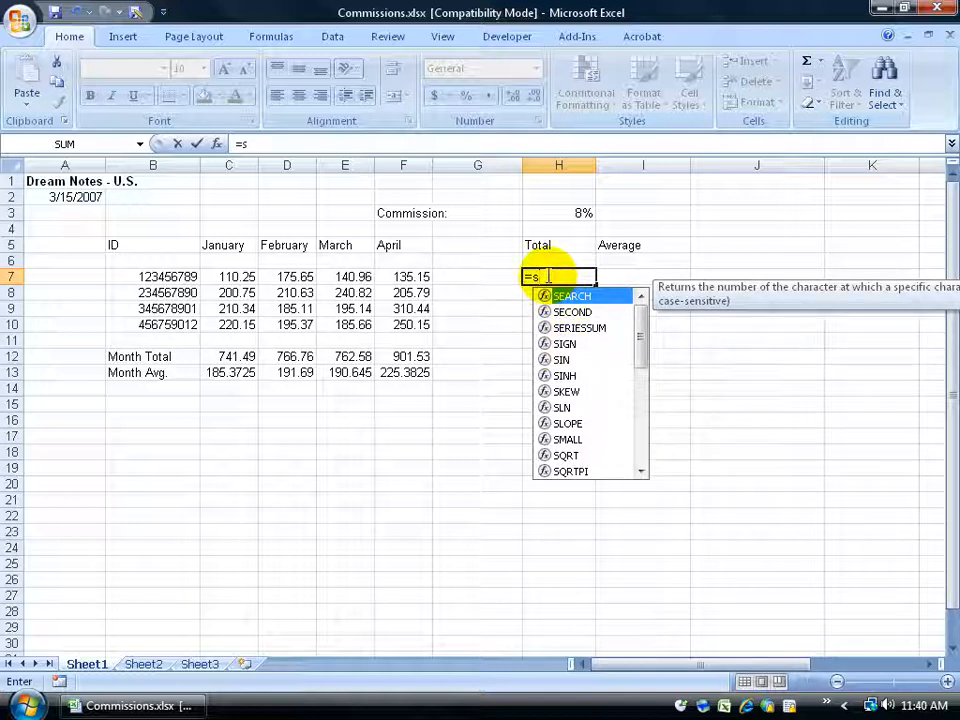
type("u")
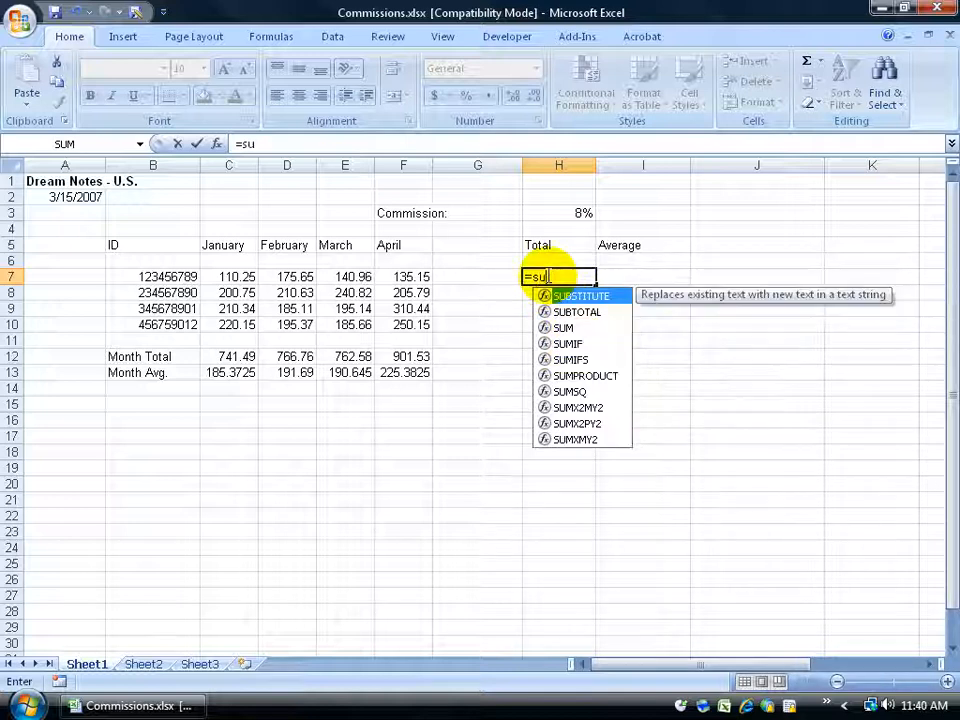
double_click(567, 329)
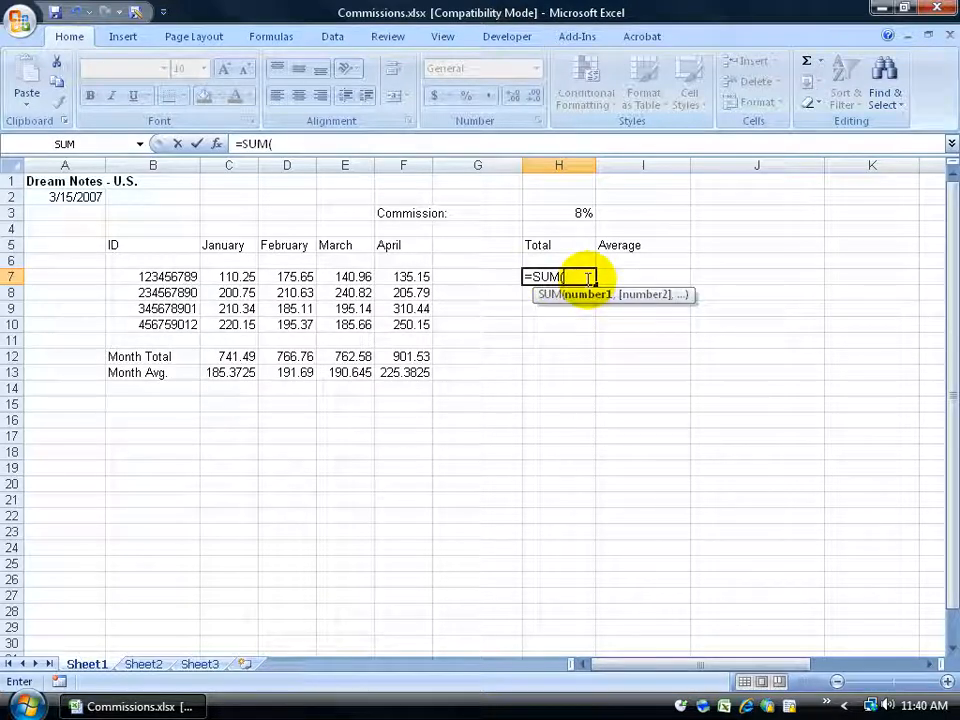
key("Escape")
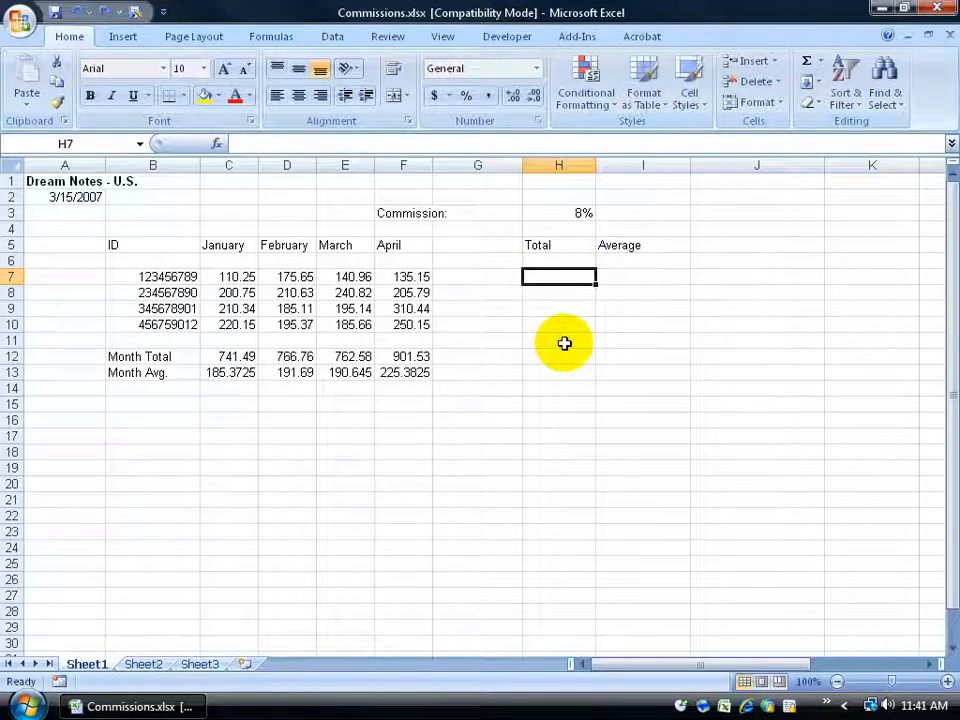
Step: Total the first ID's January to April values in H7 with =SUM(C7:F7), picking SUM from the function suggestions
type("=su")
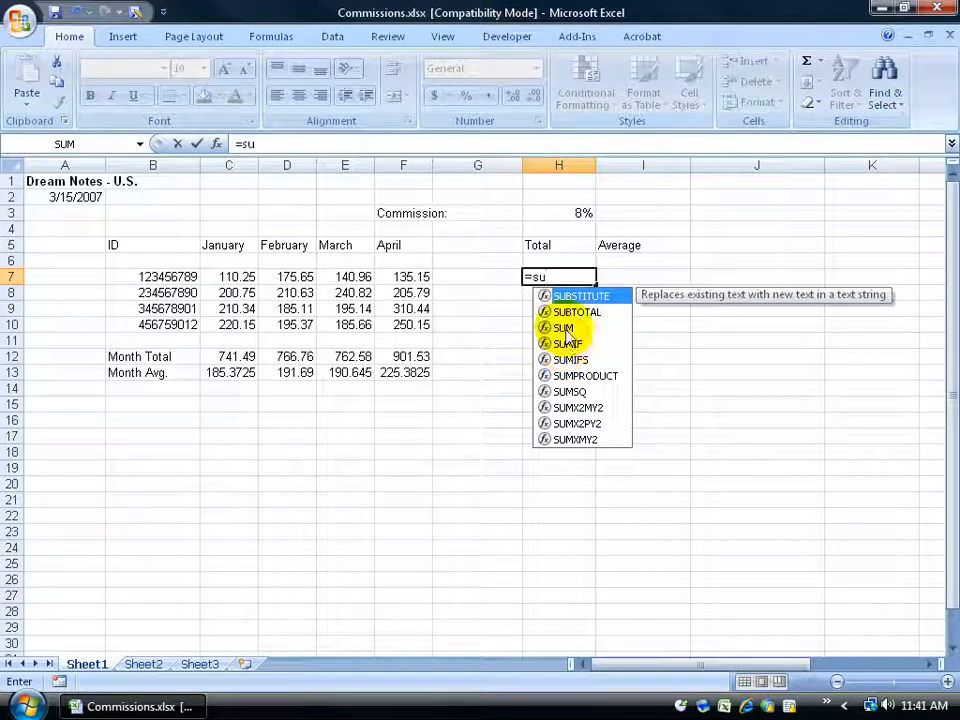
key("Down")
key("Down")
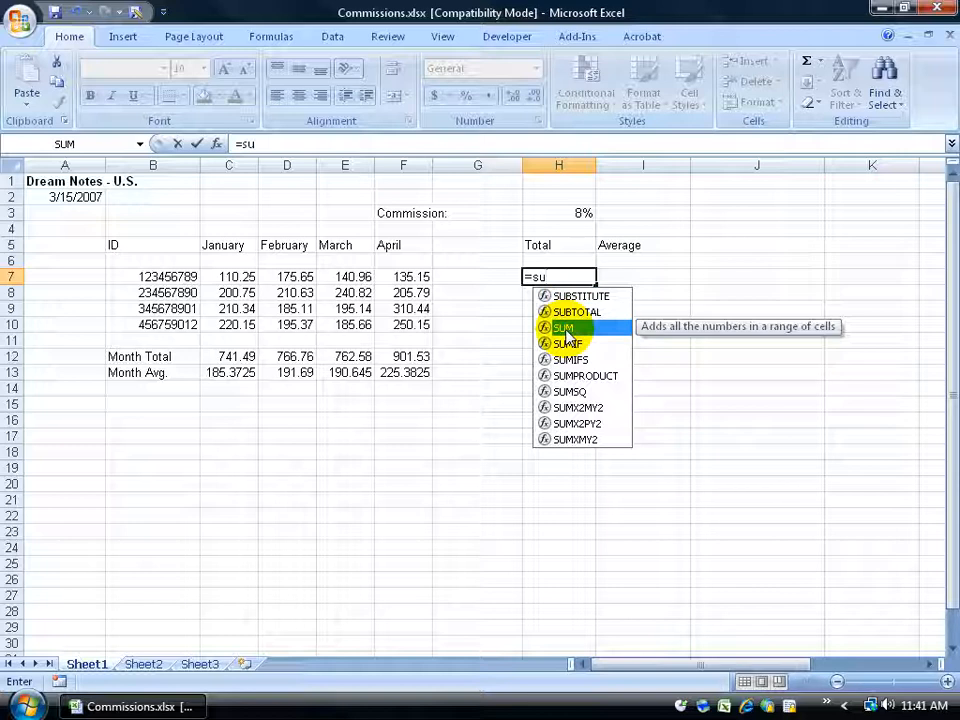
double_click(565, 330)
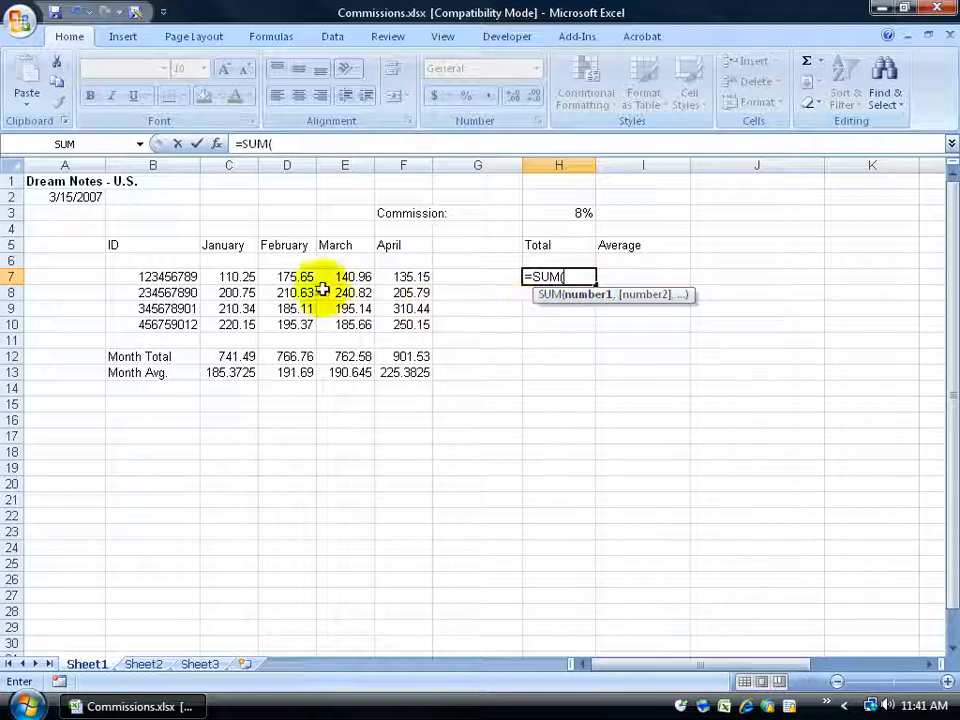
left_click(250, 276)
left_click_drag(255, 277, 400, 276)
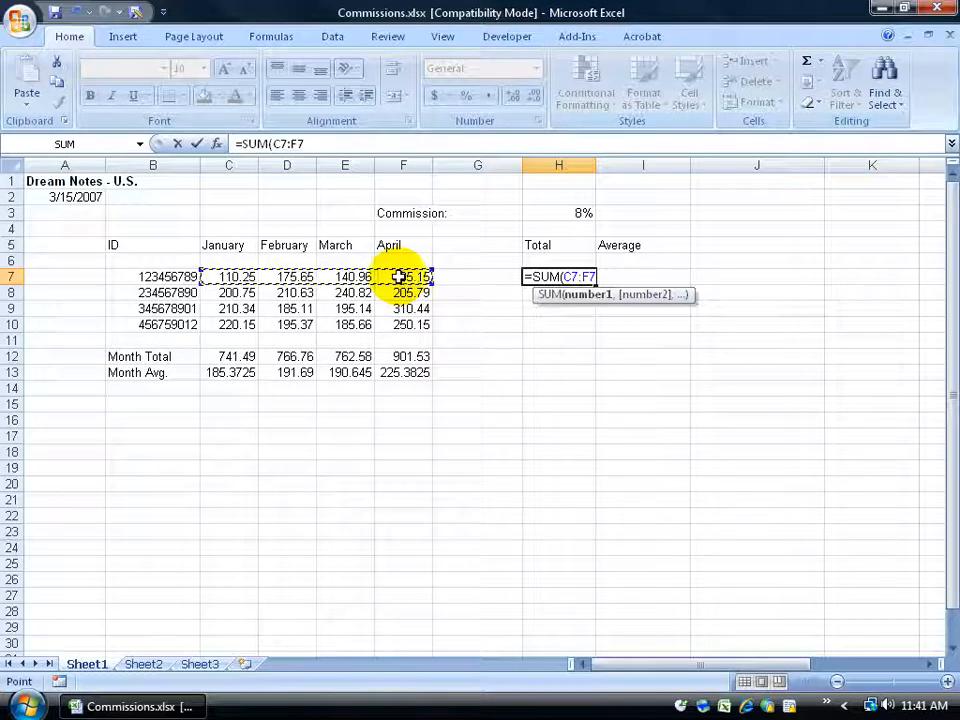
type(")")
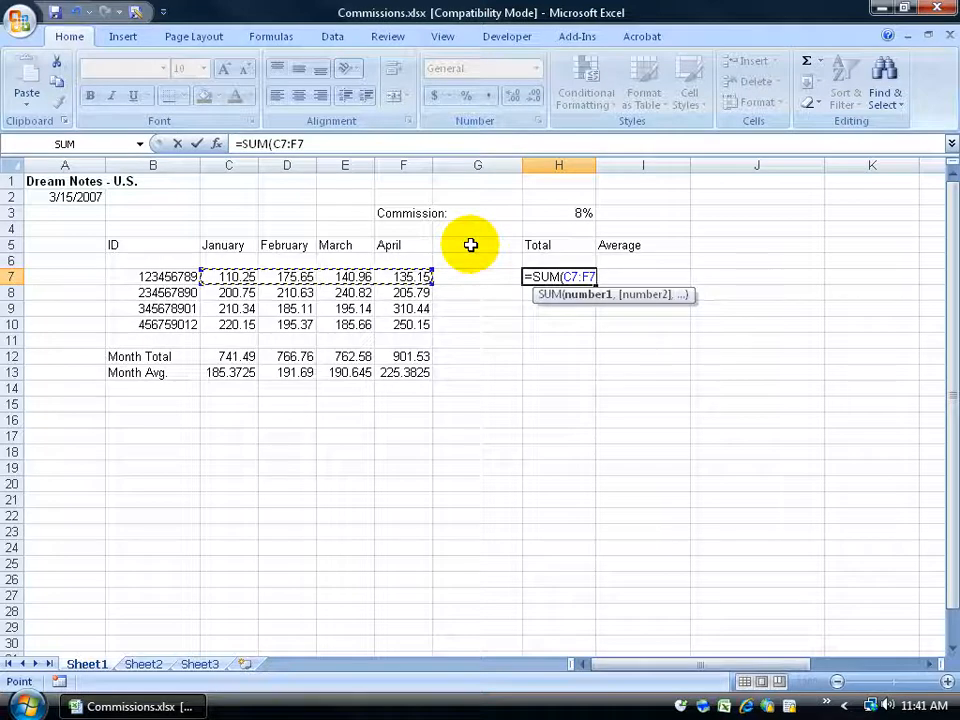
key("Return")
left_click(542, 276)
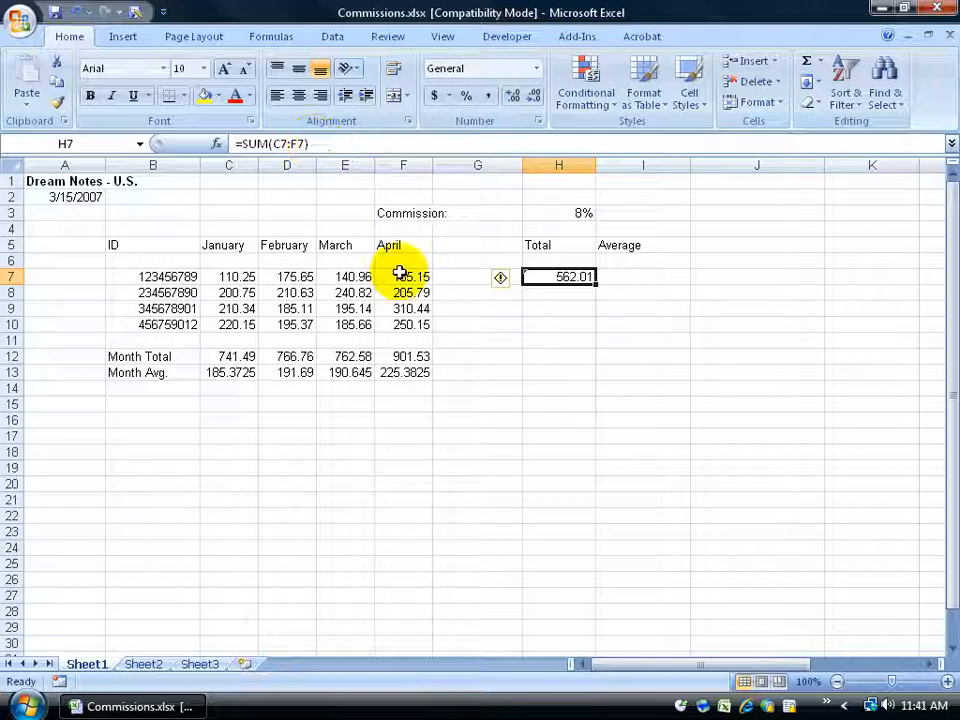
Step: Review the error-checking options for the formula in H7 and clear the cell
left_click(513, 280)
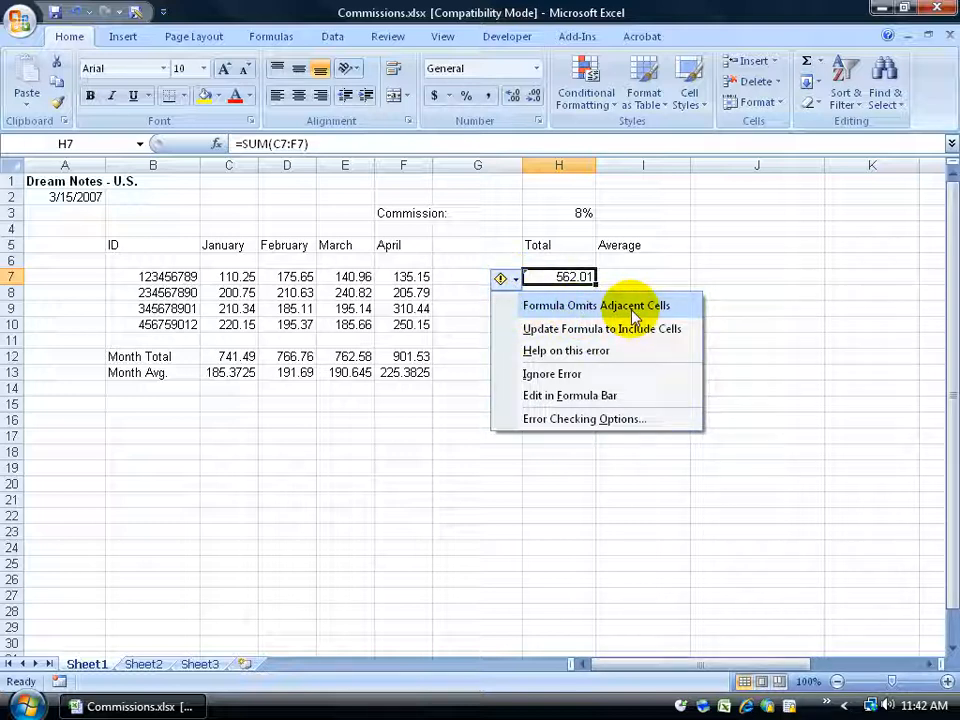
left_click(468, 280)
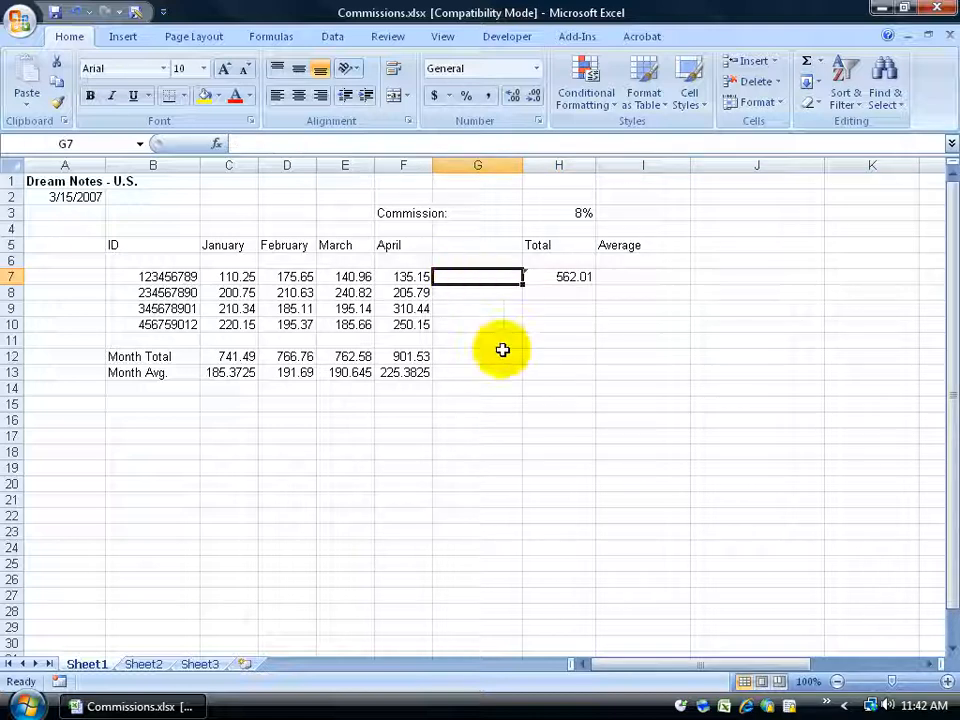
left_click(572, 276)
key("Delete")
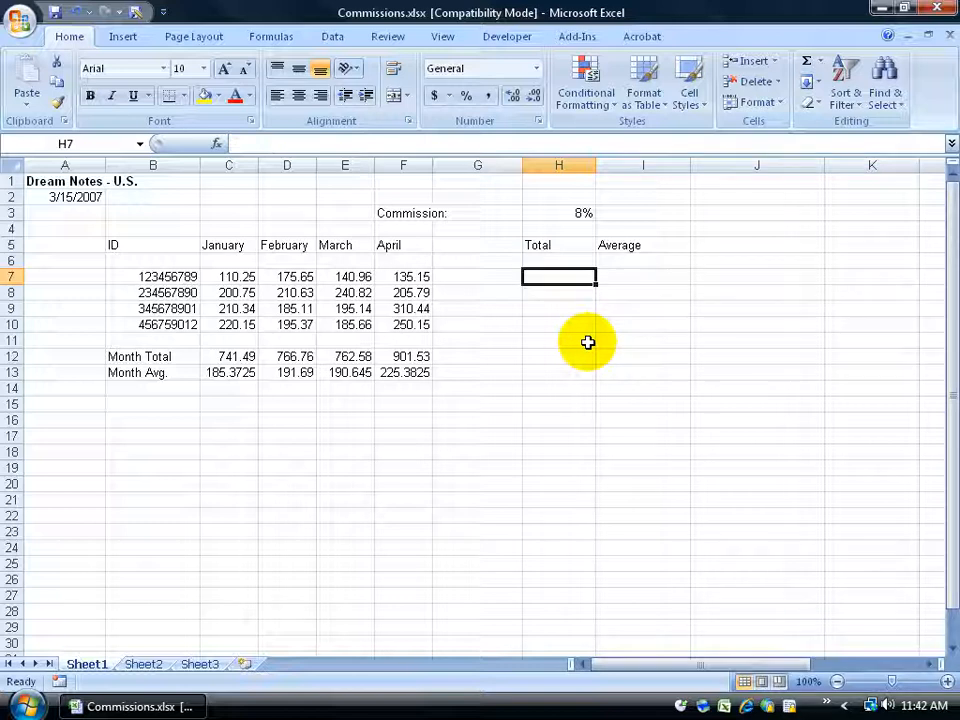
Step: Enter the formula =sum(c7:f7) in H7 to total the first ID's January to April values
type("=sum")
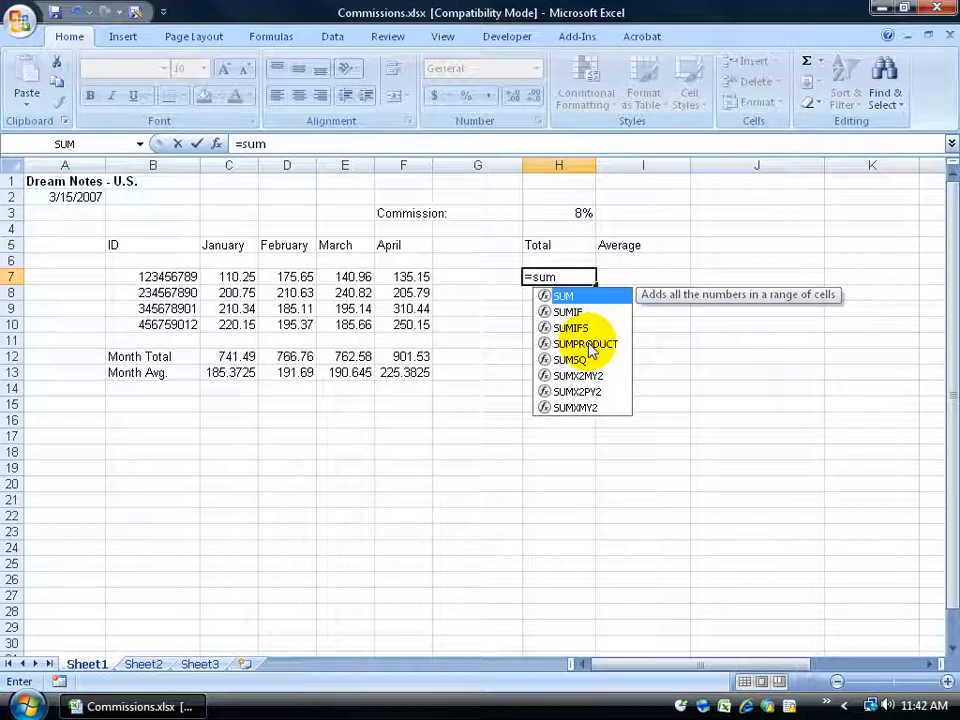
type("(")
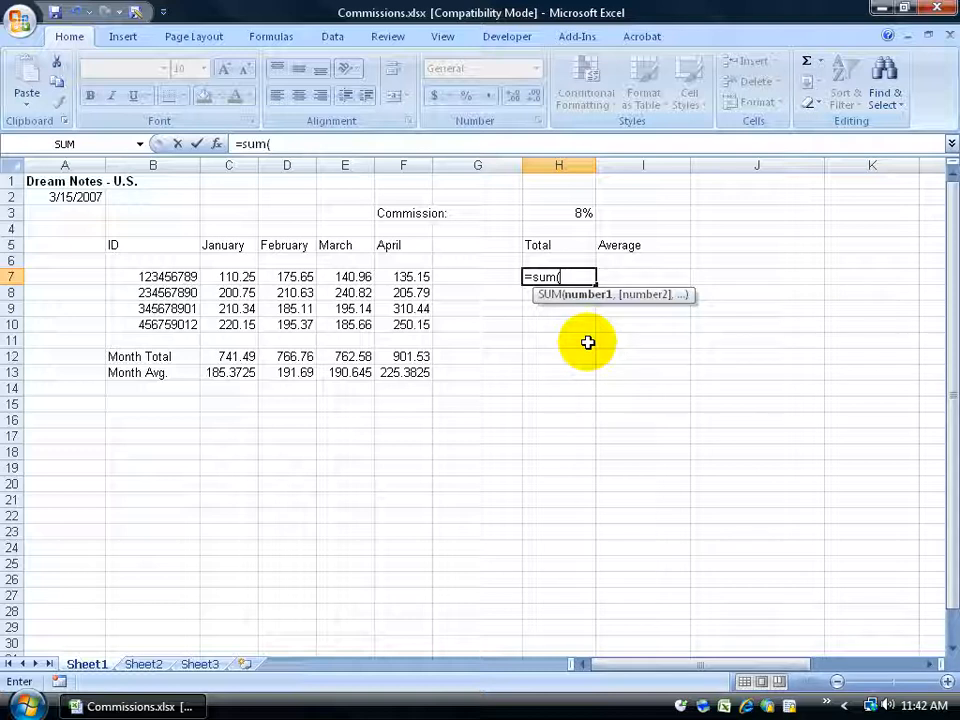
type("c7:")
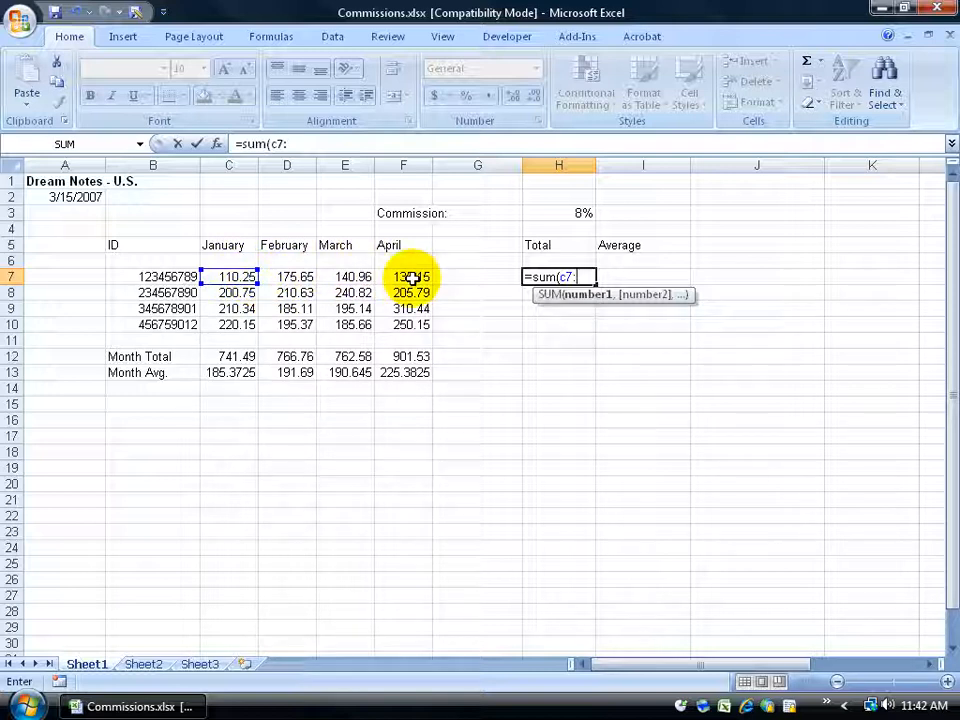
type("f")
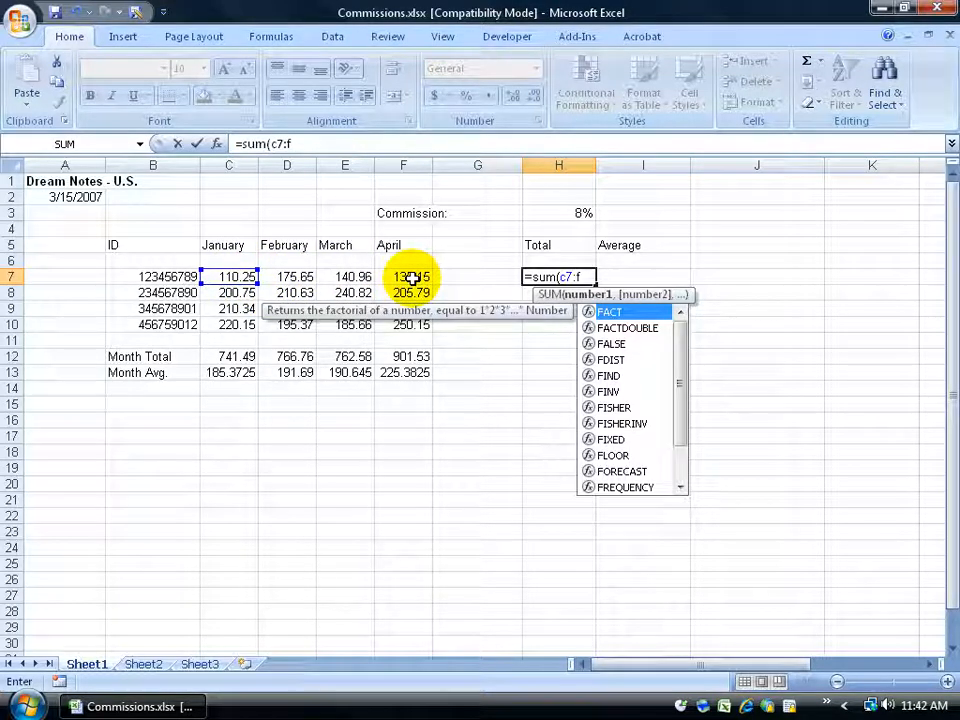
type("7")
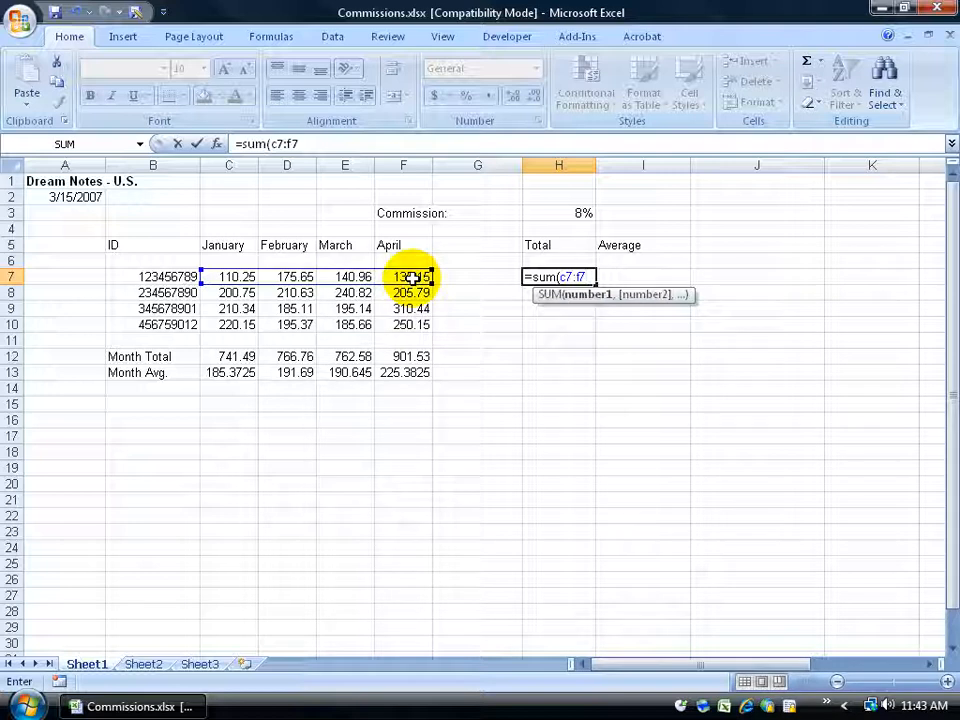
type(")")
key("Return")
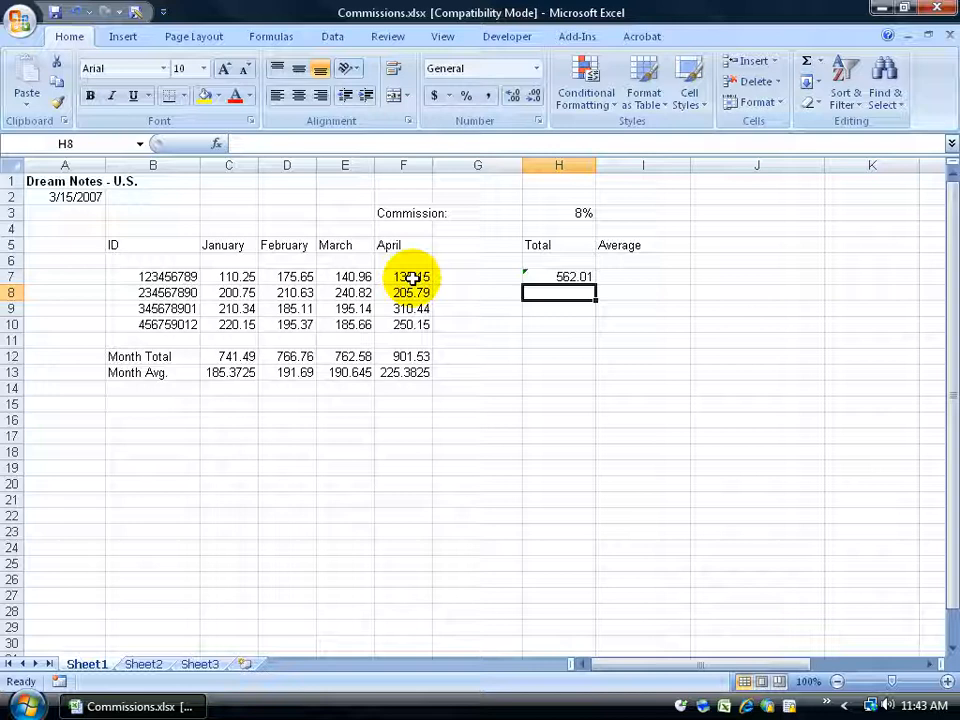
type("=su")
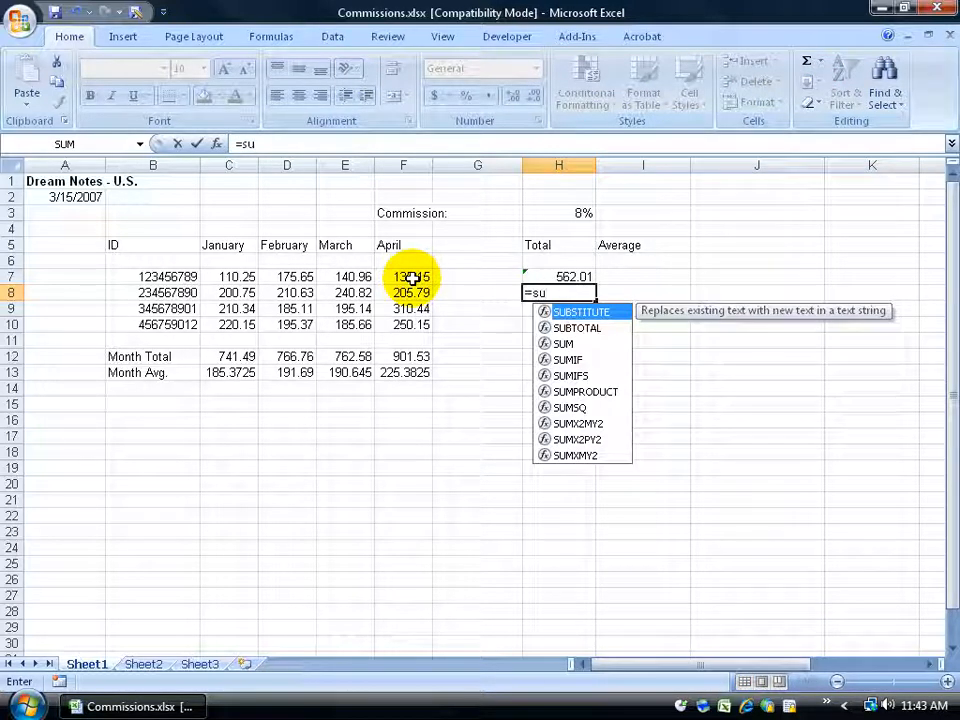
key("Escape")
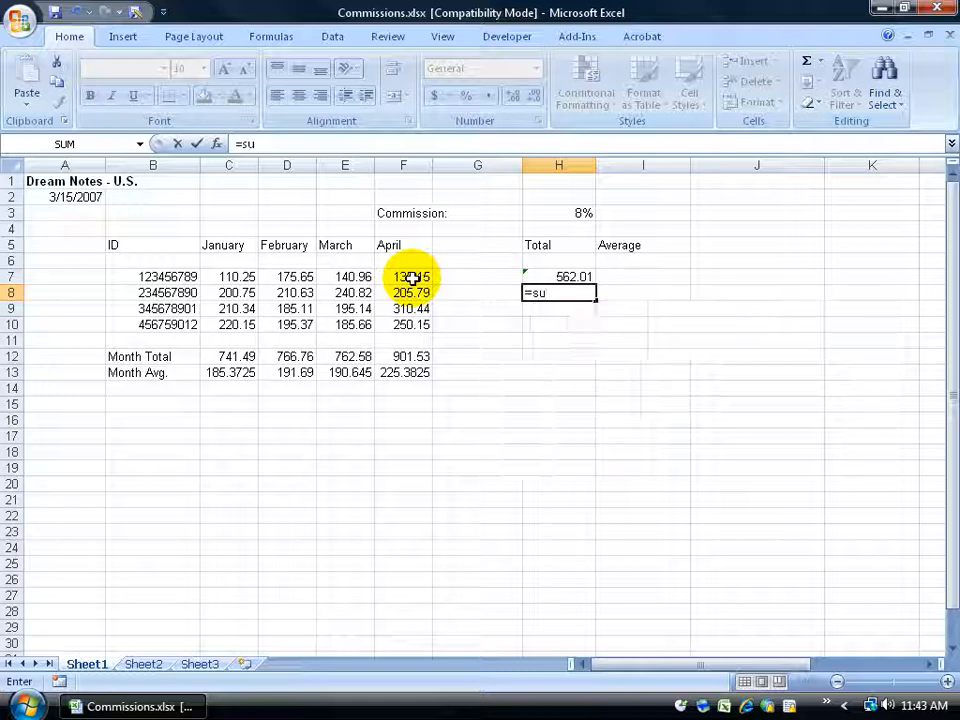
key("Escape")
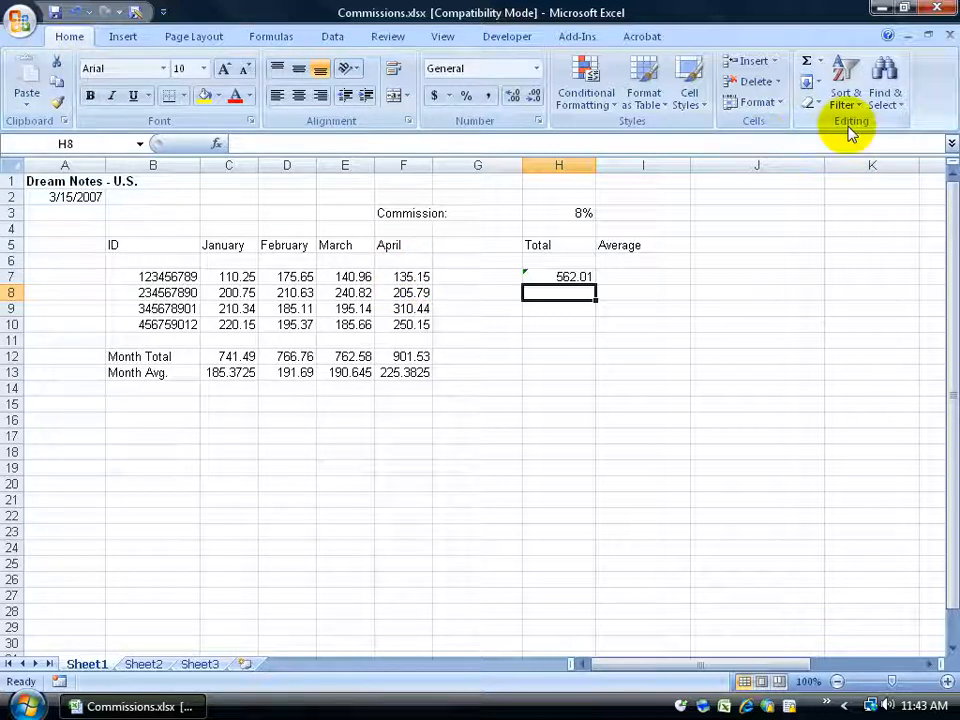
Step: Total the second ID's row in H8 with AutoSum, adjusting the proposed range to C8:F8
left_click(820, 63)
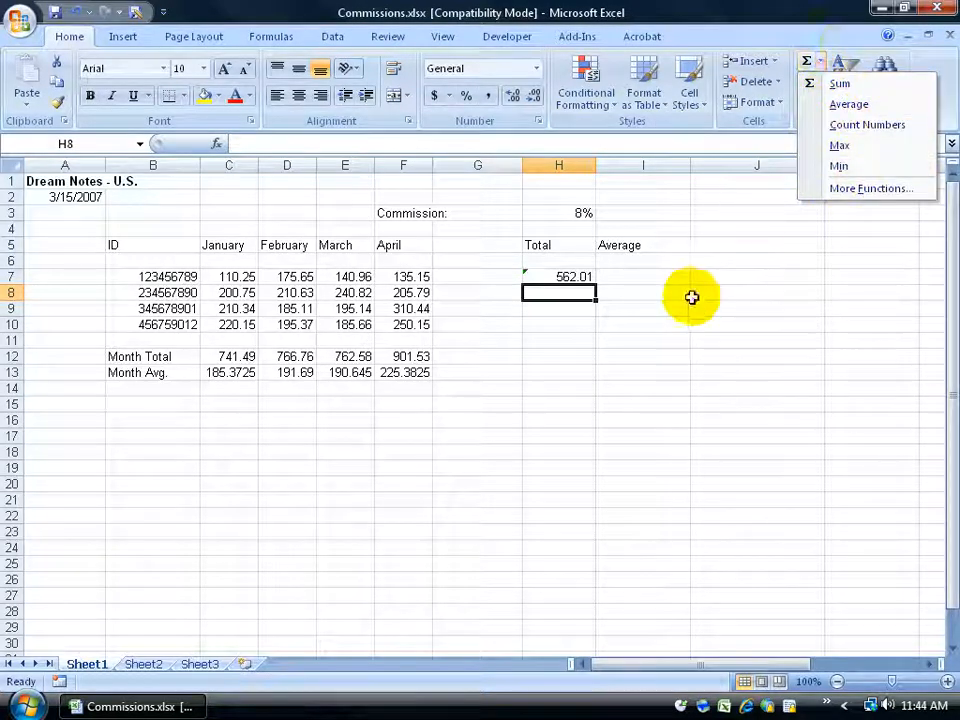
left_click(820, 63)
left_click(808, 63)
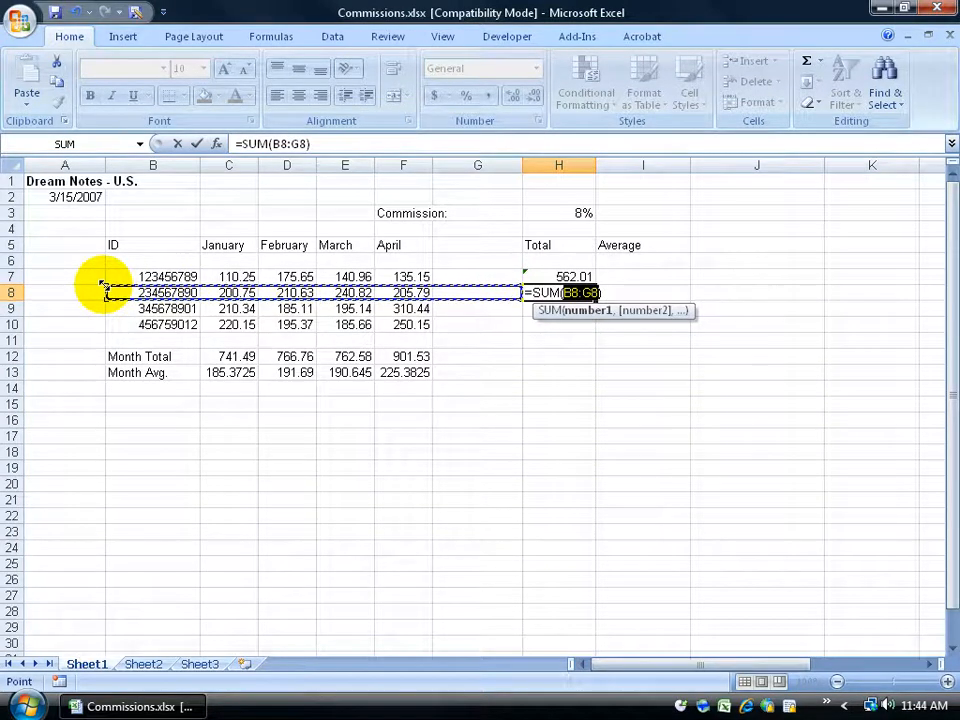
left_click(104, 285)
left_click_drag(104, 285, 185, 286)
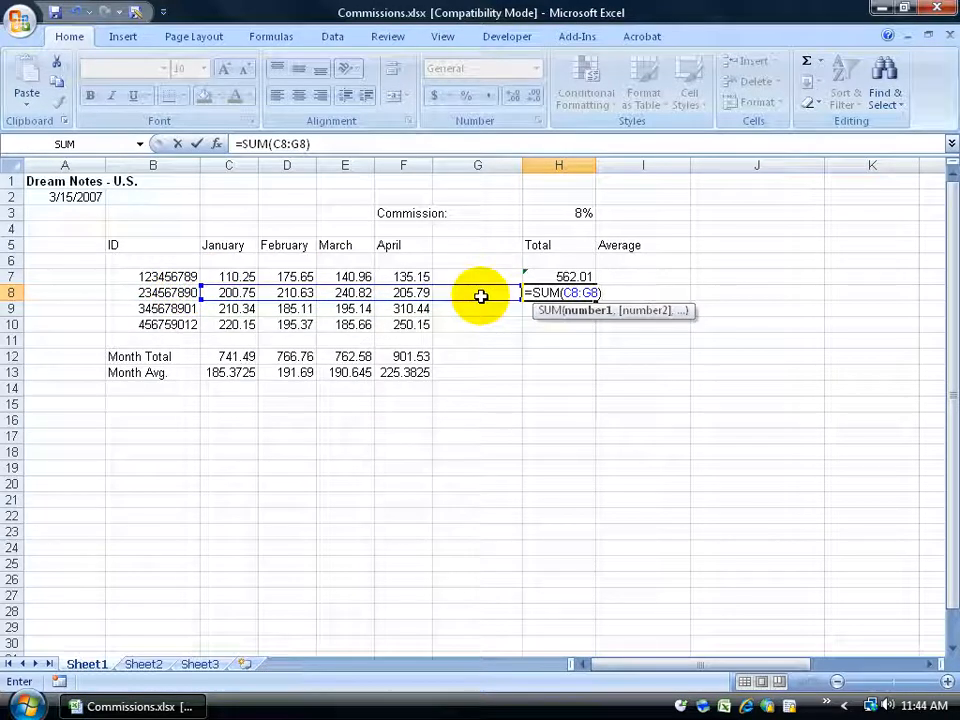
left_click(588, 292)
type("f8")
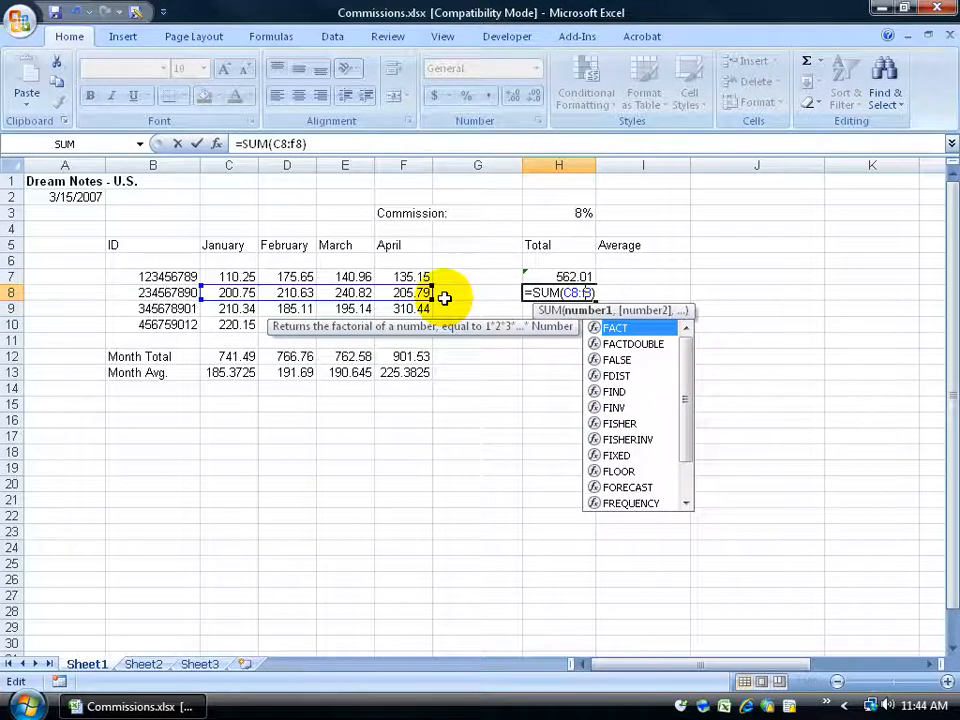
key("Return")
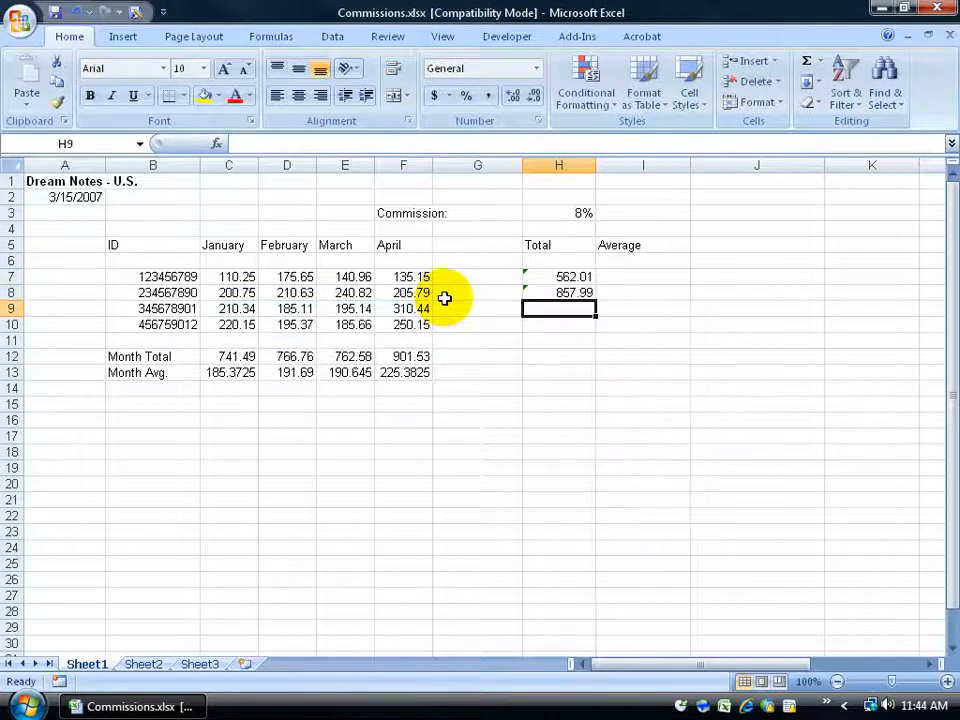
Step: Review the error-checking options for the total formula in H8
left_click(540, 293)
left_click(499, 296)
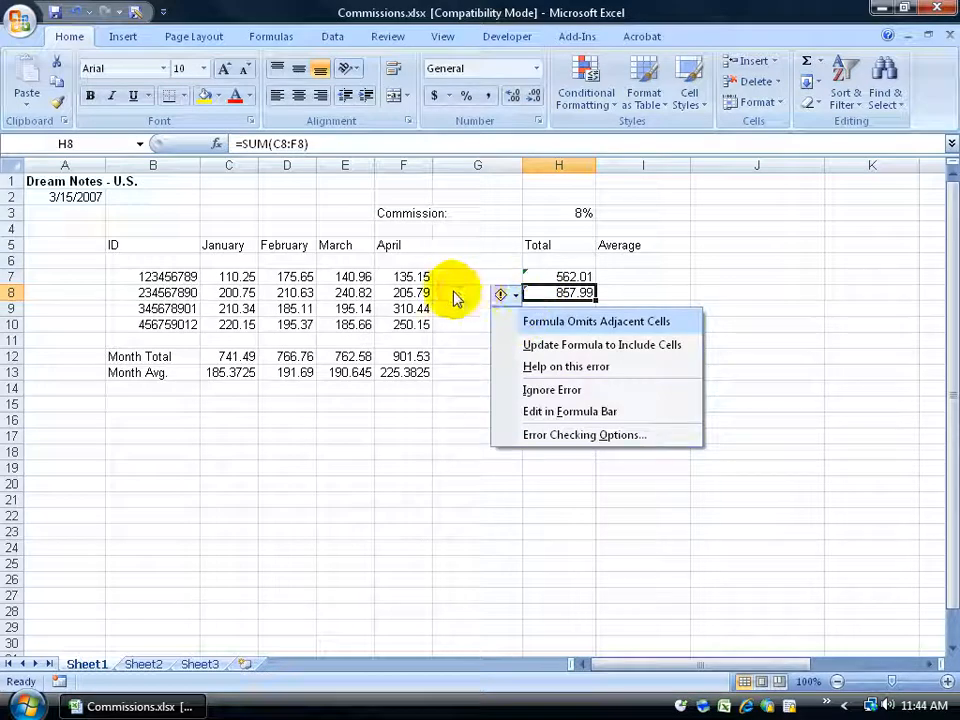
left_click(454, 296)
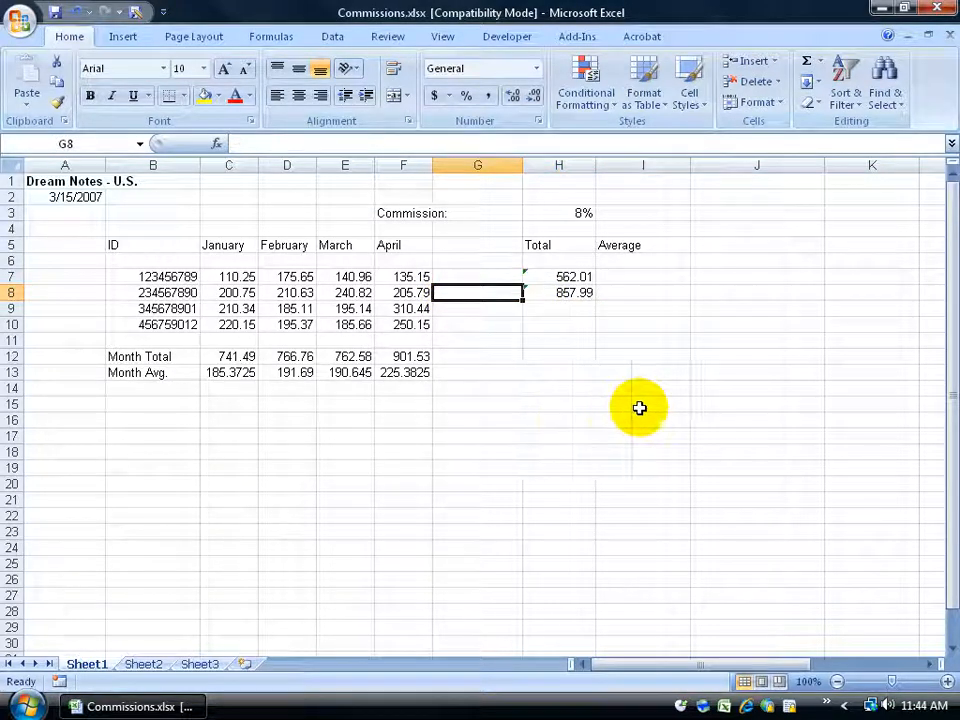
Step: Total the third ID's row in H9 with AutoSum, adjusting the proposed range to C9:F9
left_click(570, 309)
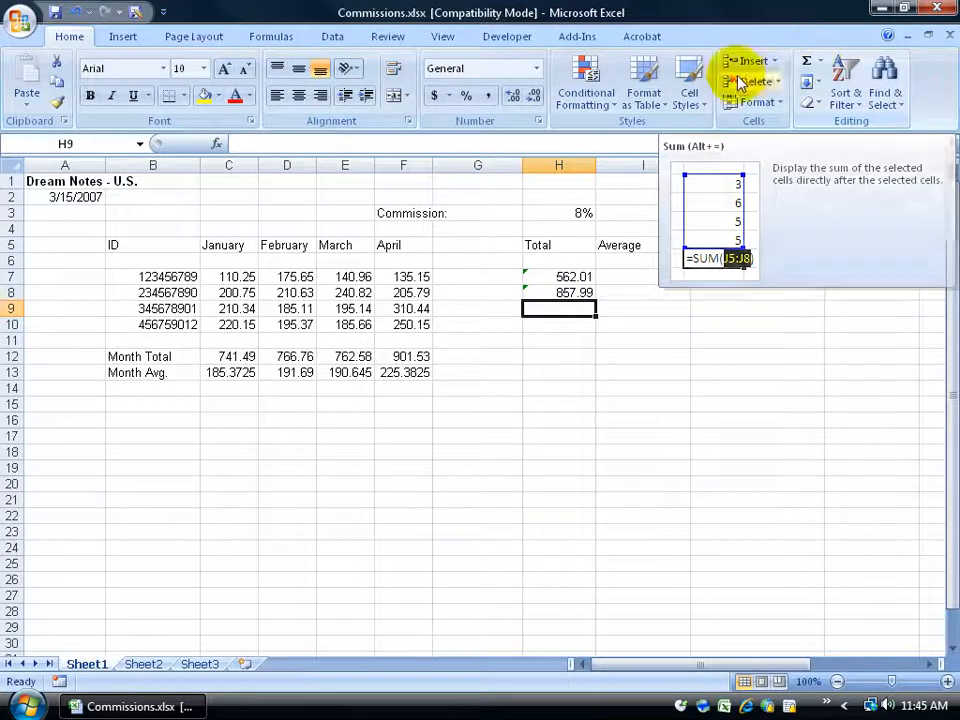
left_click(272, 38)
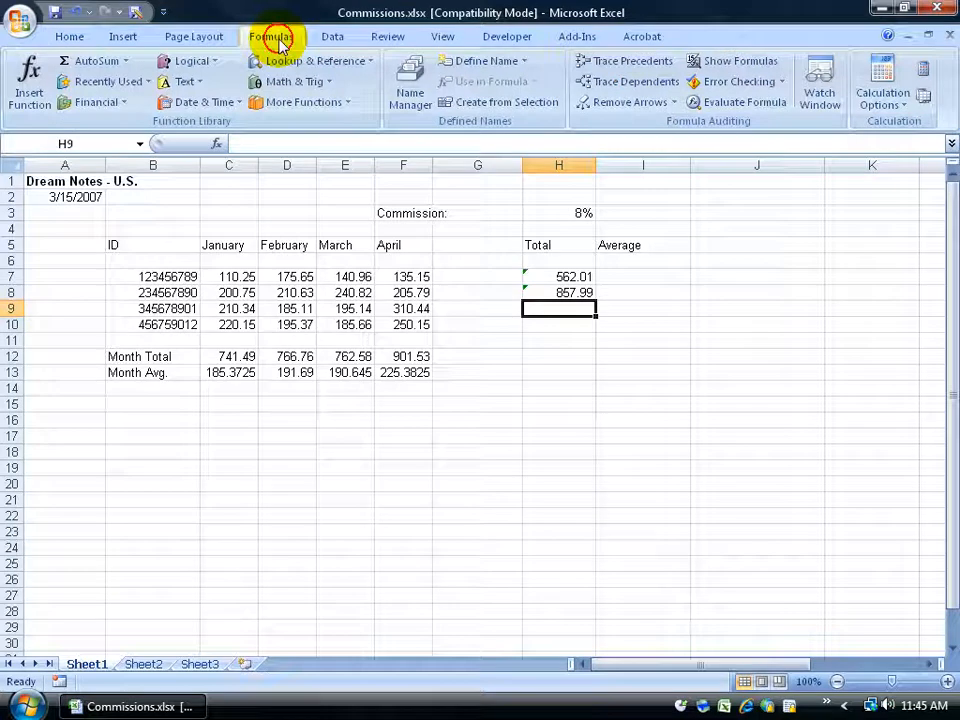
left_click(126, 61)
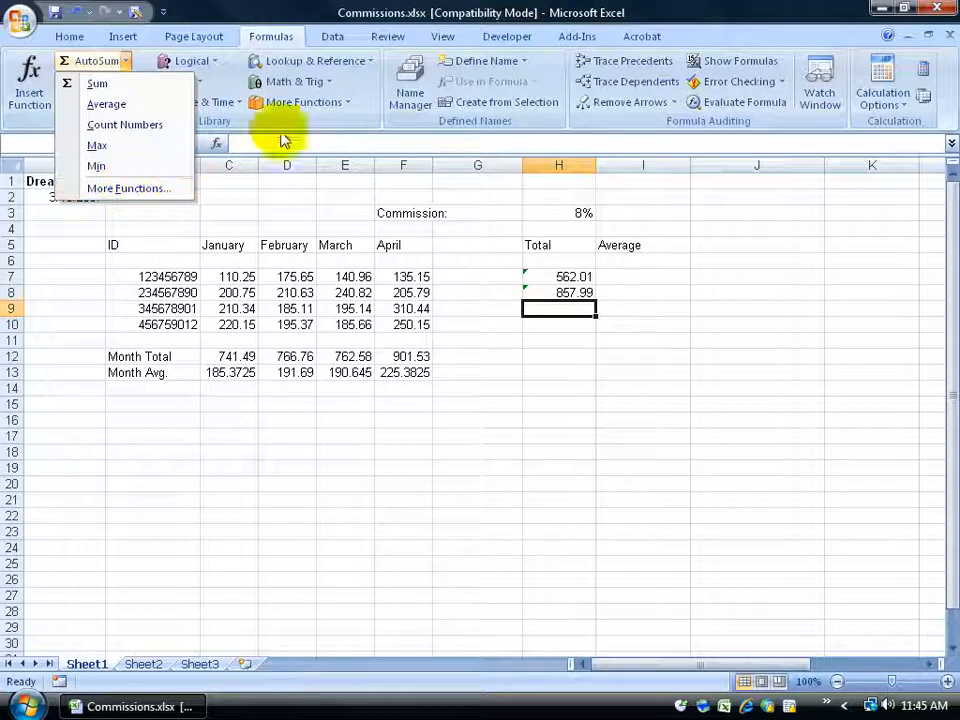
left_click(335, 125)
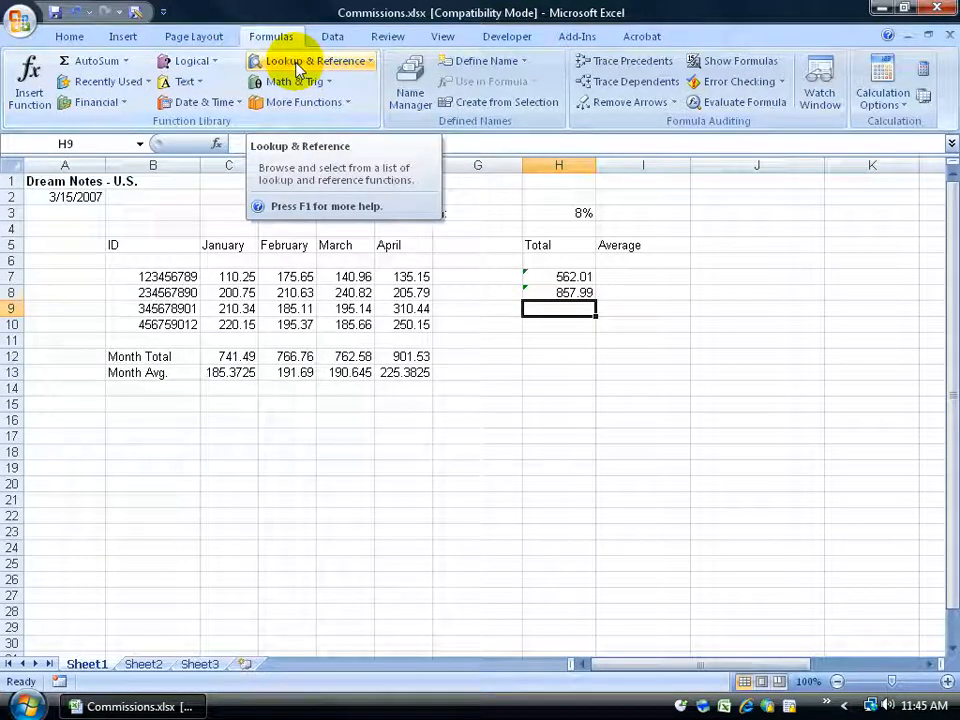
left_click(107, 63)
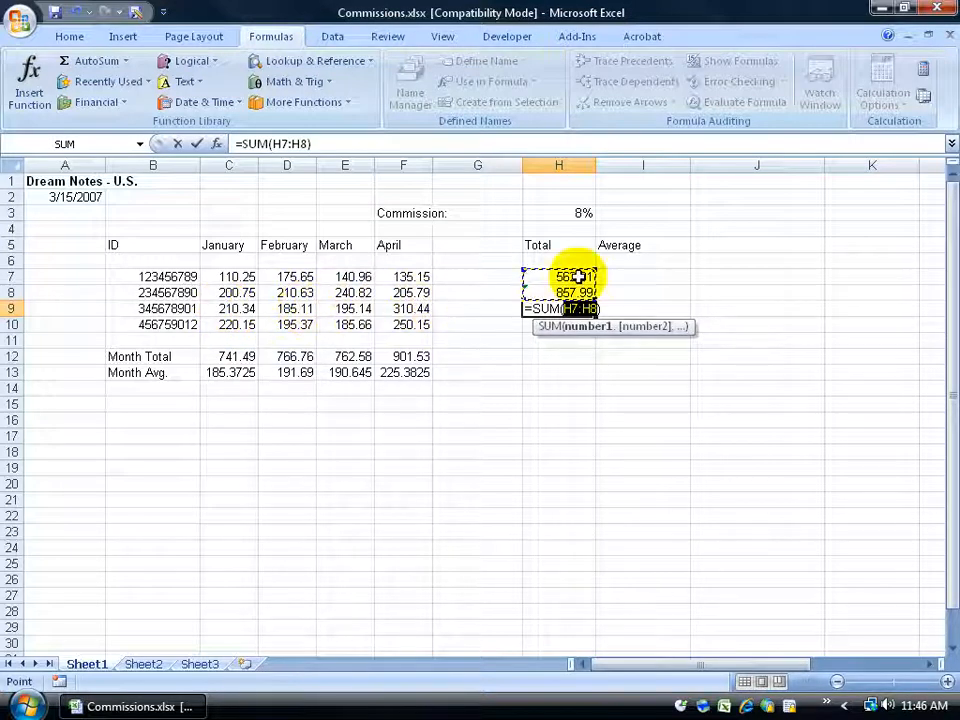
left_click_drag(578, 278, 228, 314)
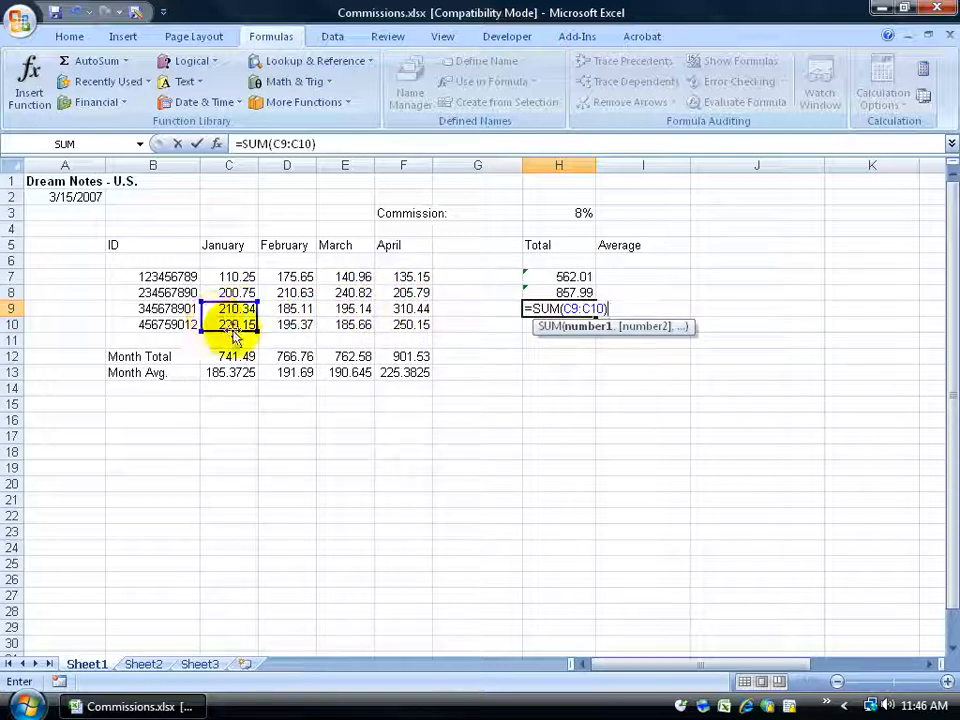
left_click_drag(251, 326, 430, 311)
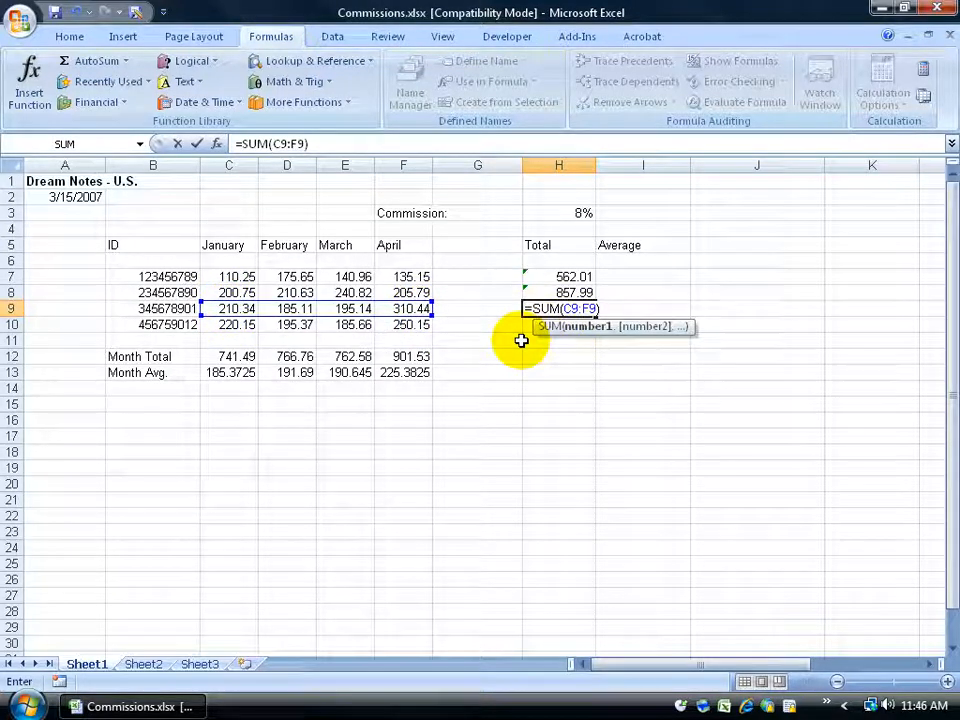
key("Return")
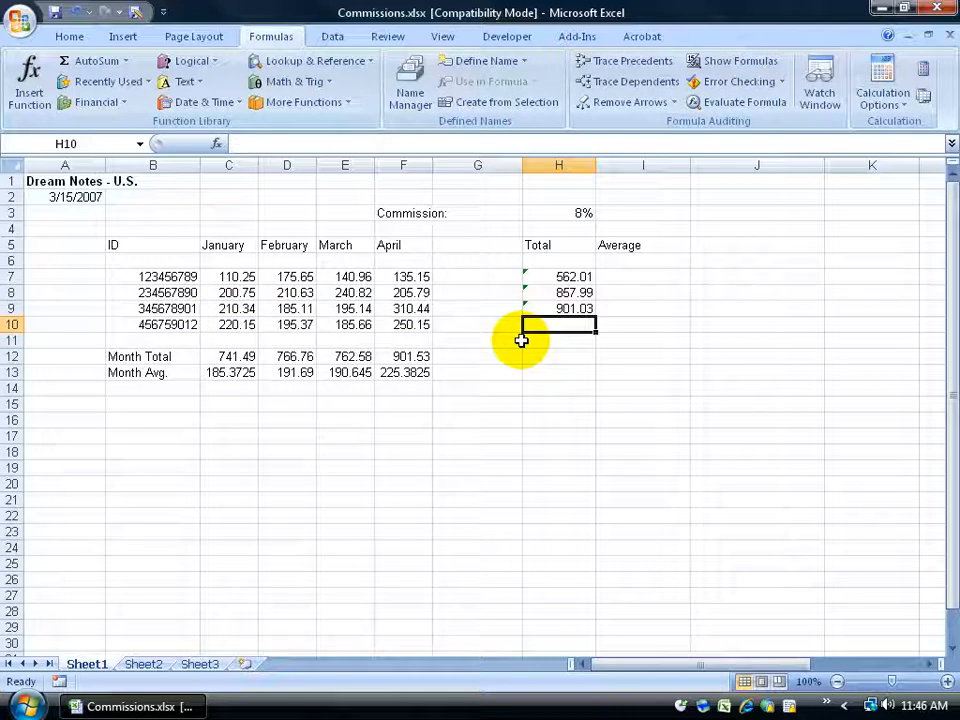
Step: Try filling the SUM formula from H9 down into H10 and undo the fill
left_click(576, 311)
left_click_drag(594, 314, 600, 328)
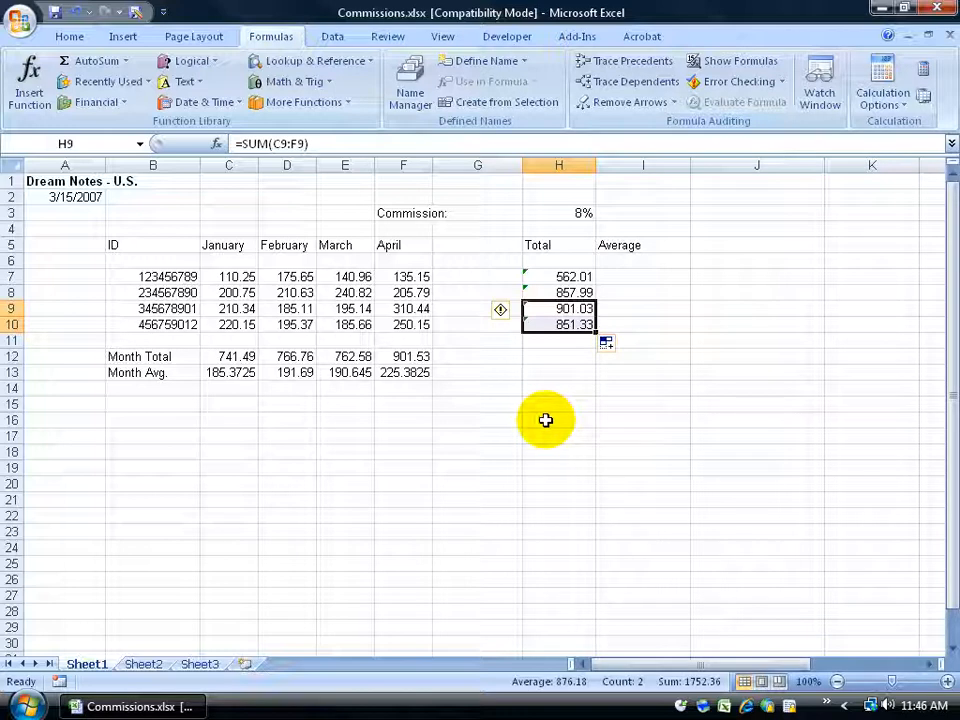
left_click(75, 11)
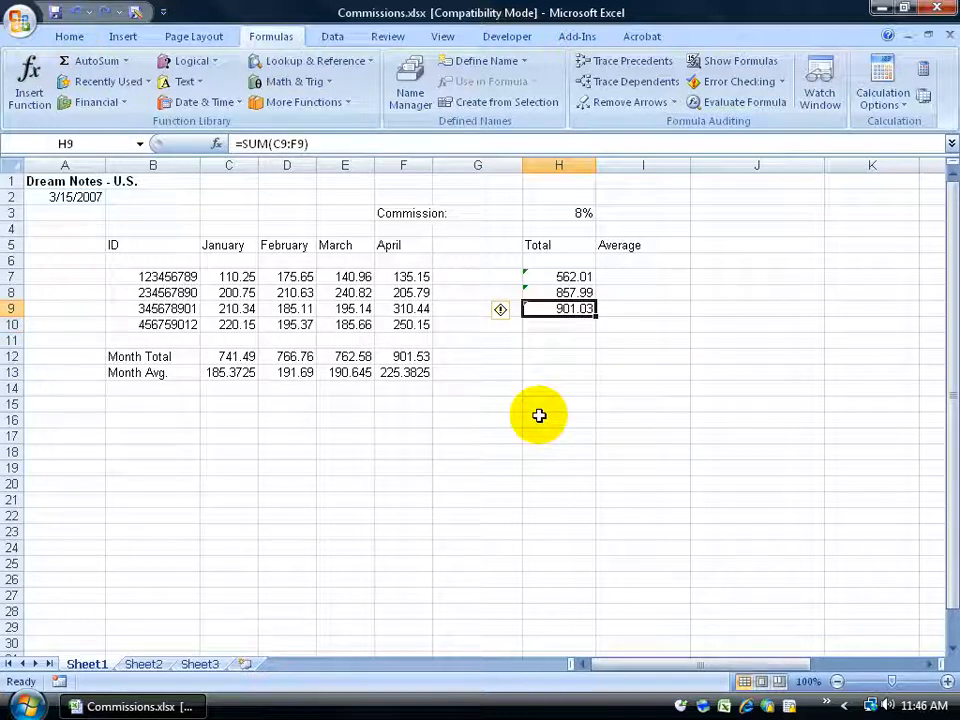
Step: Review the function categories offered by Insert Function for cell H10 and cancel without inserting anything
left_click(572, 324)
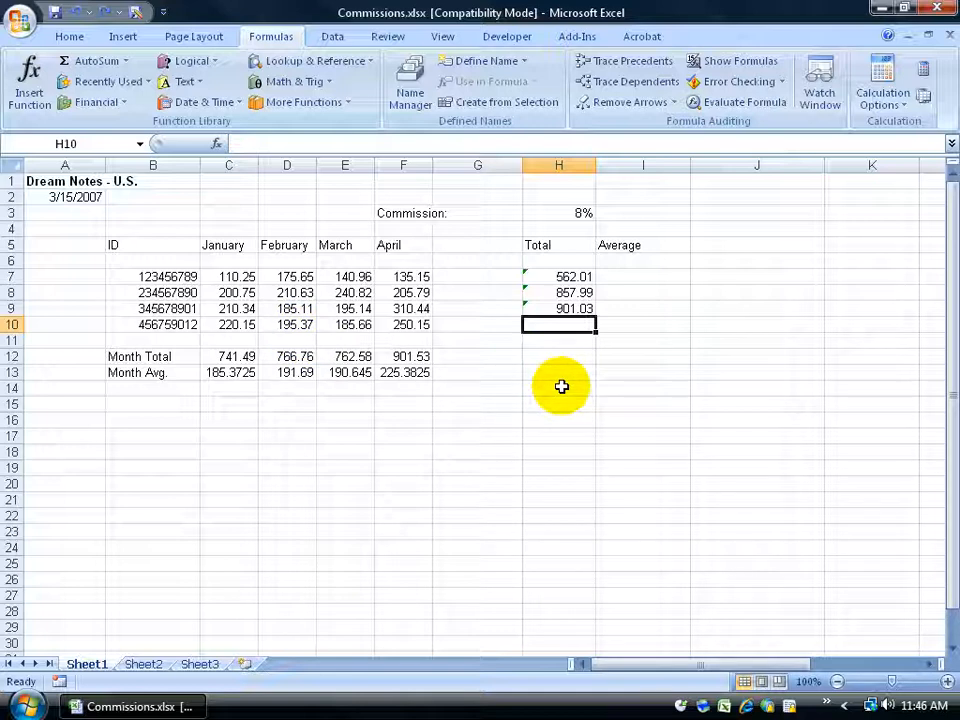
left_click(70, 37)
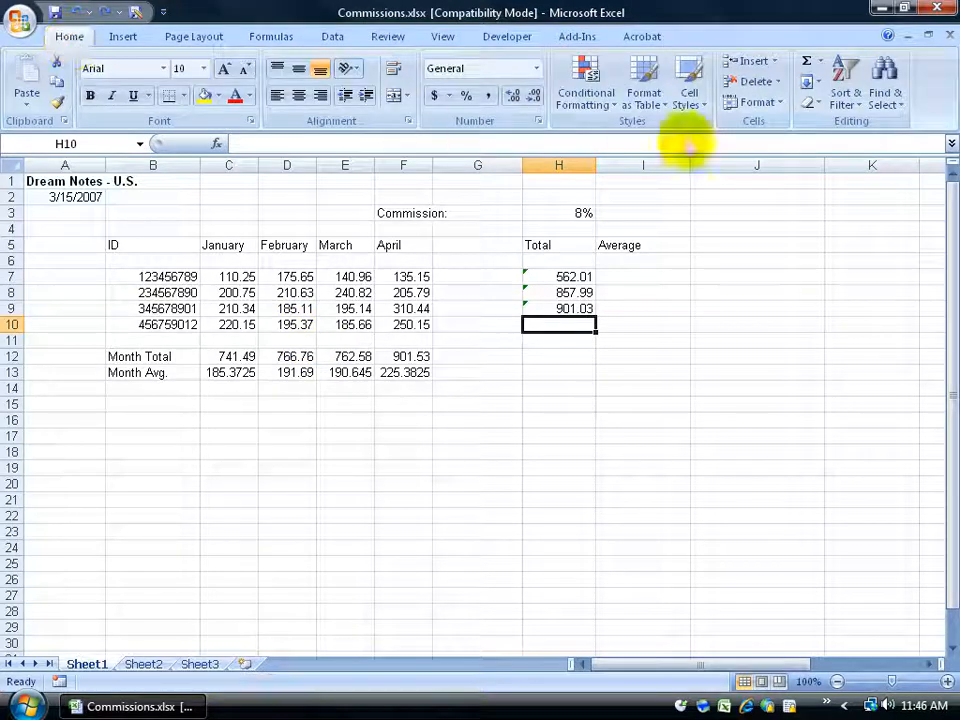
left_click(821, 62)
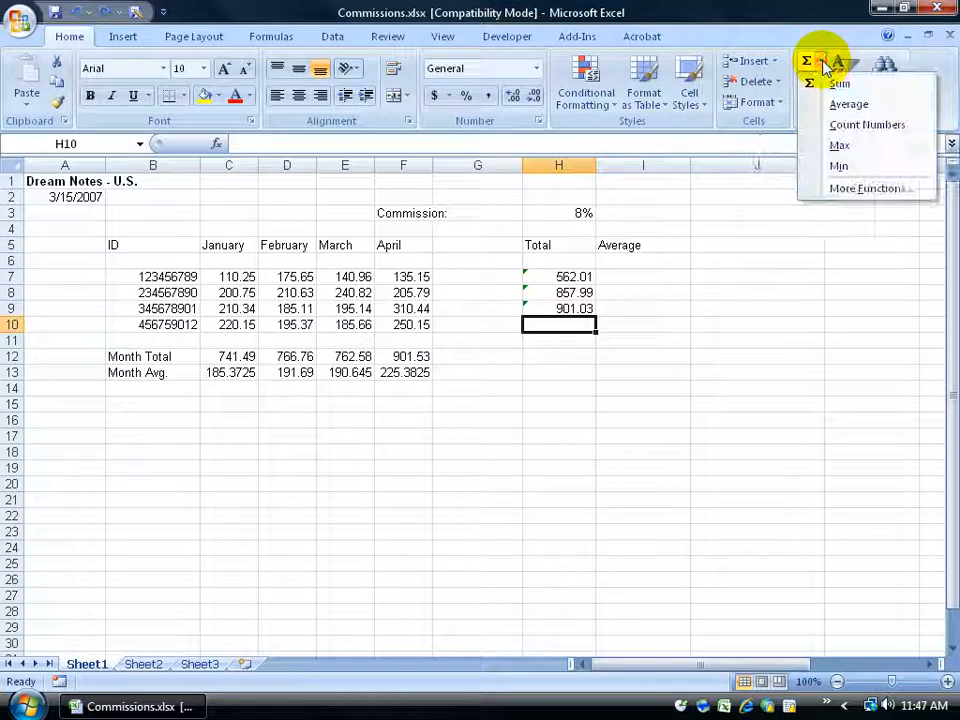
left_click(850, 188)
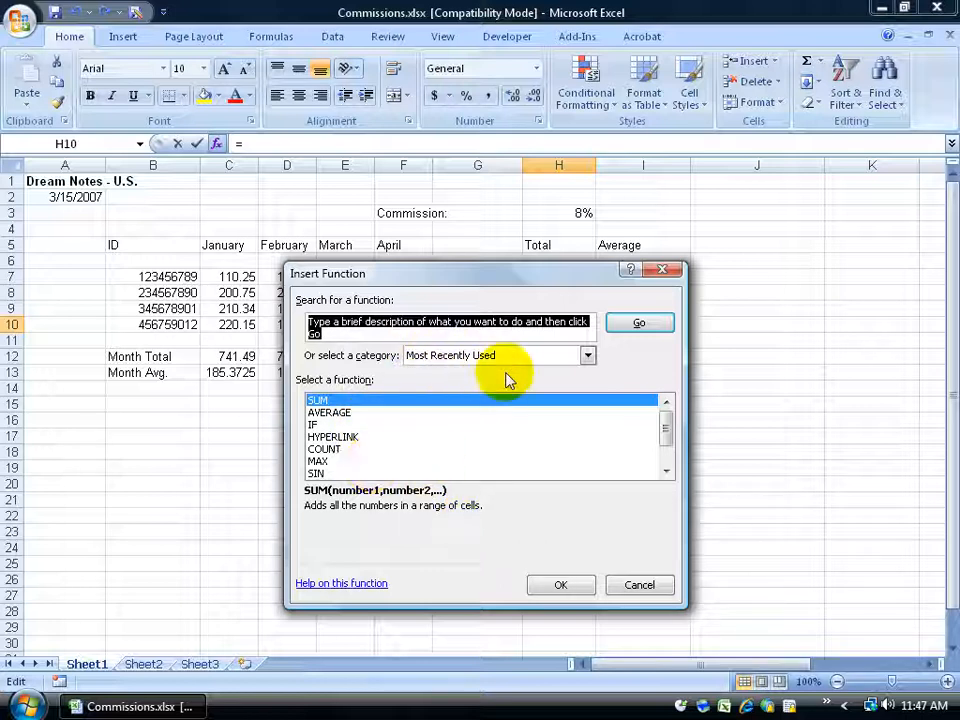
left_click(589, 356)
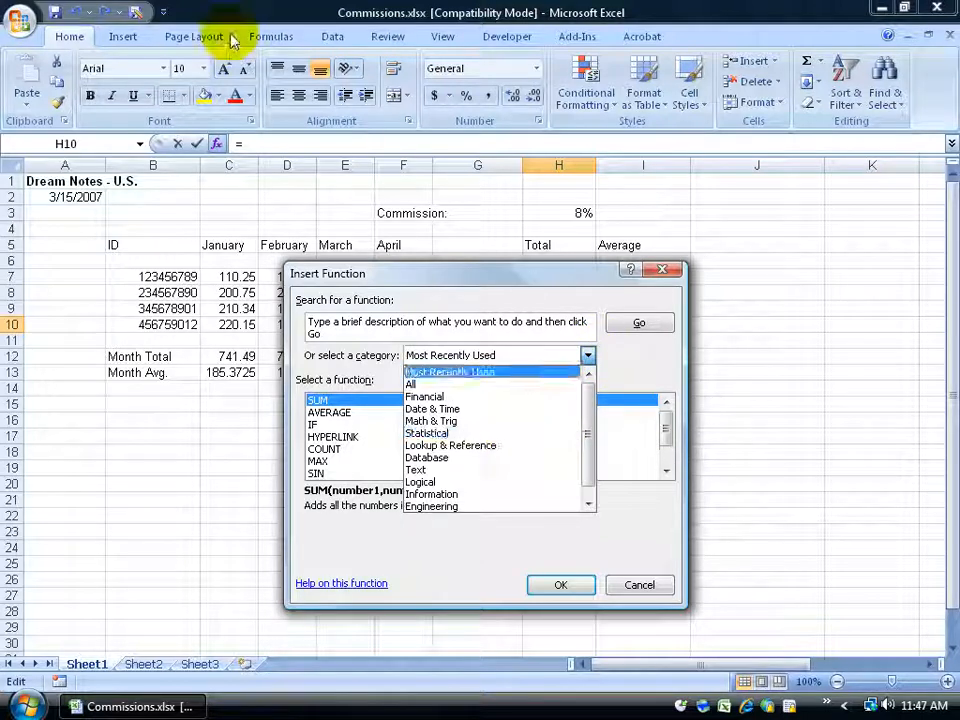
left_click(649, 529)
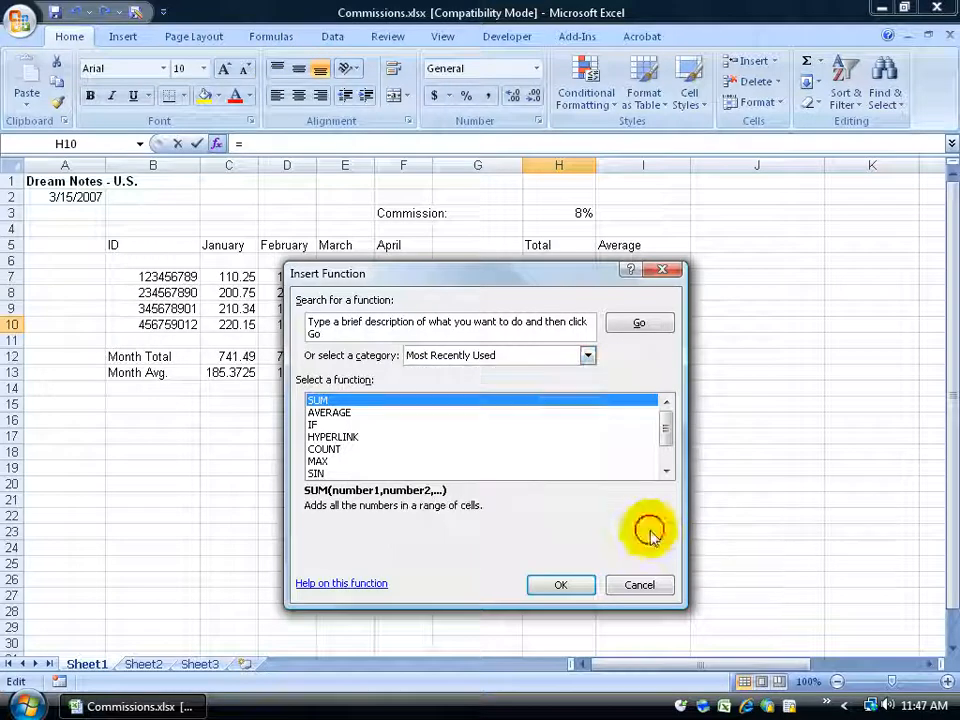
left_click(641, 584)
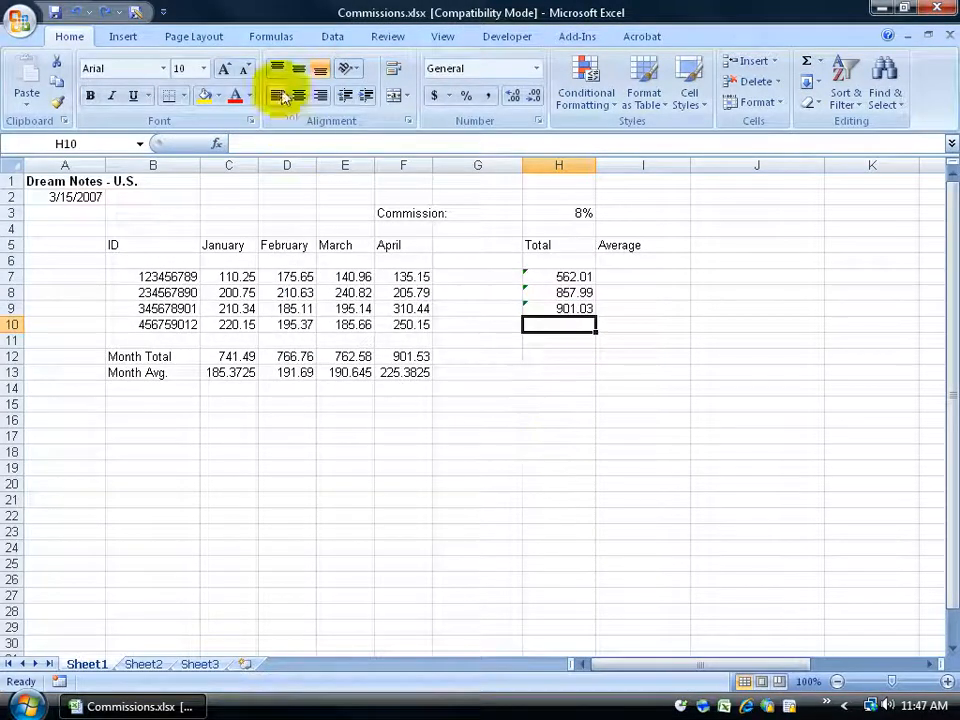
Step: Look at Insert Function for H10 both directly and through AutoSum's More Functions option, closing it each time
left_click(270, 36)
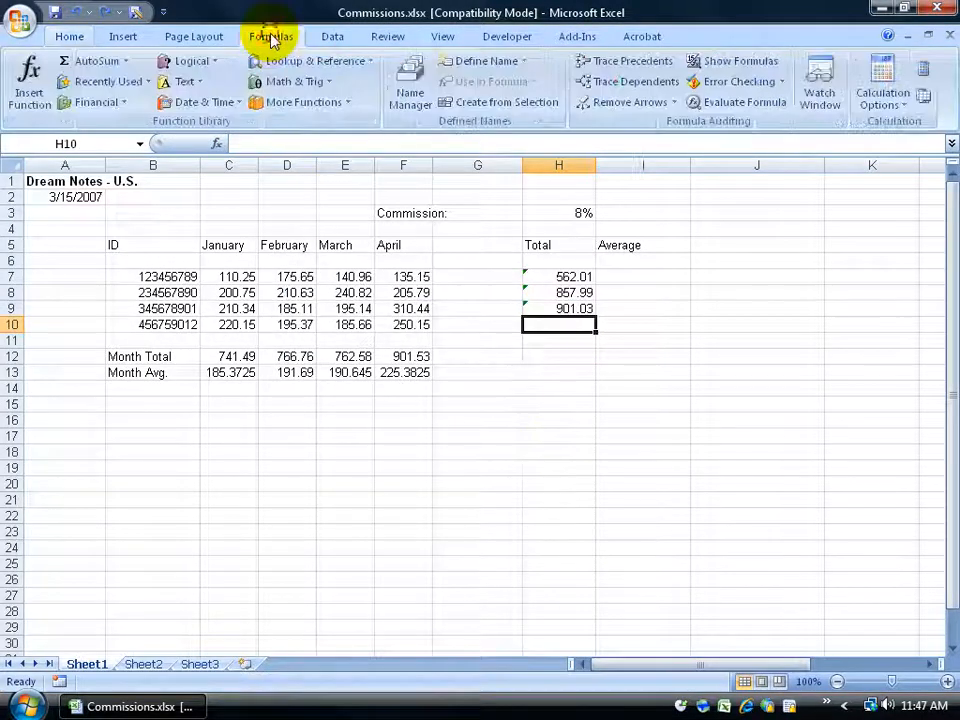
left_click(28, 92)
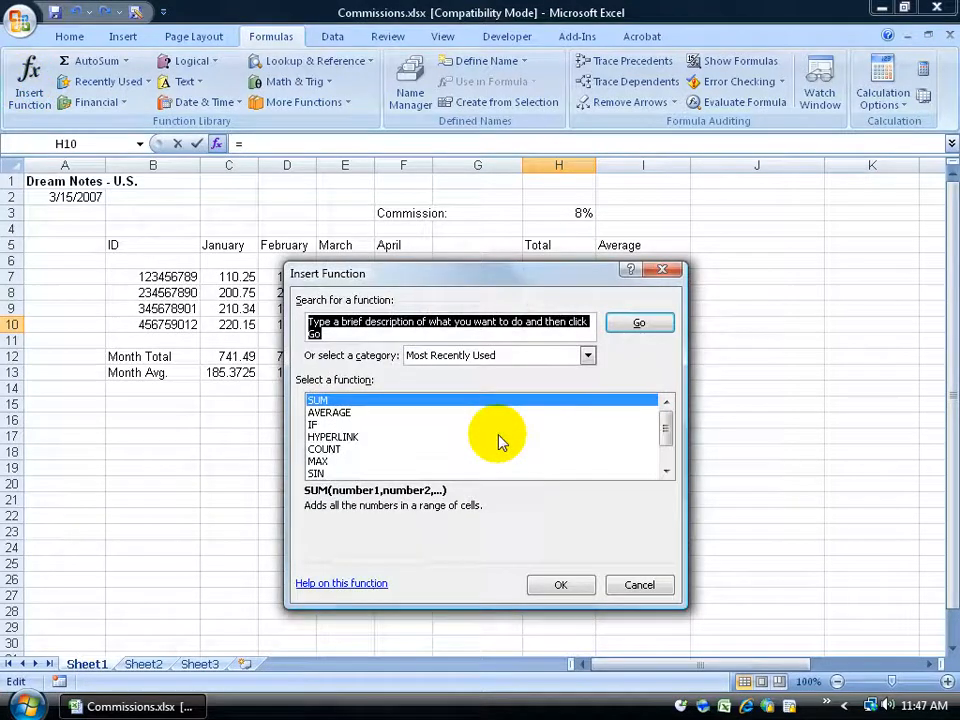
left_click(662, 270)
left_click(125, 61)
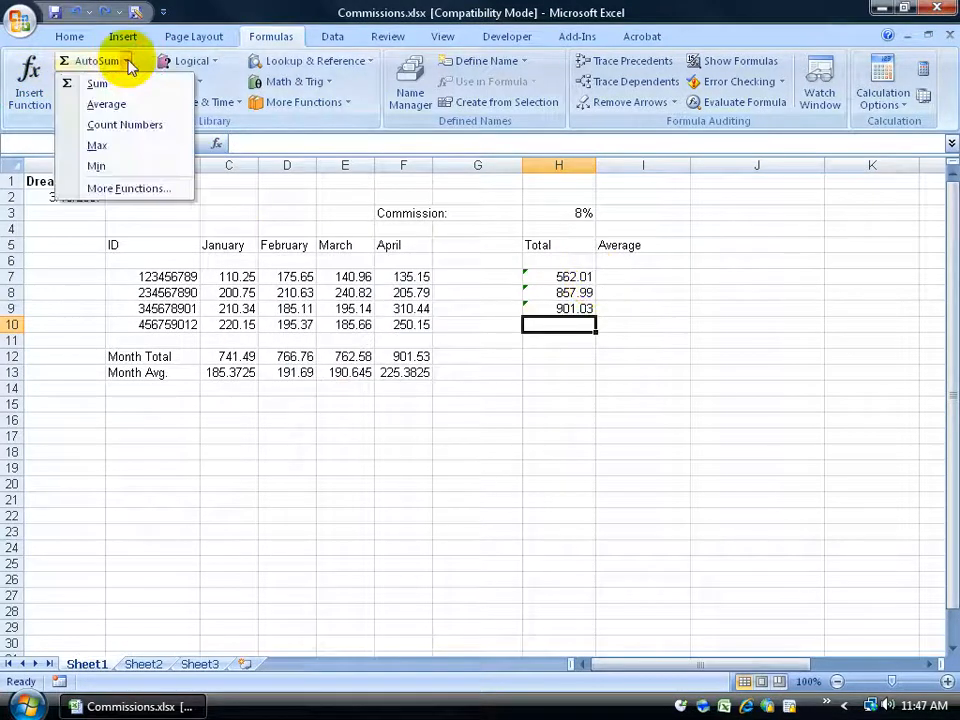
left_click(125, 189)
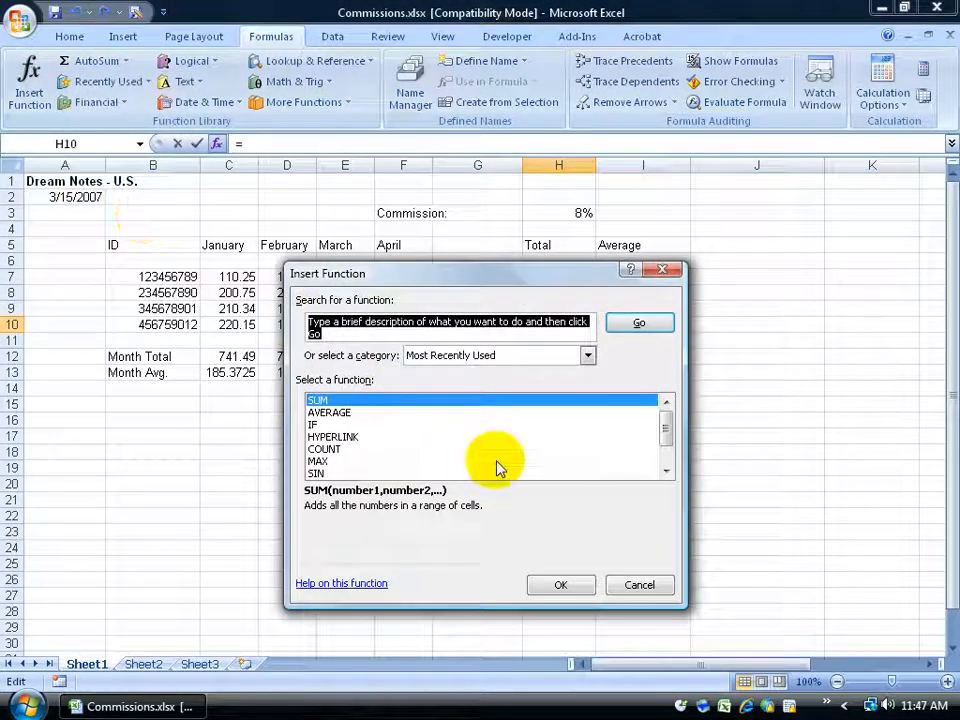
left_click(663, 272)
Step: Browse the Statistical functions, open Insert Function from that list for H10, and look over its category choices
left_click(338, 103)
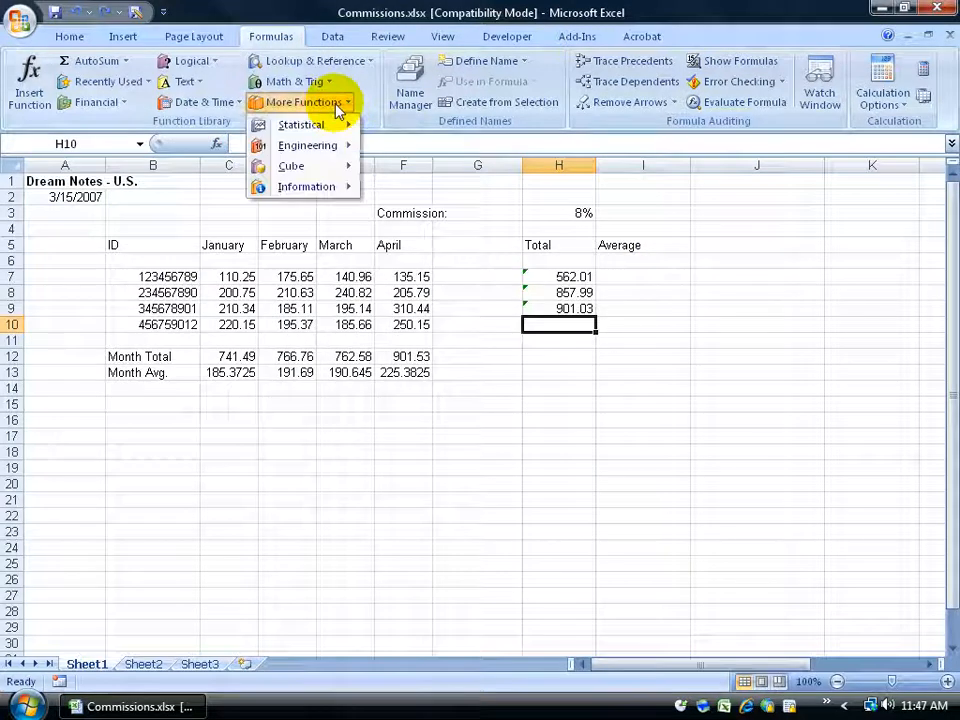
mouse_move(327, 133)
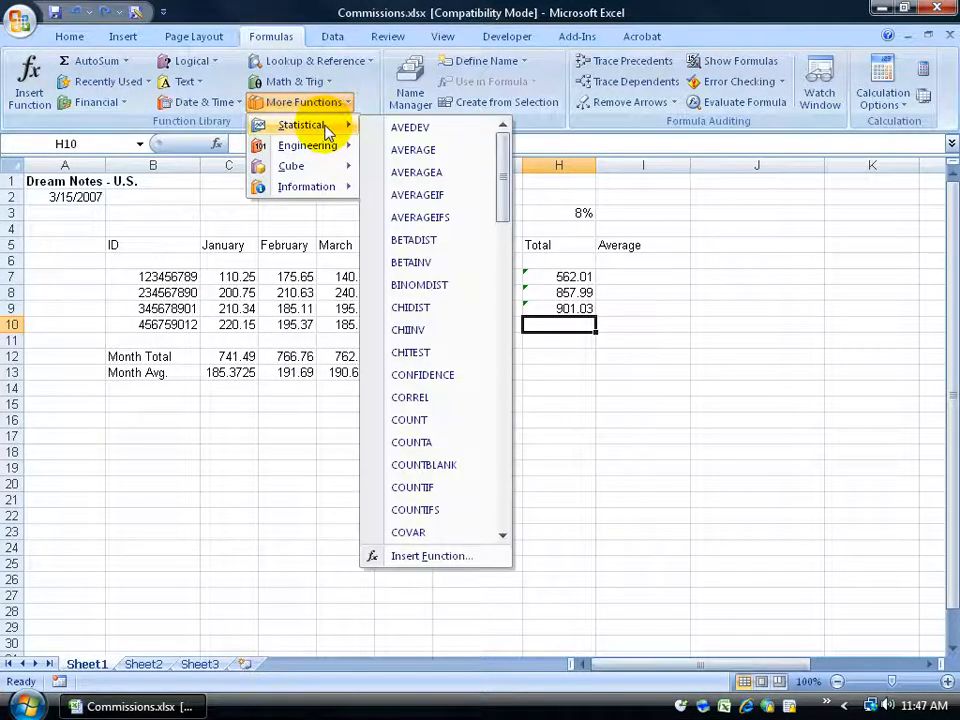
left_click_drag(500, 195, 519, 474)
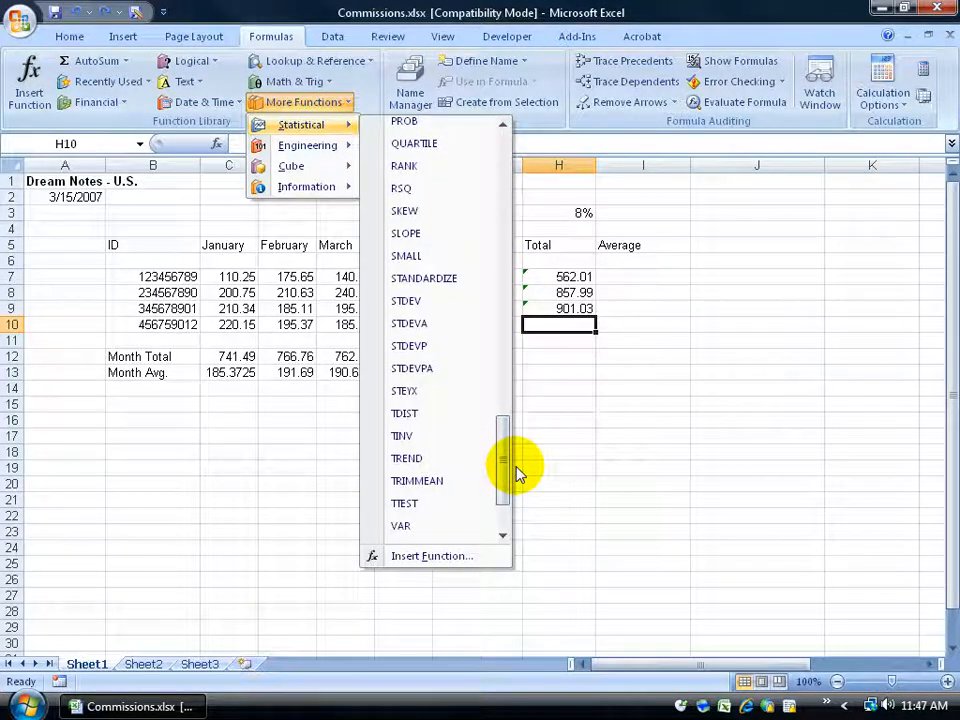
left_click(439, 555)
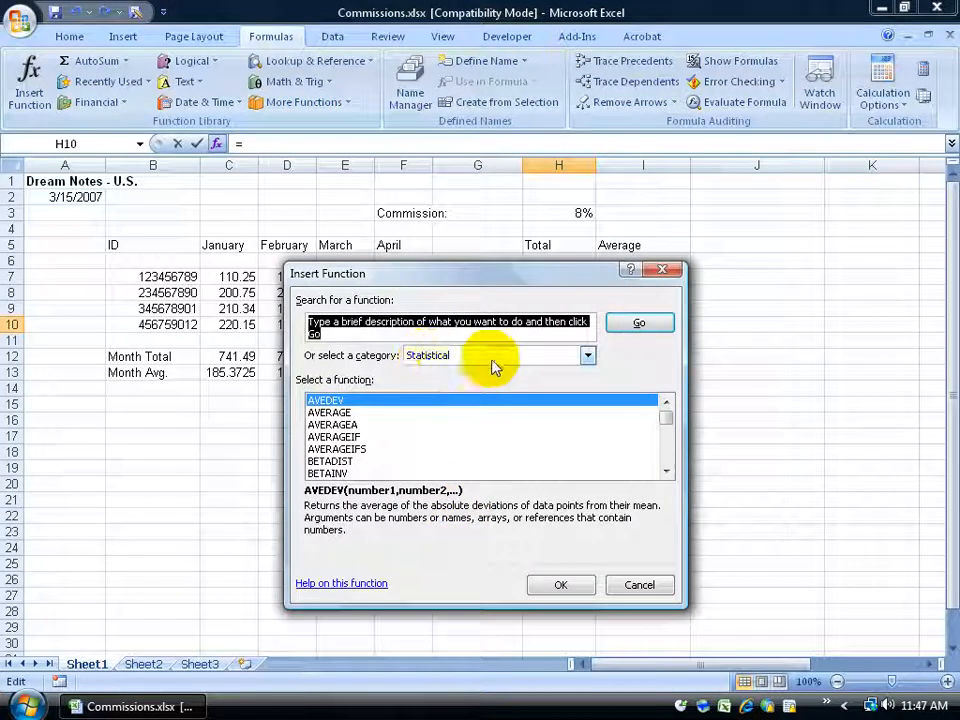
left_click(588, 356)
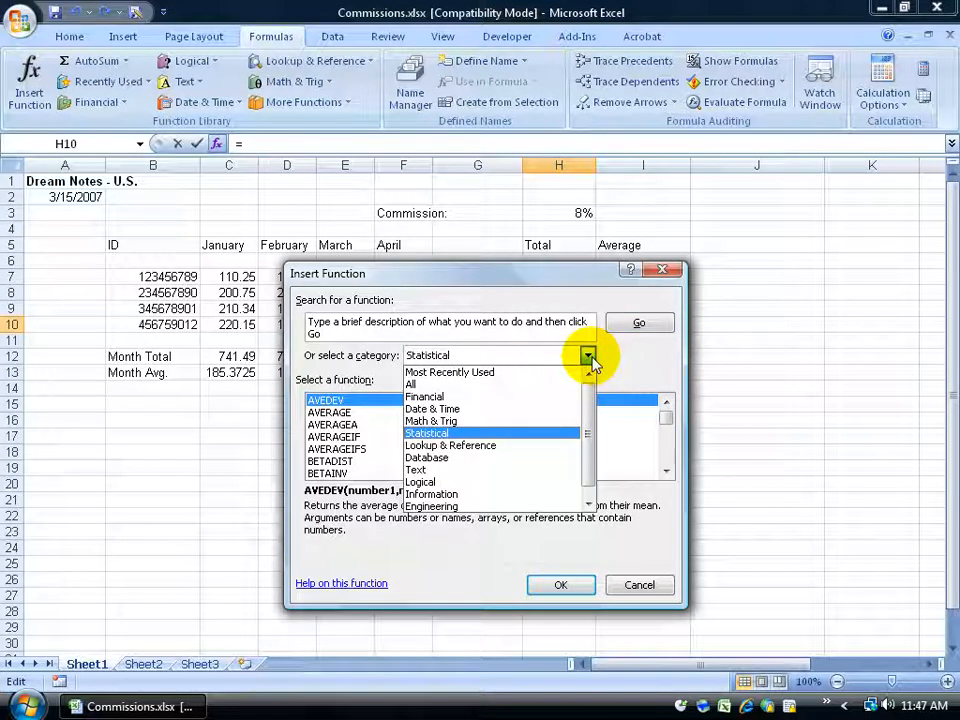
left_click(596, 362)
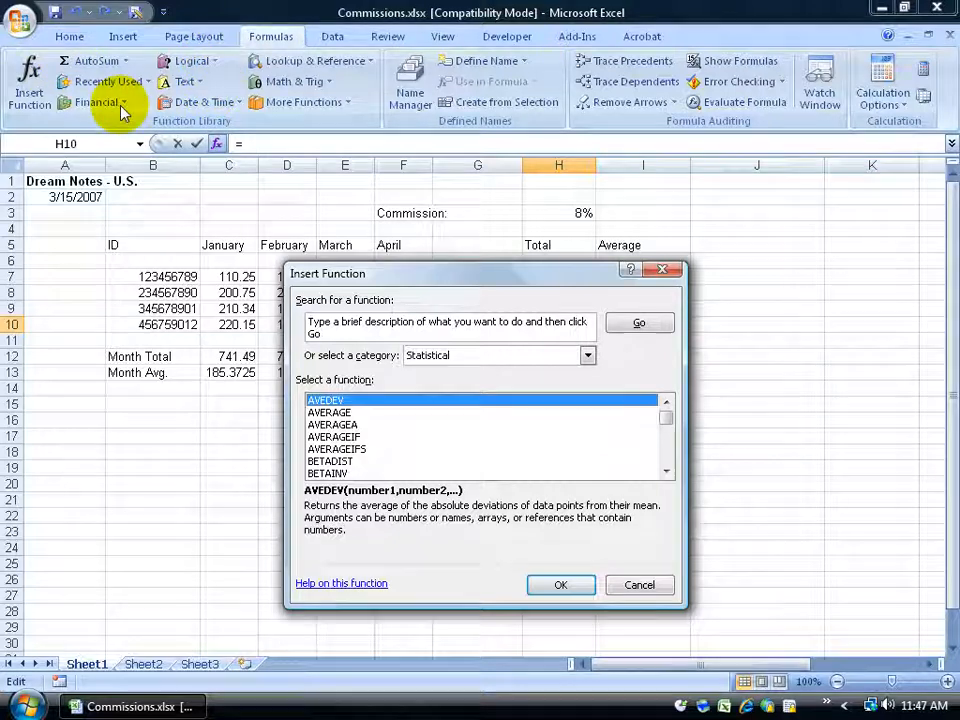
Step: Insert the SUM function from the All category into H10
left_click(587, 356)
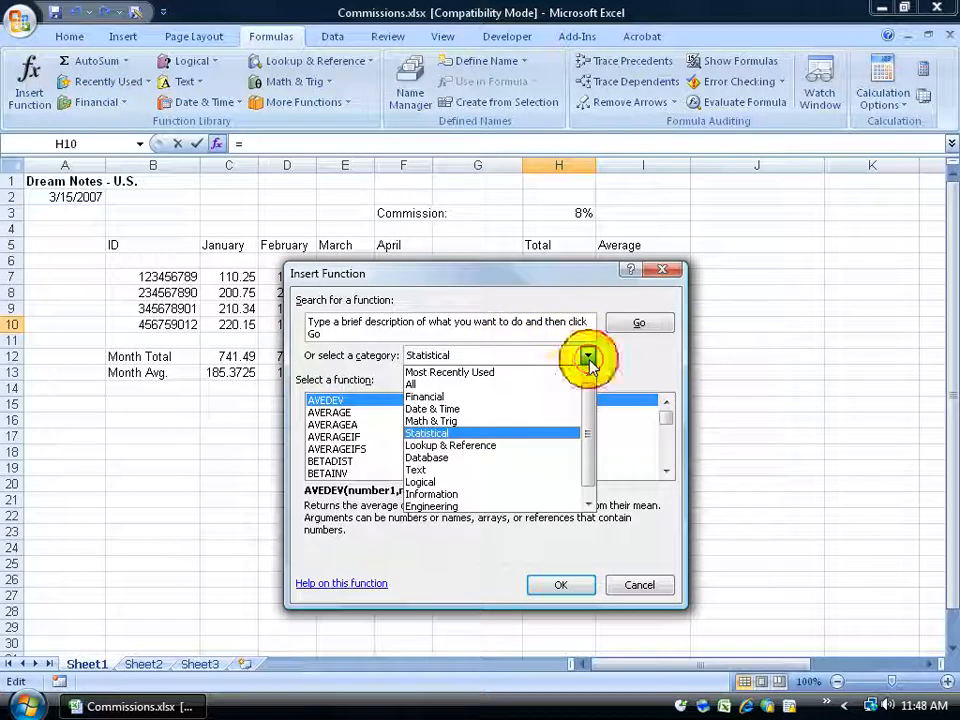
left_click(565, 387)
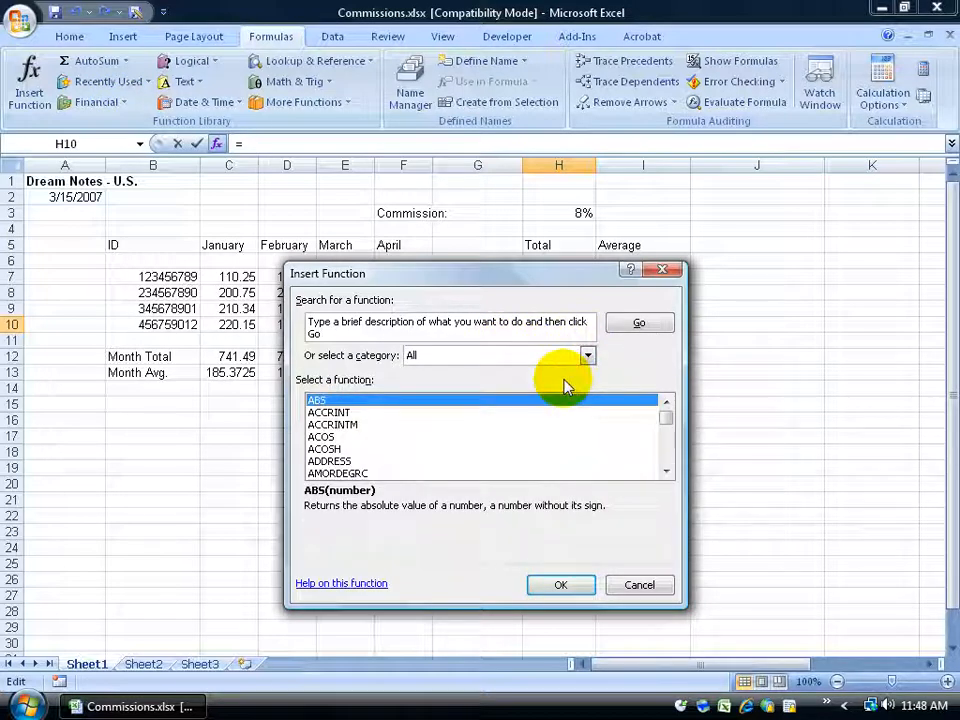
left_click(588, 357)
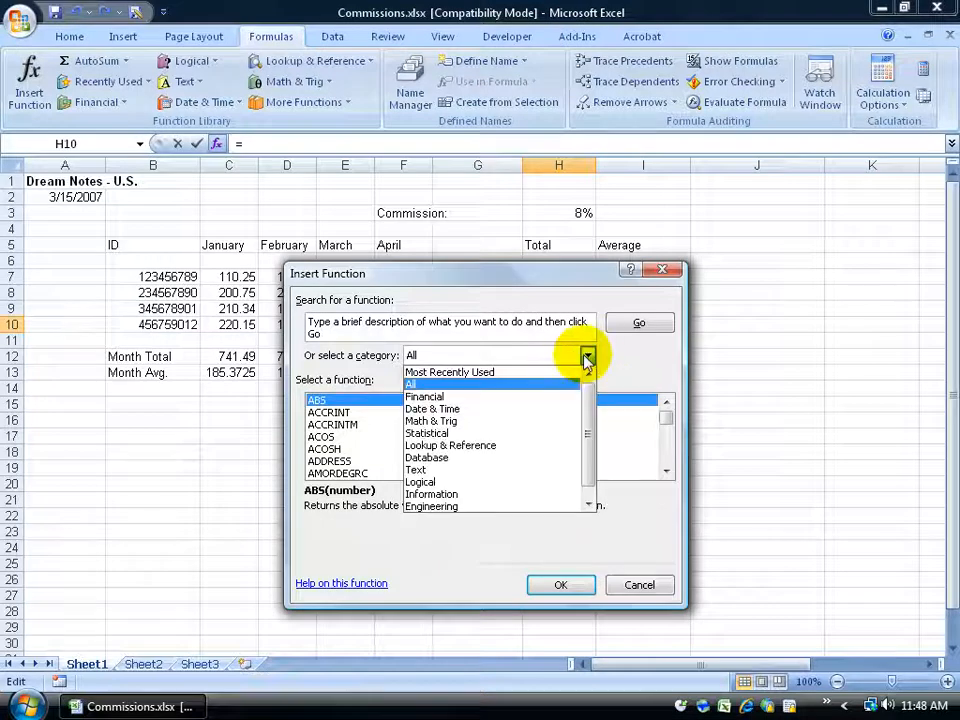
left_click(531, 384)
left_click_drag(666, 412, 670, 456)
left_click(666, 402)
scroll(666, 402, "up", 9)
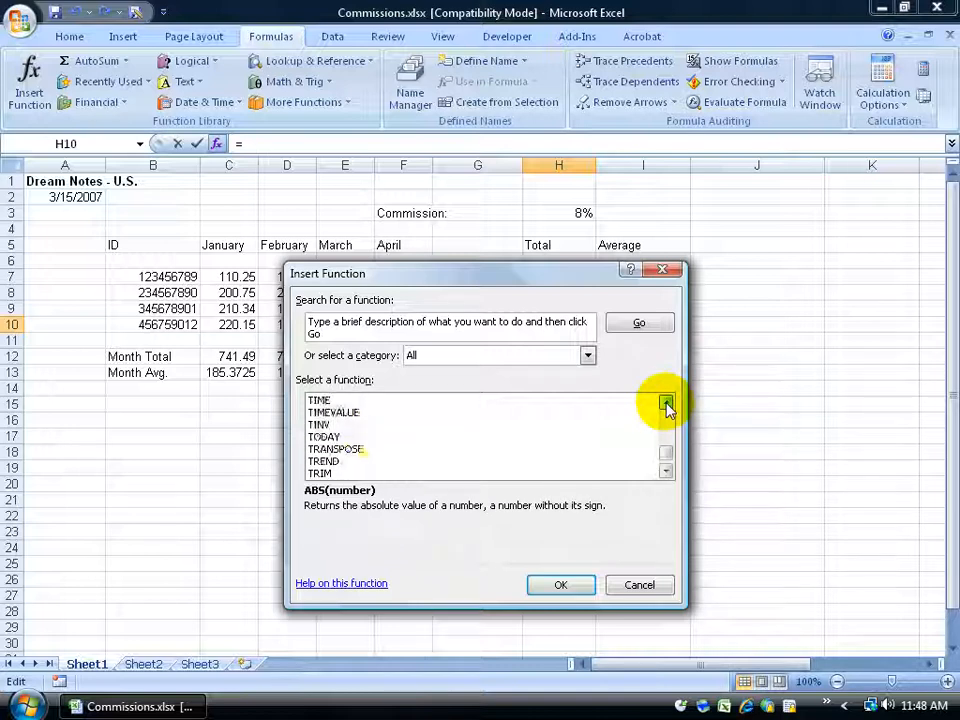
left_click(318, 436)
left_click(559, 584)
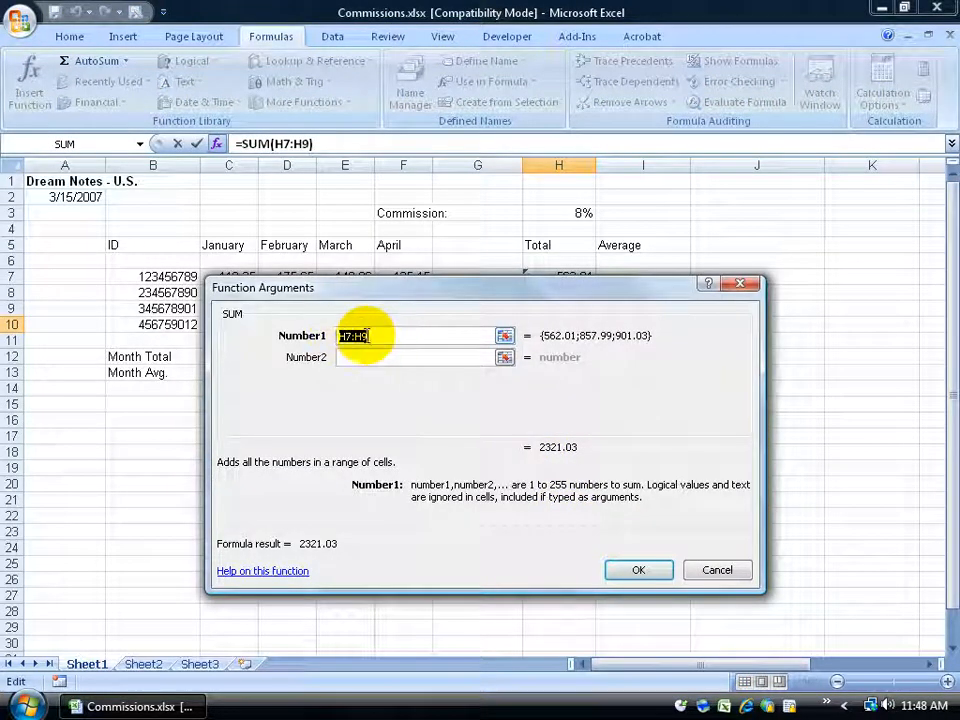
Step: Set the SUM function's first argument for H10 to c10:f10 and confirm the formula
left_click(364, 357)
left_click(356, 379)
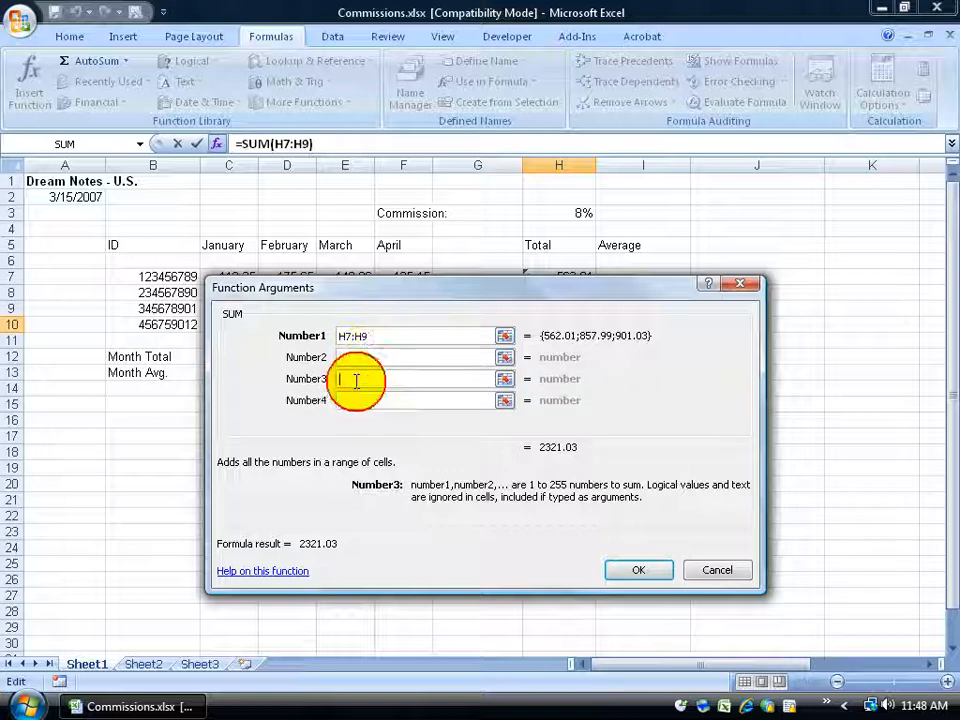
left_click(369, 336)
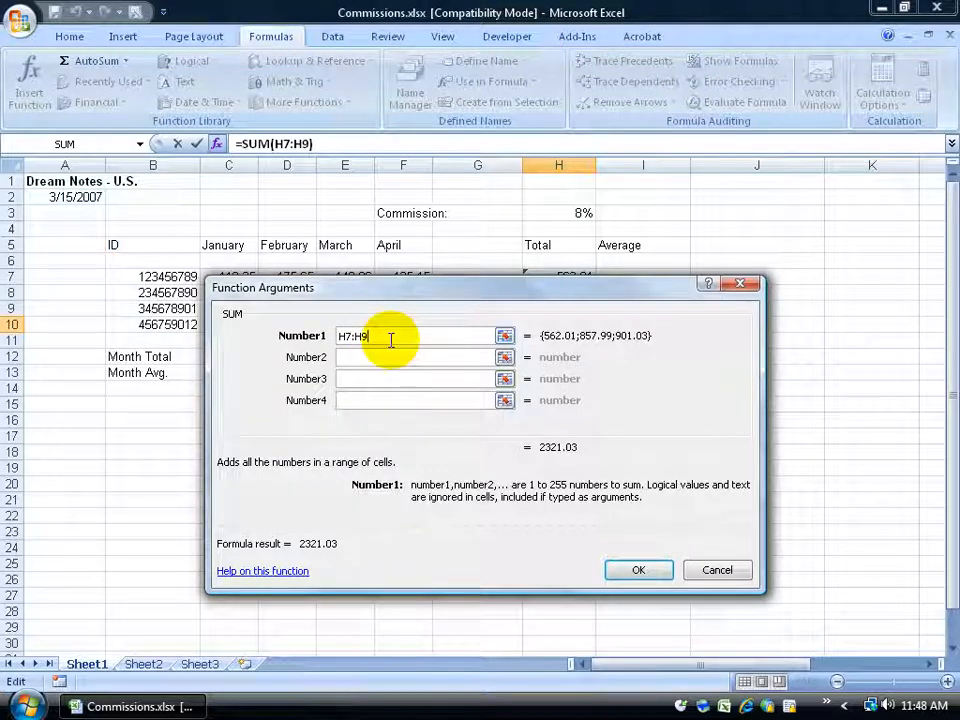
left_click_drag(414, 289, 428, 399)
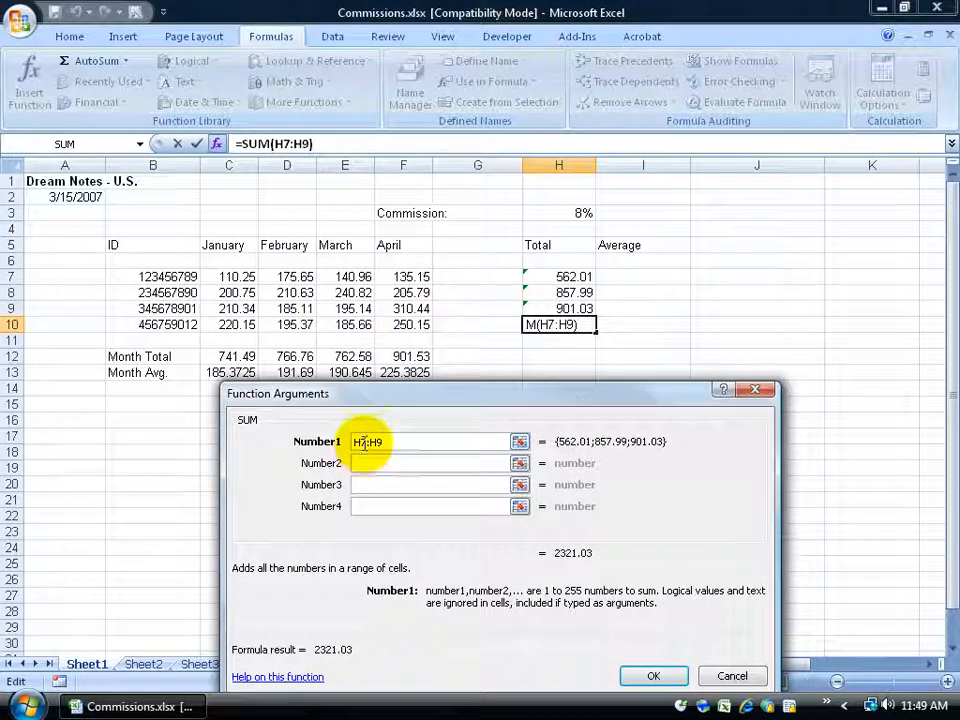
left_click_drag(366, 442, 356, 443)
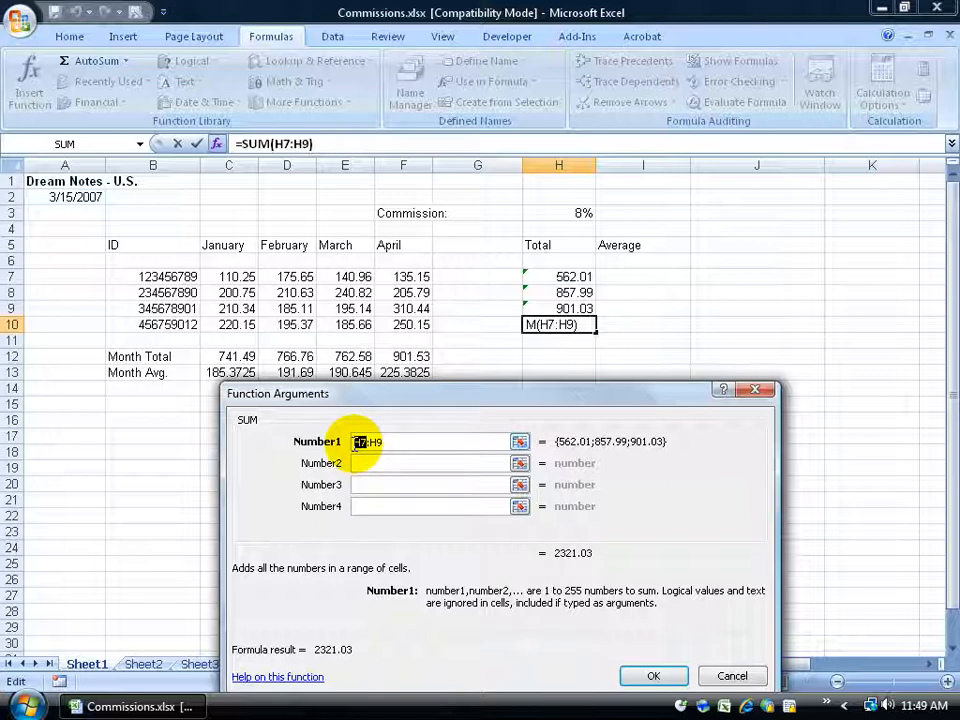
type("c10")
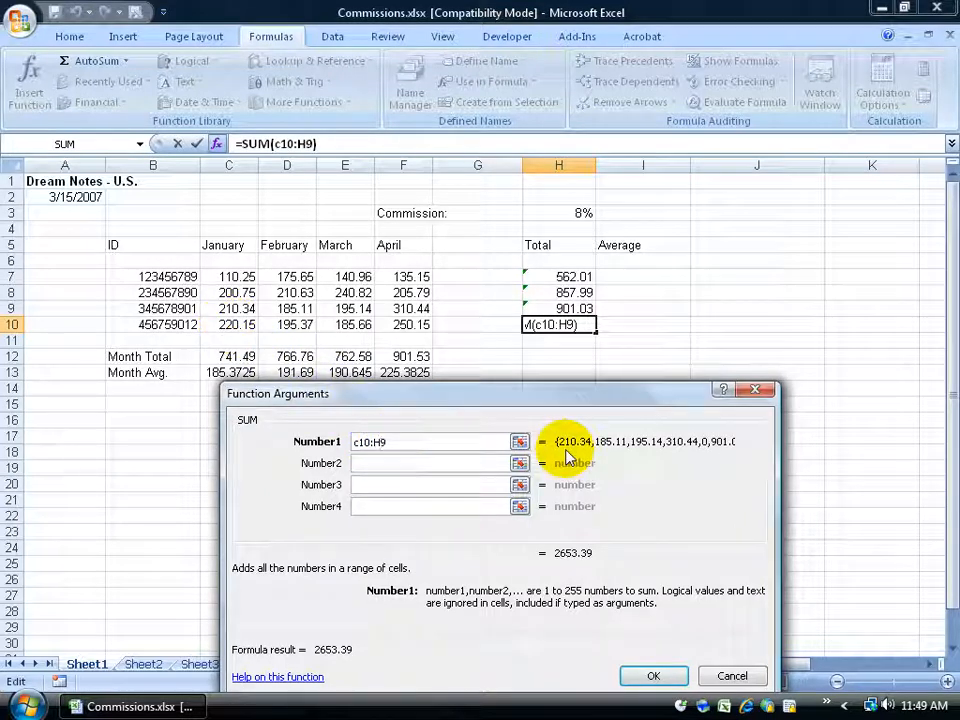
double_click(376, 442)
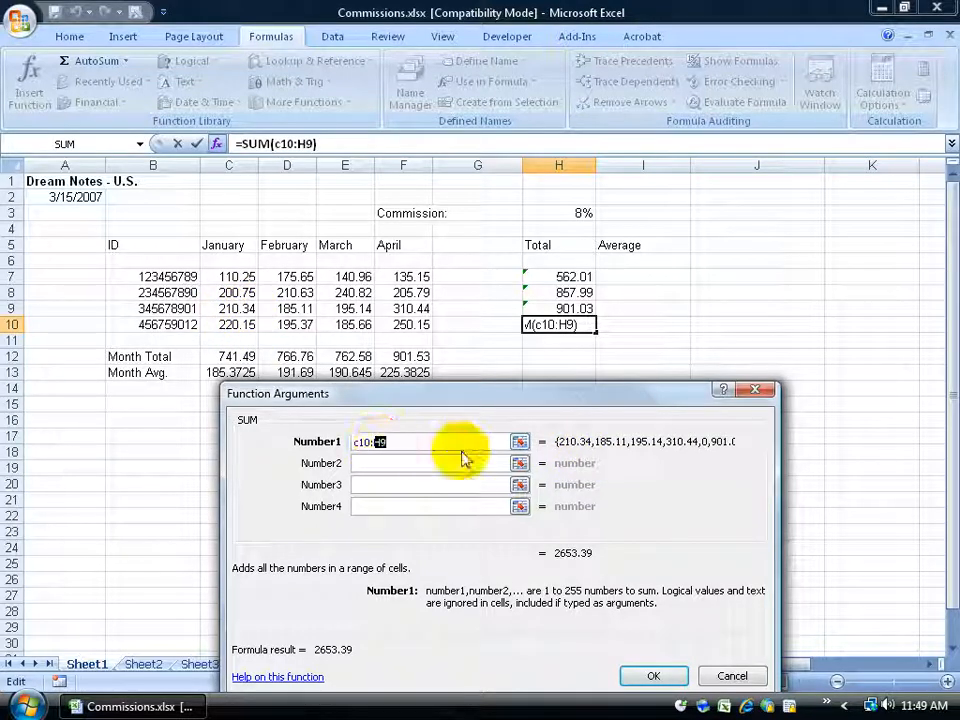
type("f10")
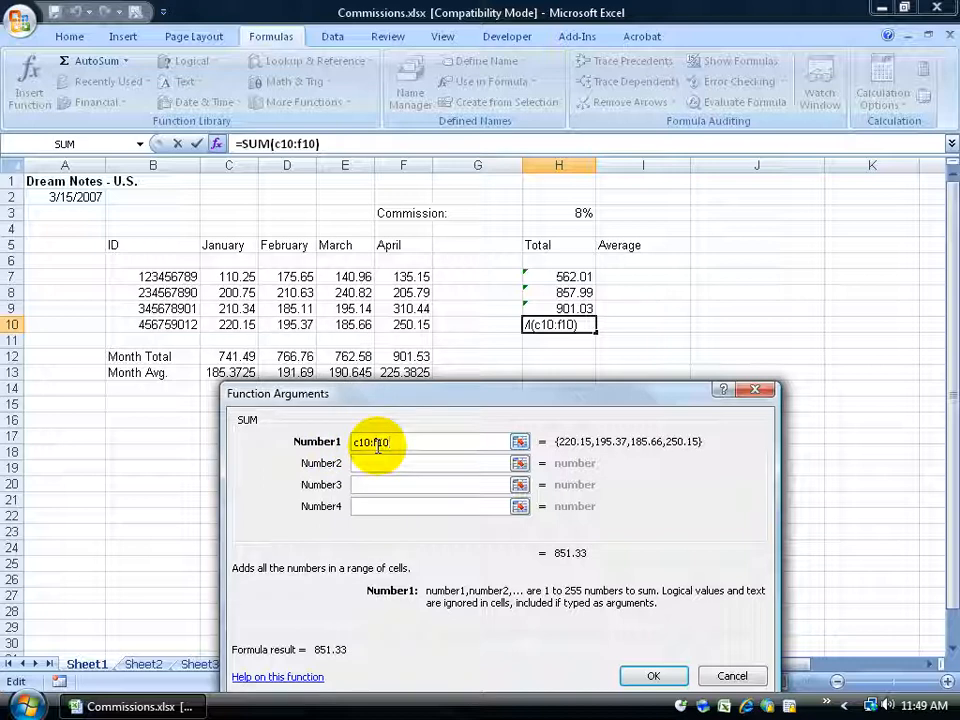
left_click(653, 676)
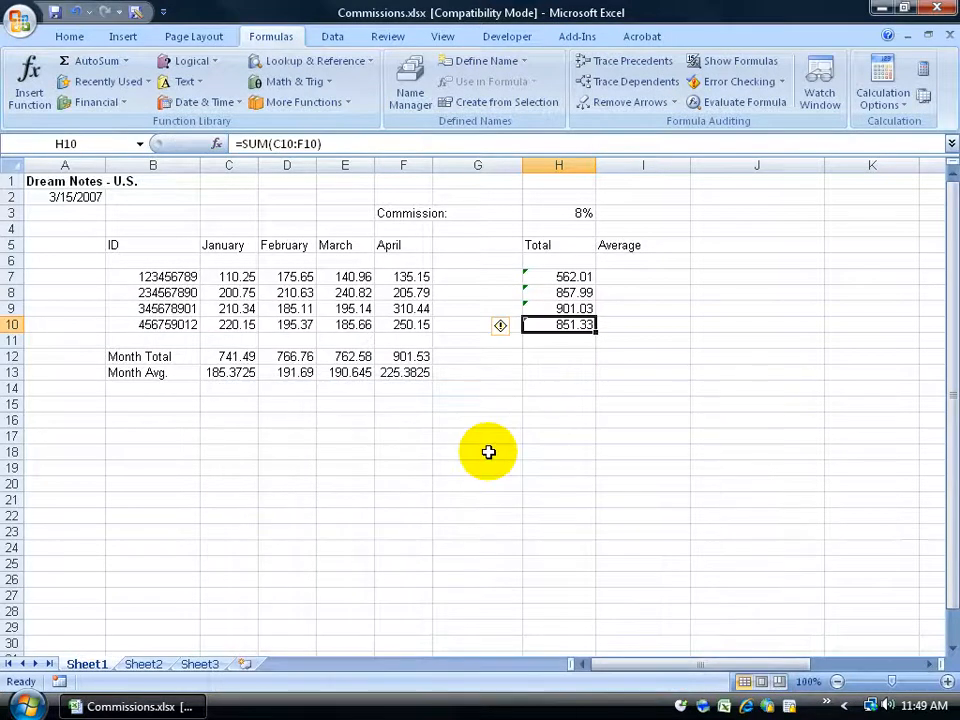
Step: Undo the H10 total and insert SUM there again from the Most Recently Used function category
left_click(75, 11)
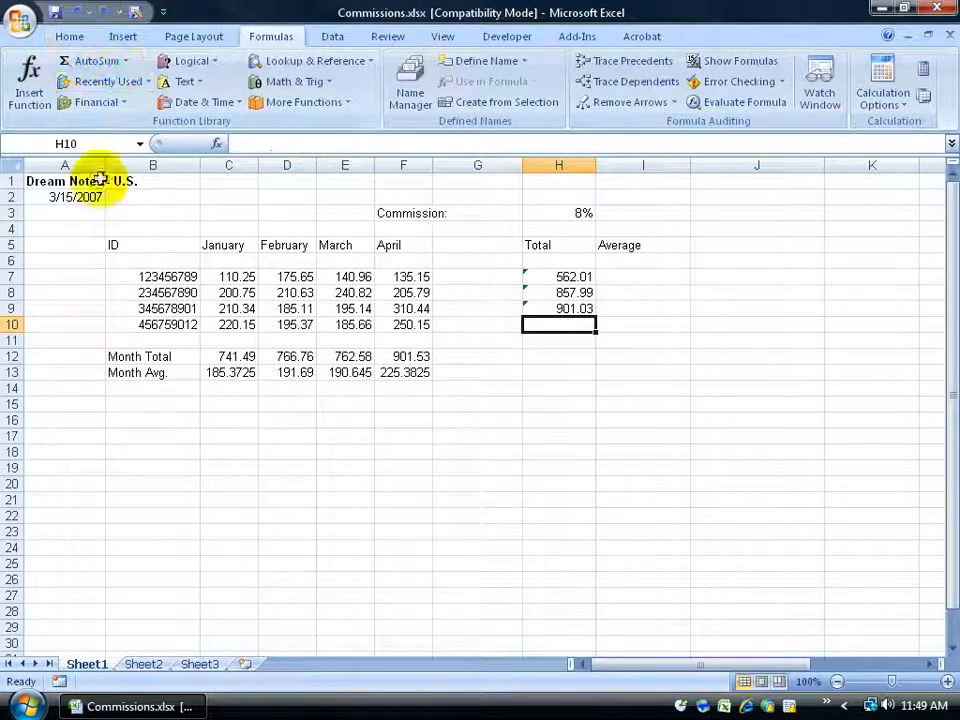
left_click(29, 80)
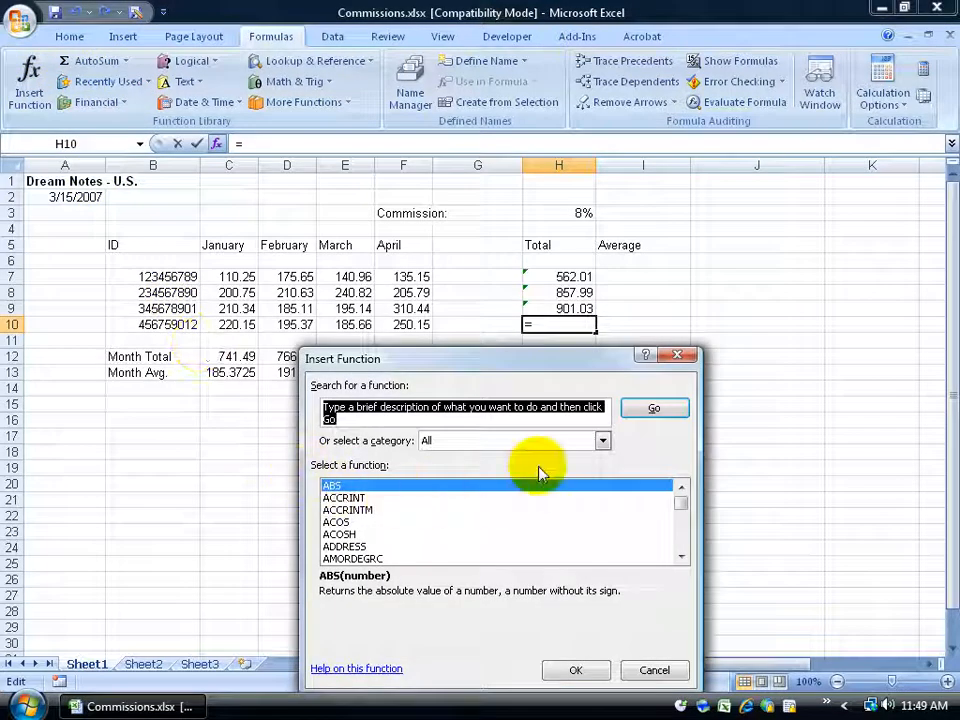
left_click(602, 441)
left_click(585, 456)
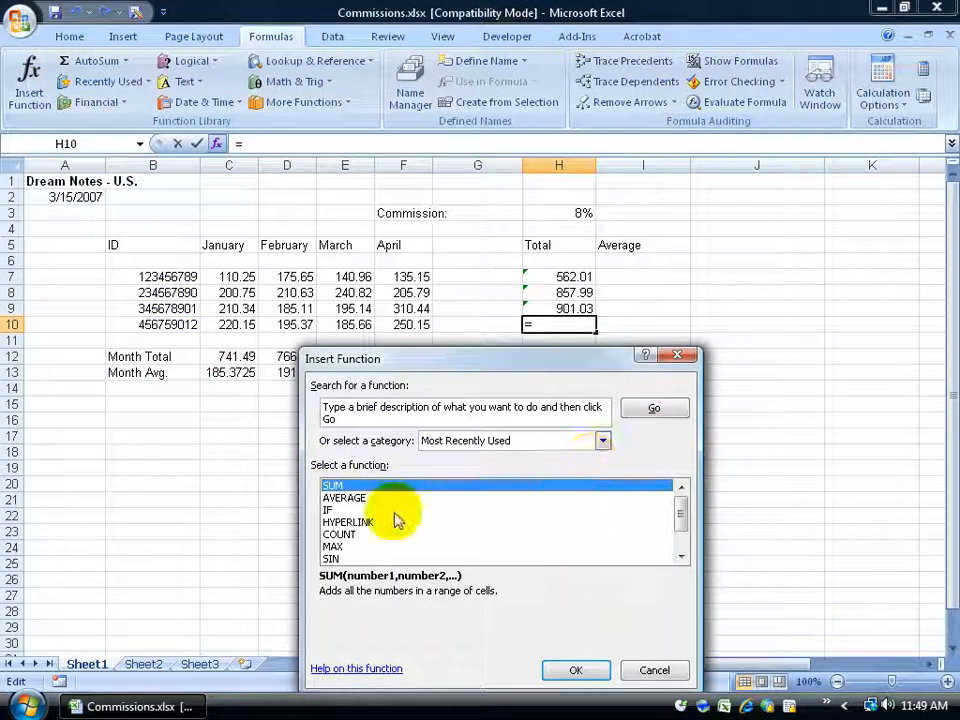
double_click(332, 486)
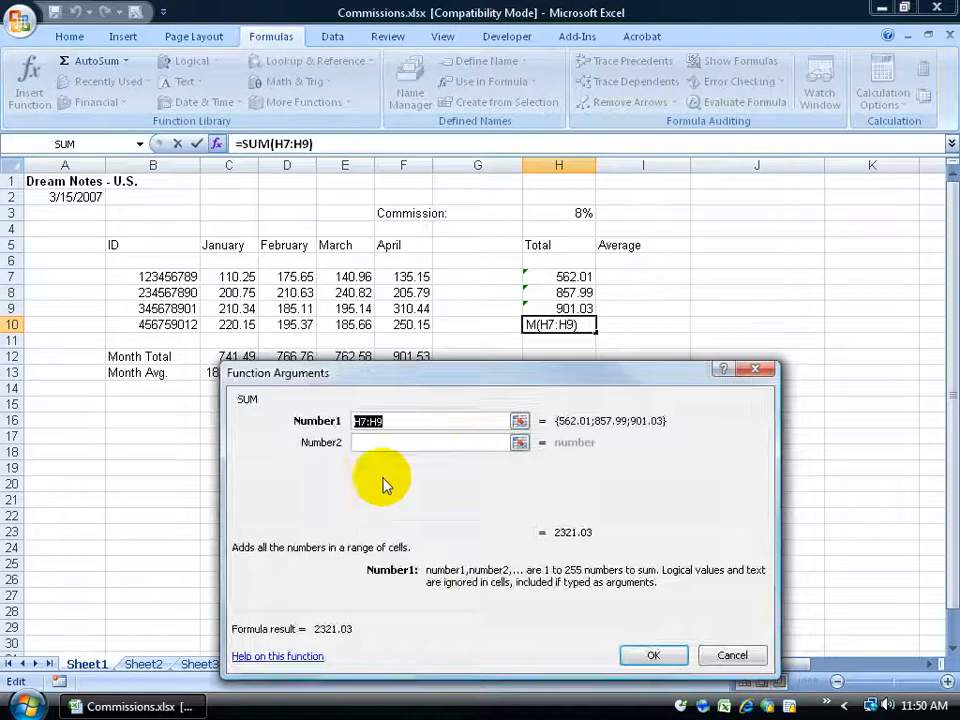
Step: Pick cells C10:F10 on the sheet as the first SUM argument for H10 and confirm the formula
left_click(520, 421)
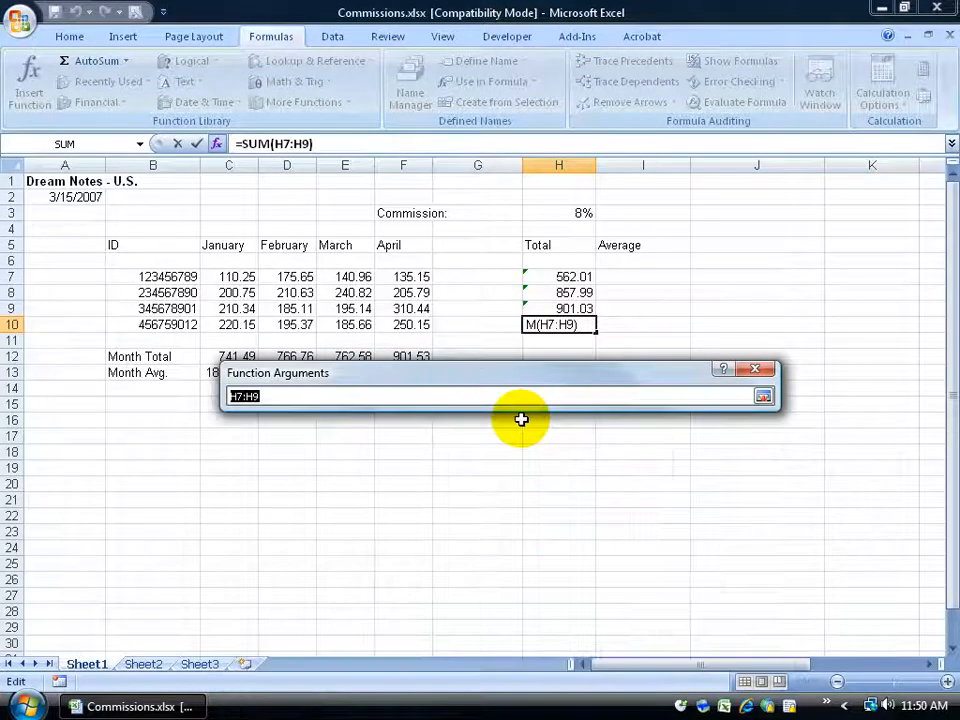
left_click(763, 396)
left_click(520, 421)
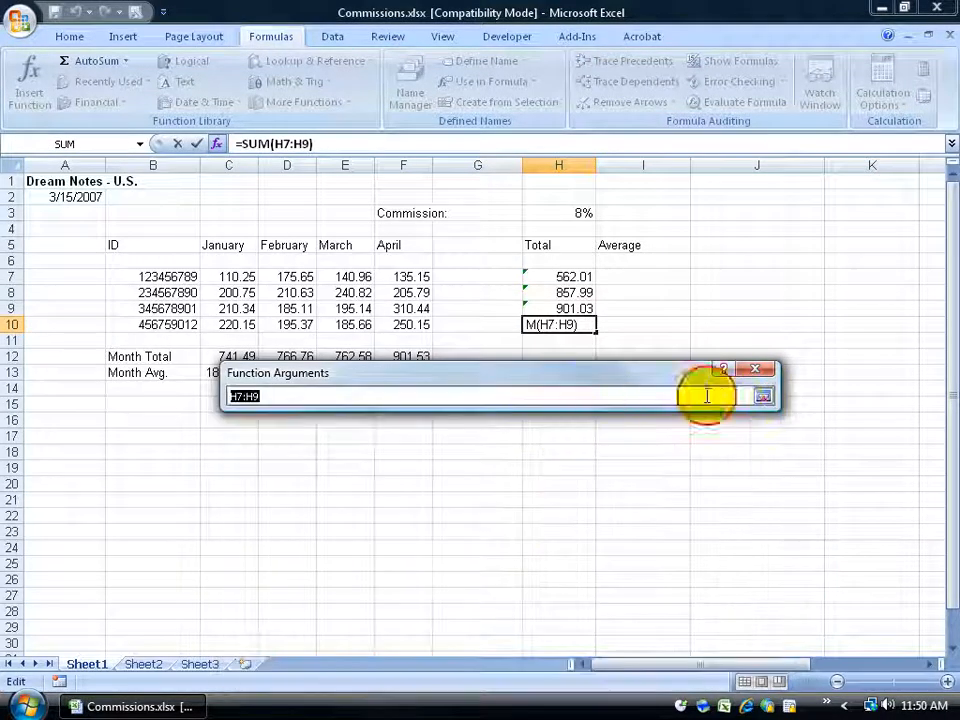
left_click(763, 395)
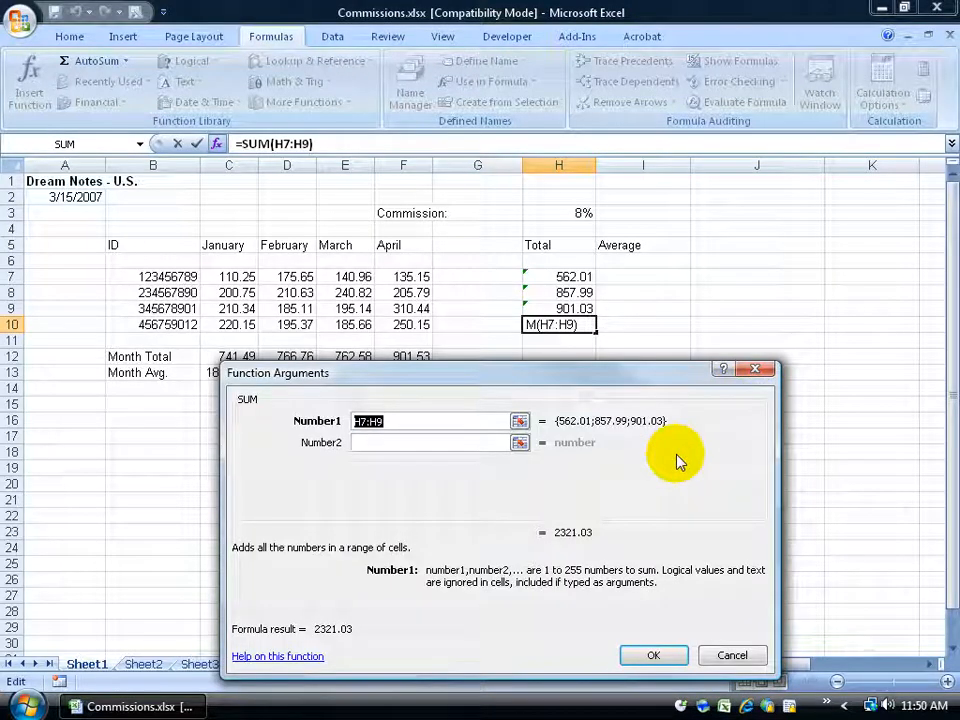
left_click_drag(583, 381, 489, 217)
left_click(447, 370)
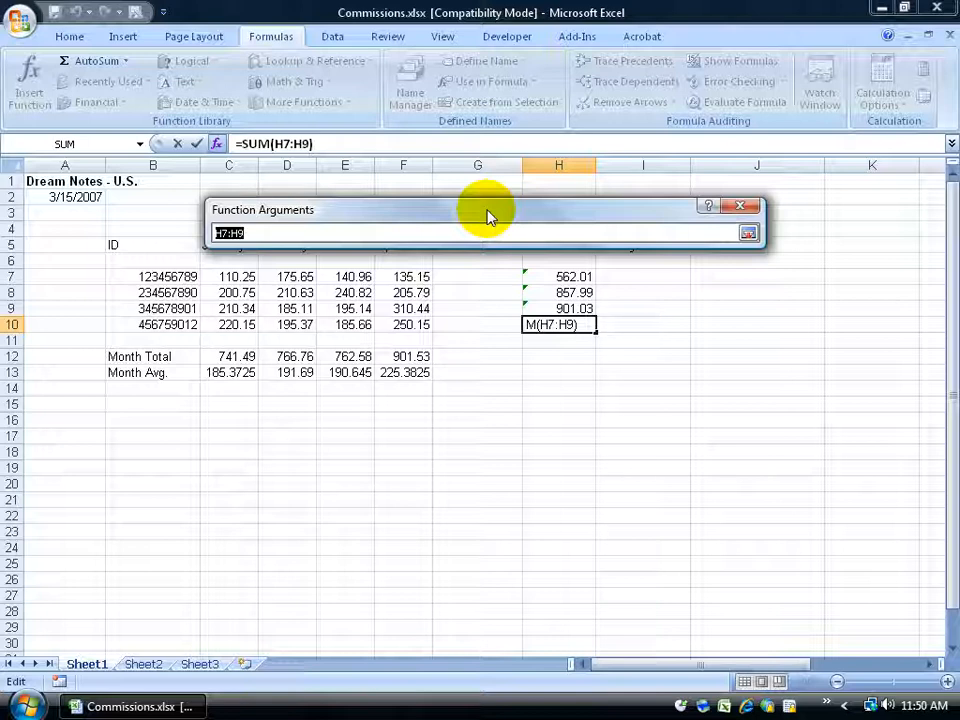
left_click_drag(425, 325, 233, 322)
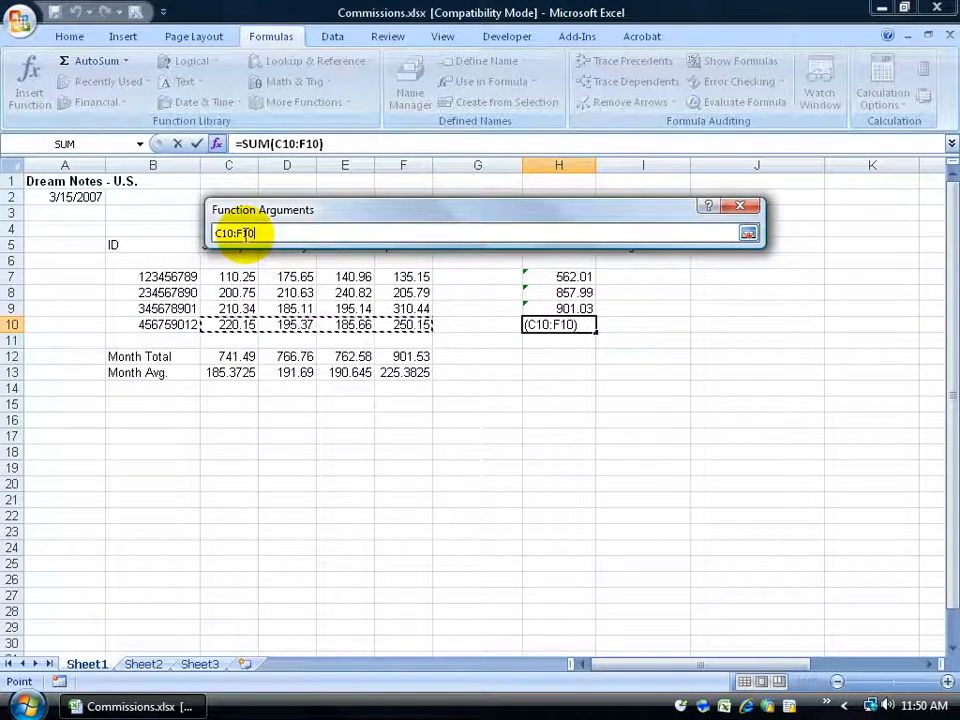
left_click(750, 234)
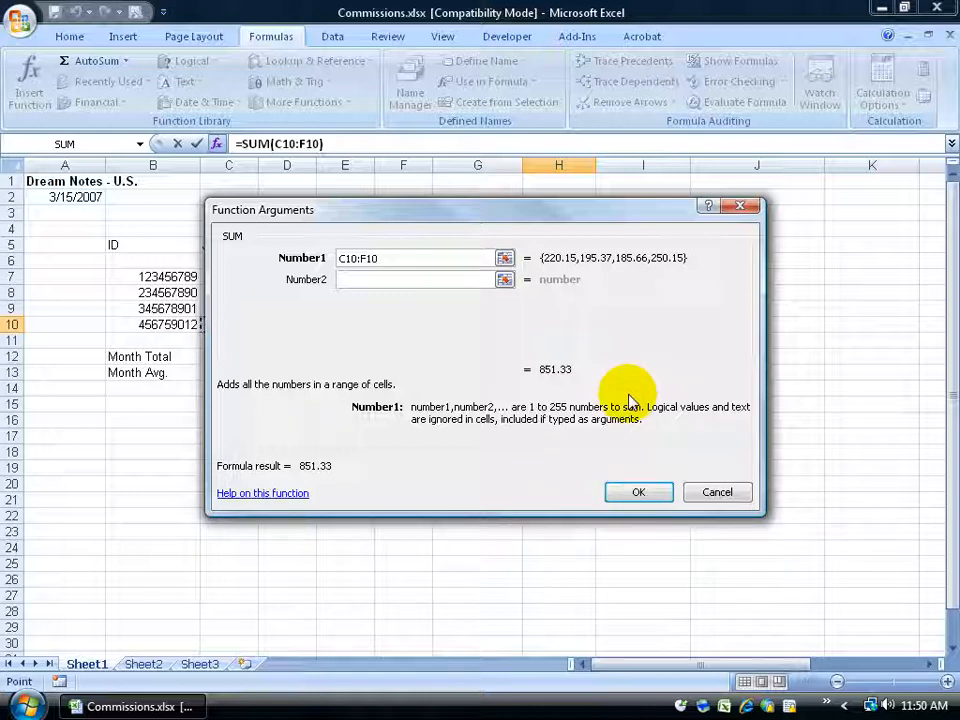
left_click(639, 492)
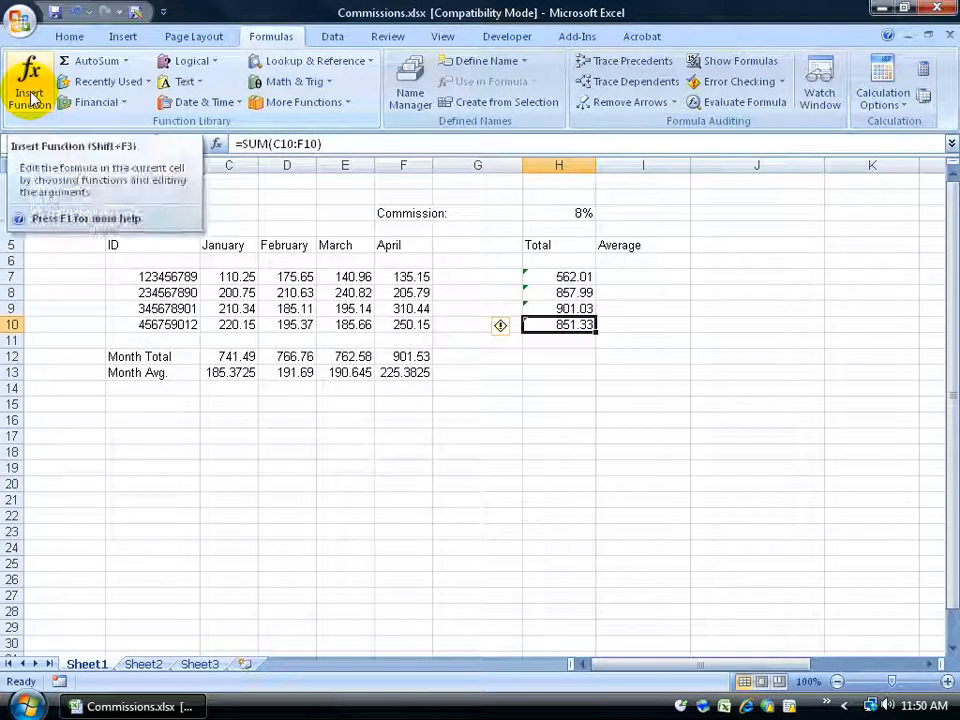
Step: Look over the AutoSum options and the SUM arguments of H10, leaving the formula as it is
left_click(125, 61)
left_click(382, 296)
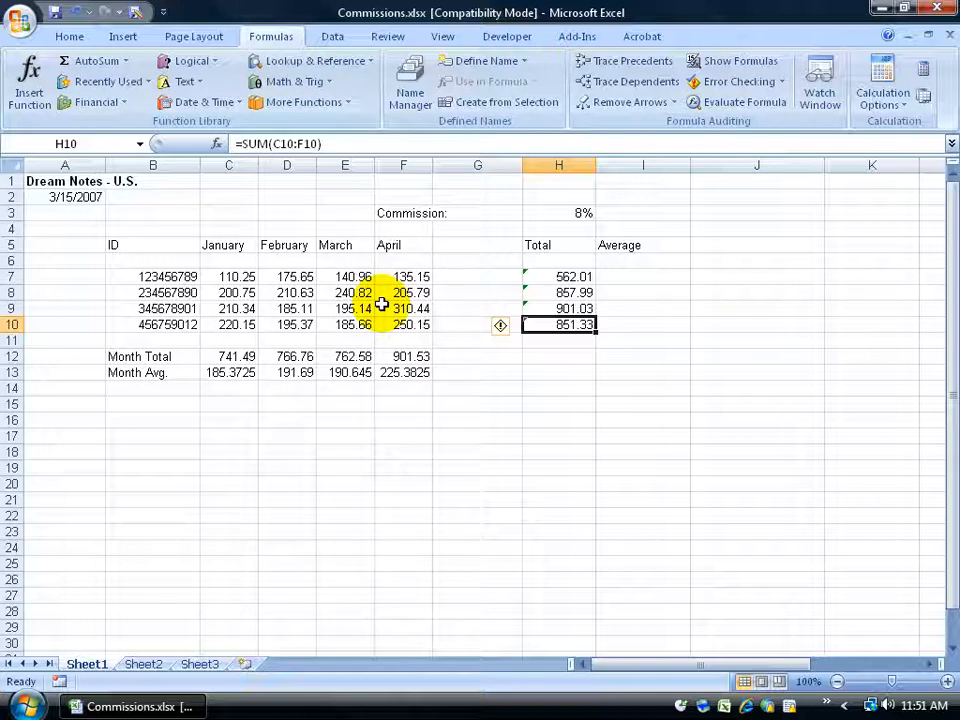
left_click(29, 82)
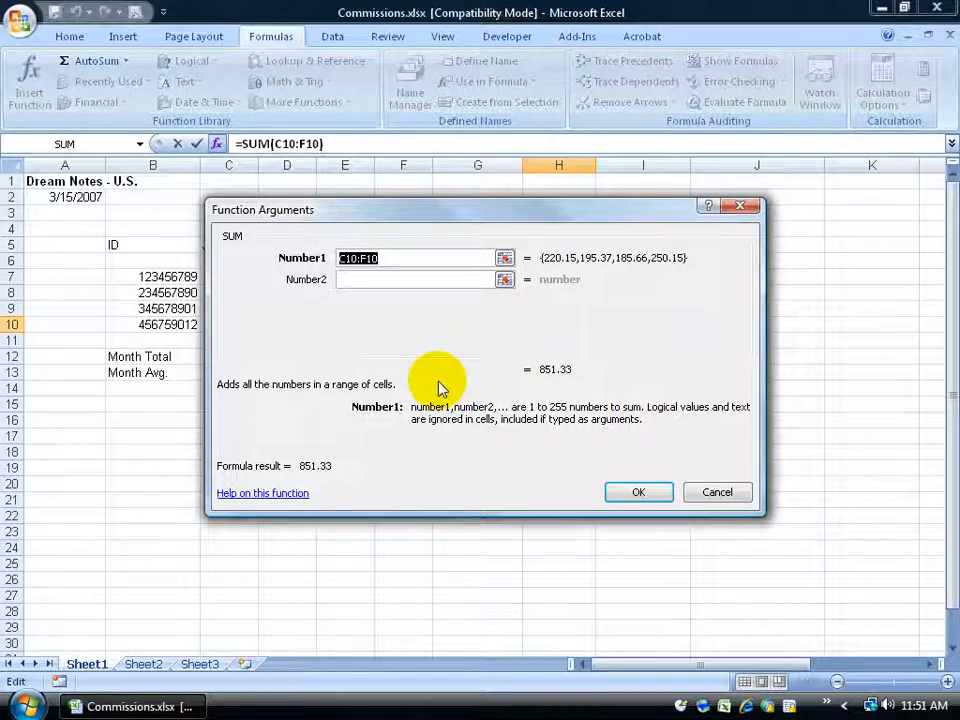
left_click(384, 258)
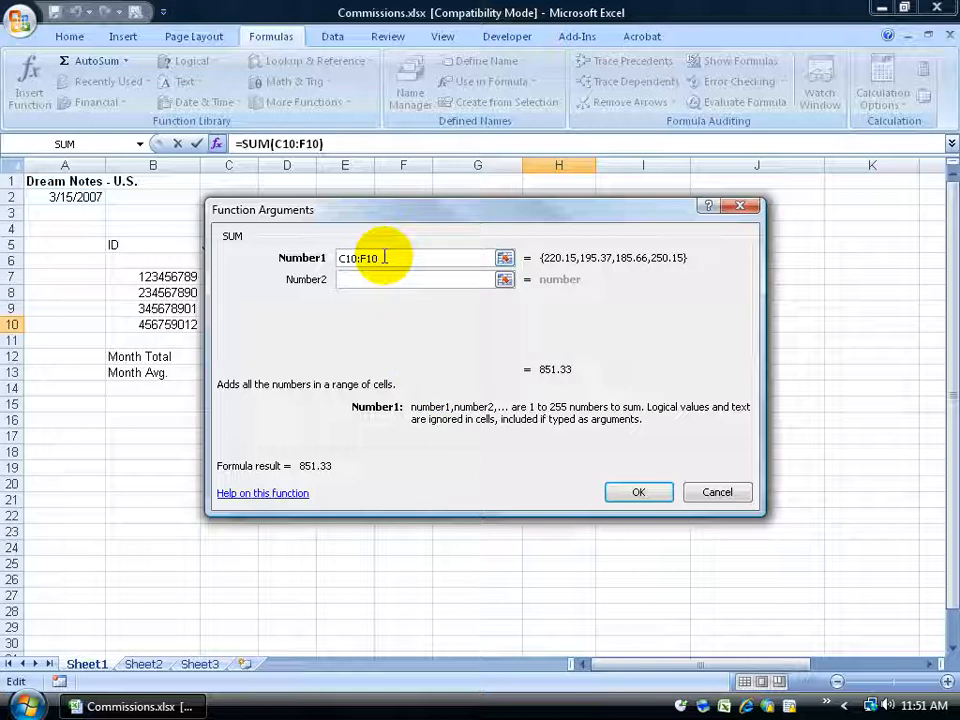
left_click(379, 278)
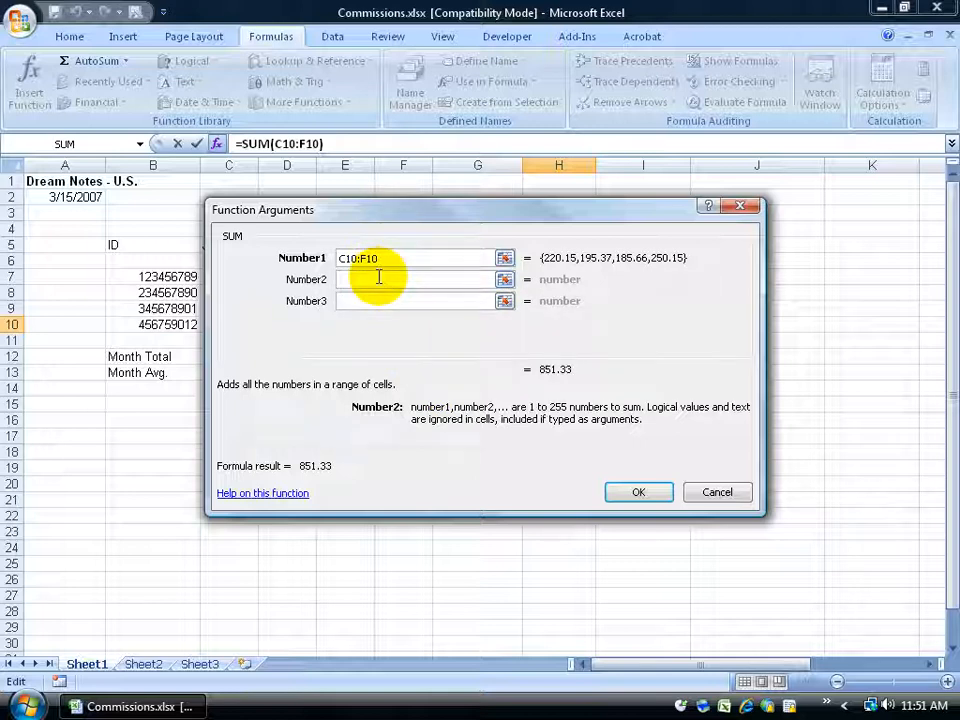
left_click(628, 491)
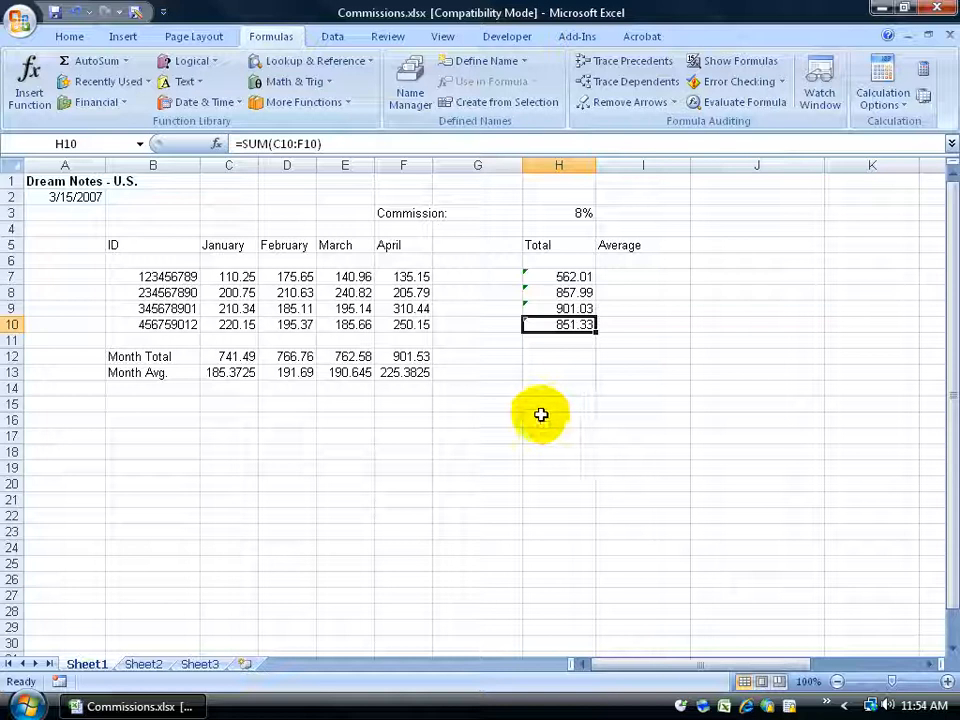
Step: Clear H10 and fill the total formula from H9 down into it
key("Delete")
left_click(574, 308)
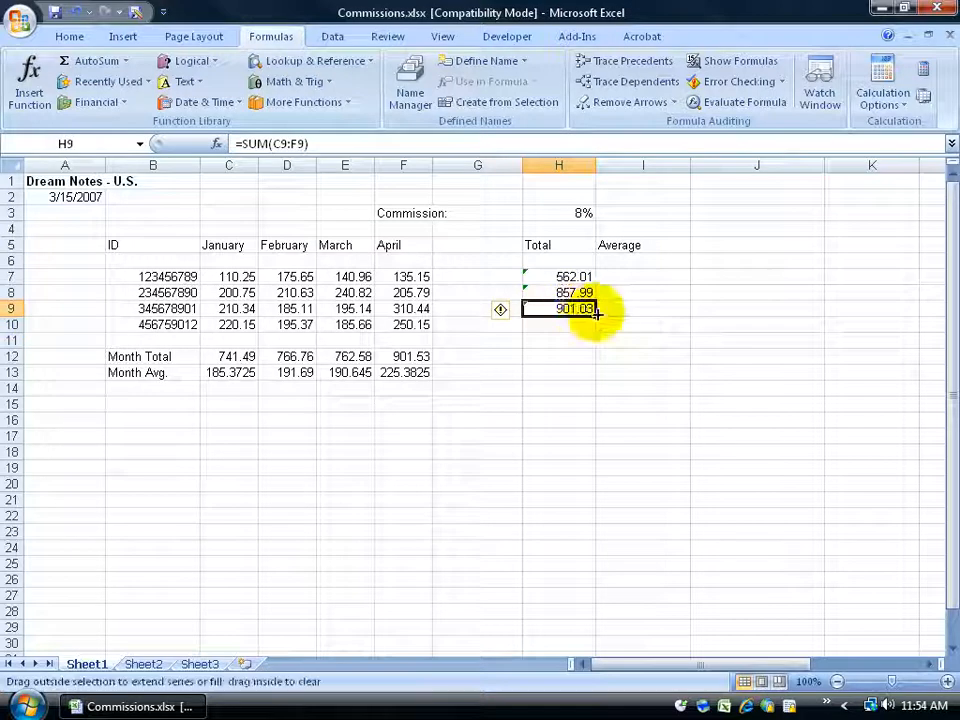
left_click_drag(596, 314, 589, 336)
Step: Clear the filled formula in H10 and total C10:F10 there with AutoSum
left_click(561, 326)
key("Delete")
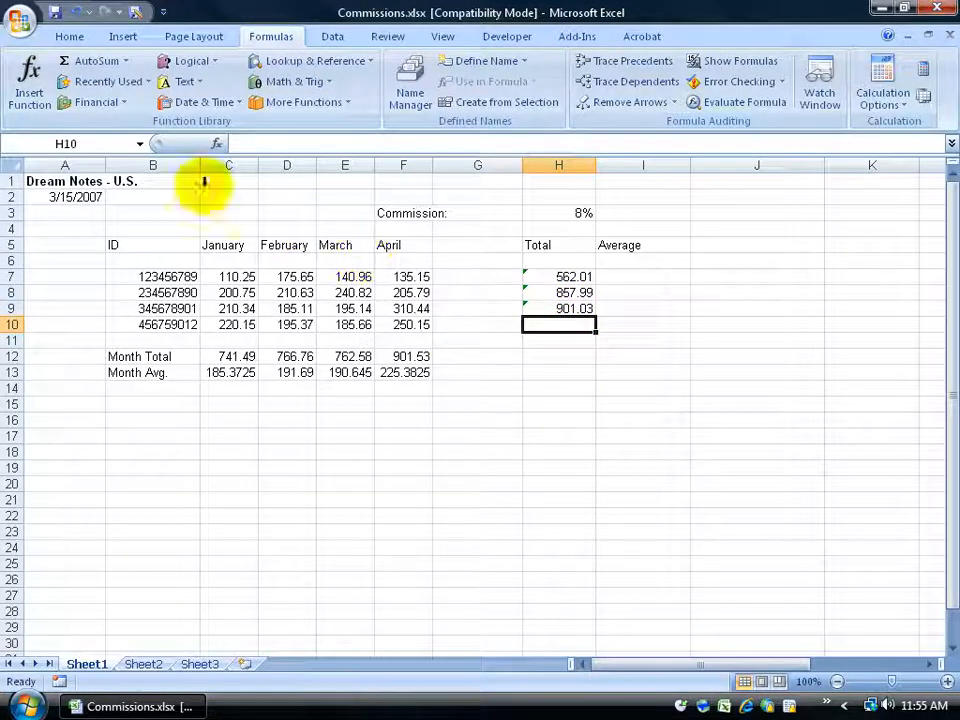
left_click(96, 60)
left_click_drag(560, 277, 420, 317)
left_click(231, 322)
key("Return")
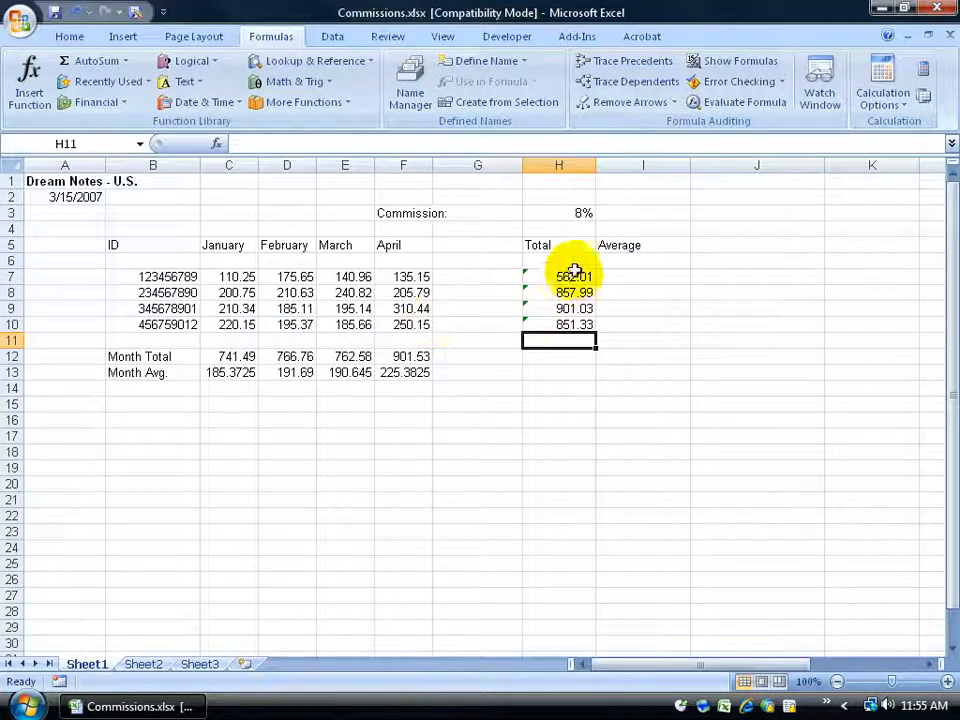
Step: Examine the monthly values in C7:F7 and the Month Avg. formula in C13
left_click(617, 277)
left_click_drag(407, 276, 232, 277)
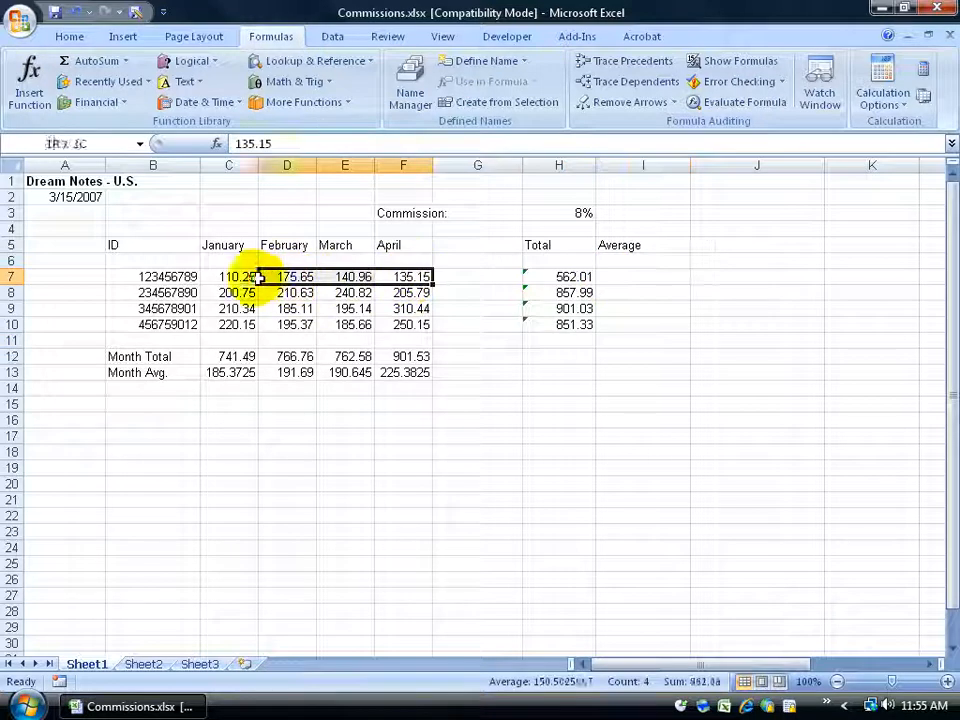
left_click(624, 277)
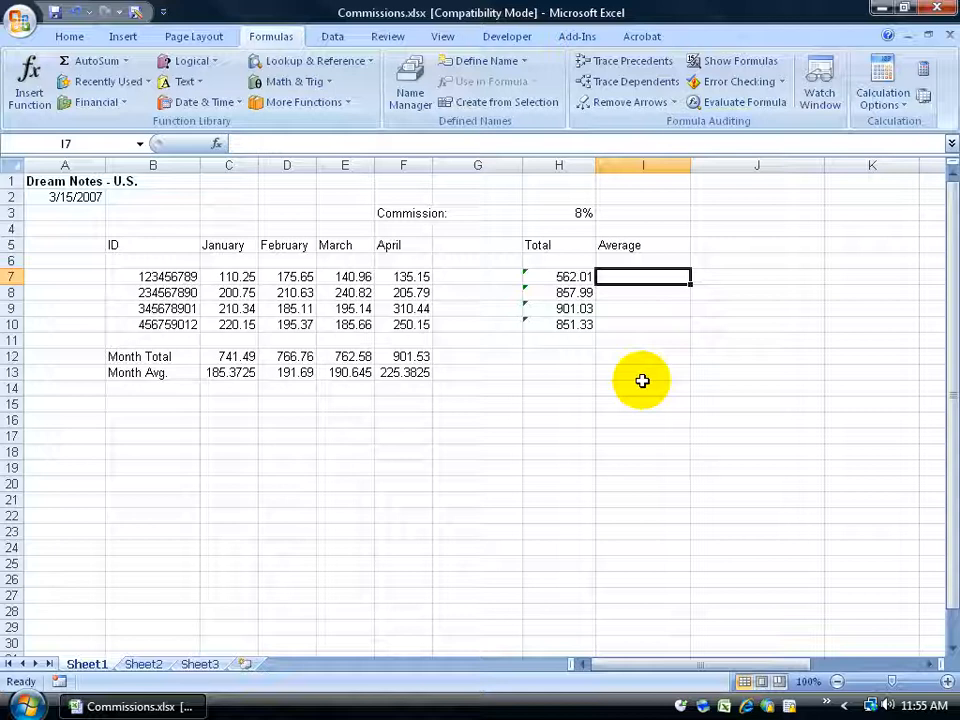
left_click(240, 373)
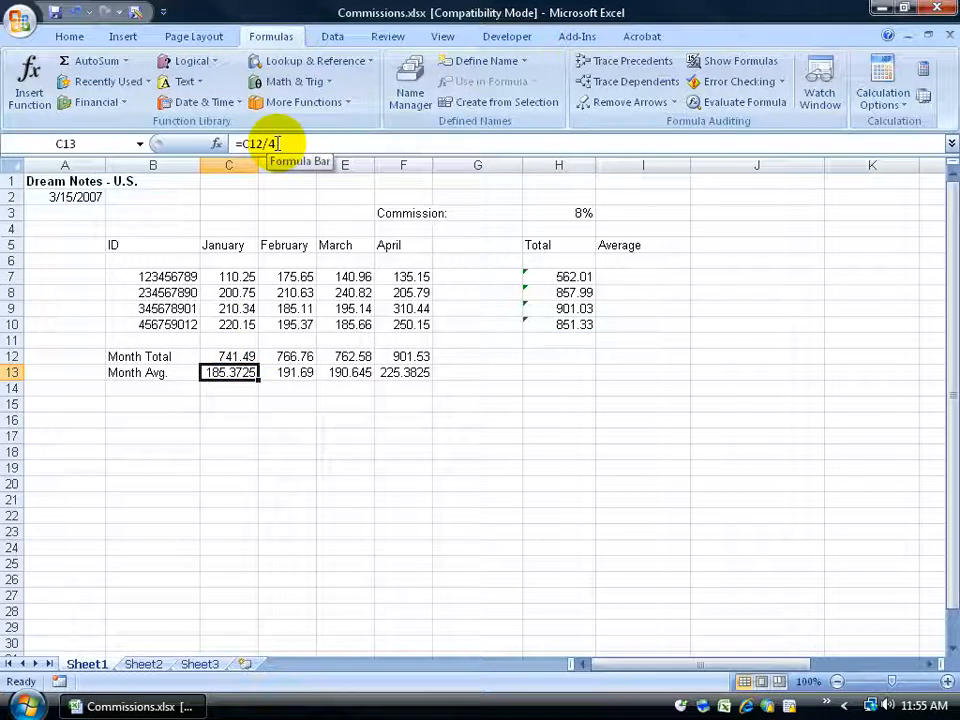
Step: Enter the average of C7:F7 in I7 using AutoSum's Average function
left_click(625, 277)
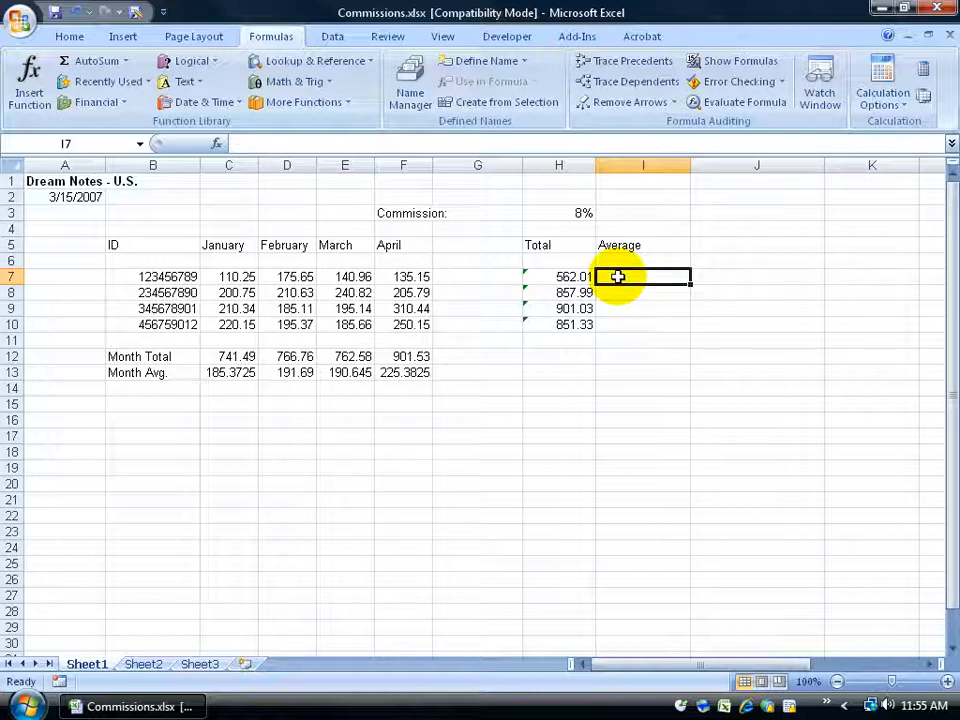
left_click(125, 61)
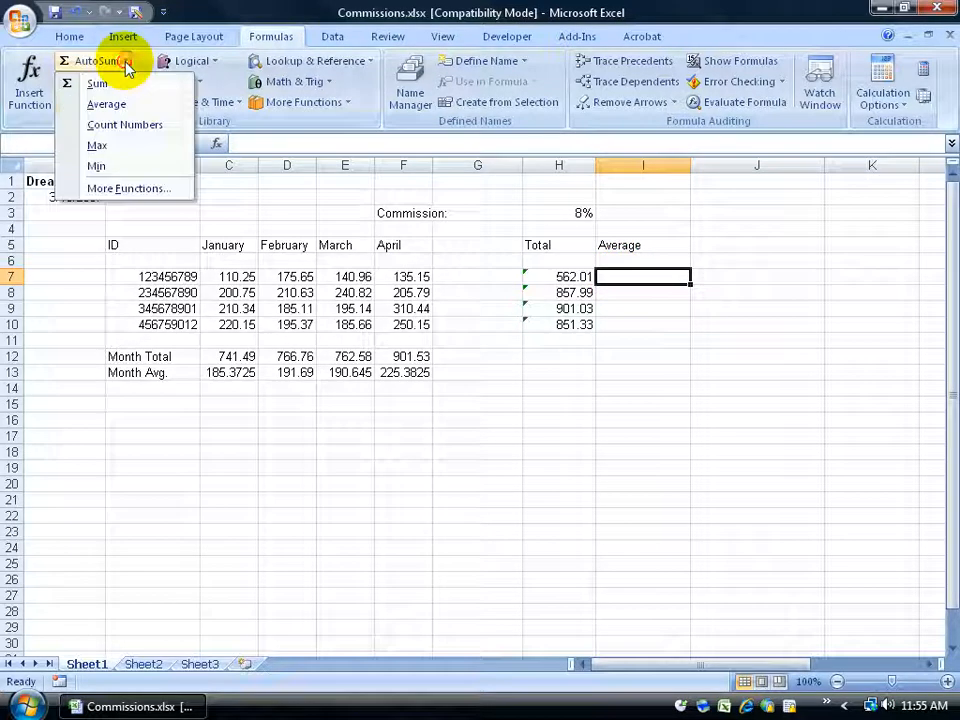
left_click(119, 105)
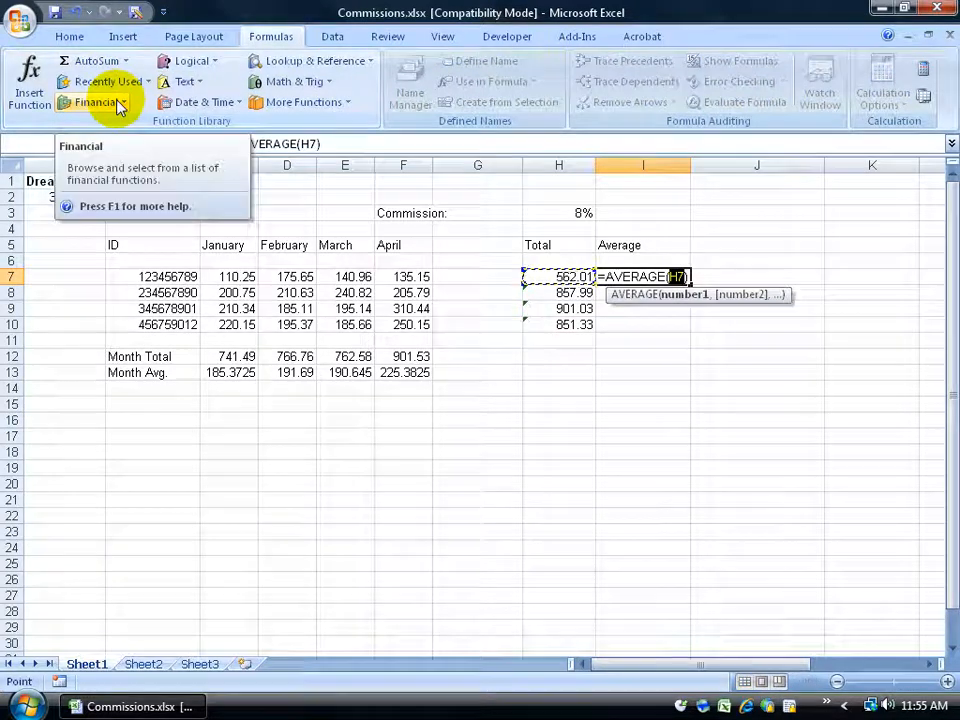
left_click(476, 260)
left_click(340, 278)
left_click(275, 278)
left_click(250, 279)
left_click_drag(255, 280, 428, 283)
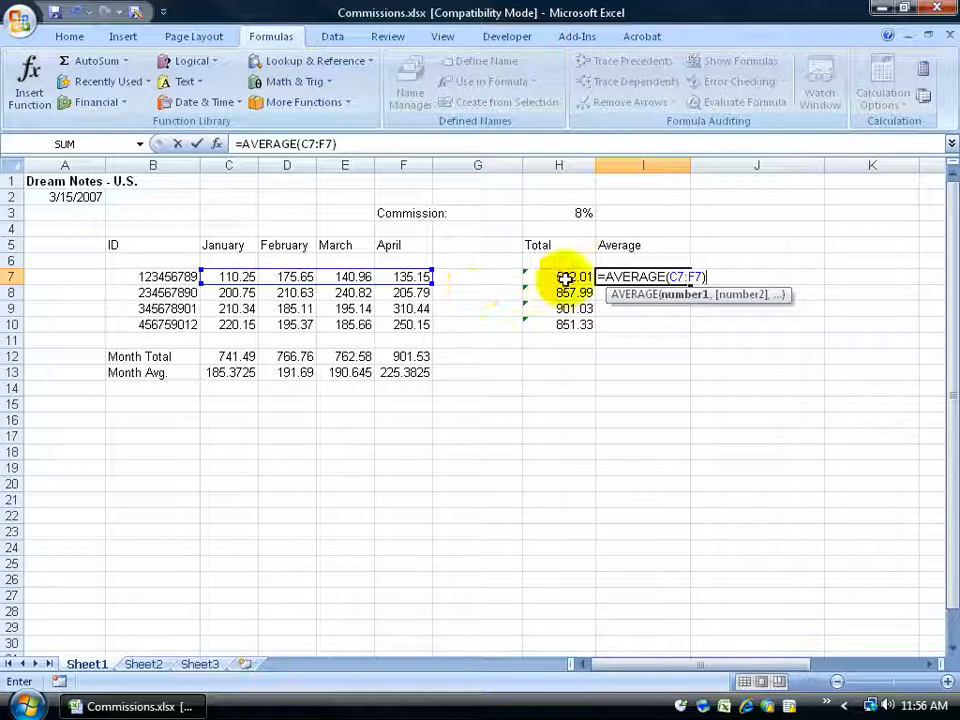
key("Return")
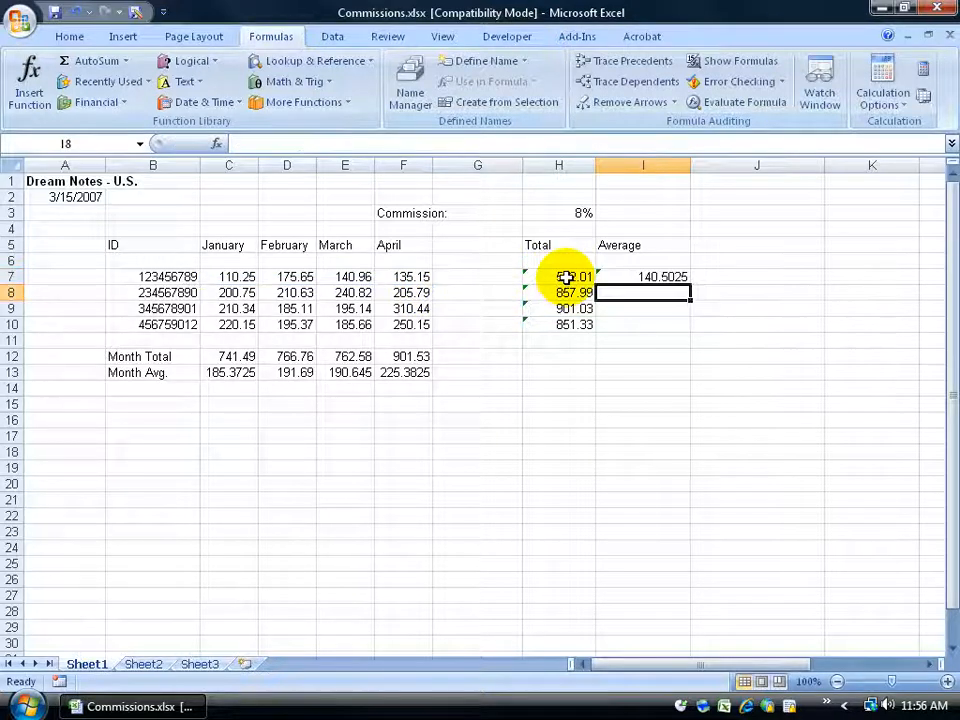
Step: Try re-entering I7 with AutoSum's Average on its suggested range, compare it with C7:F7, and undo the changes
left_click(642, 277)
key("Delete")
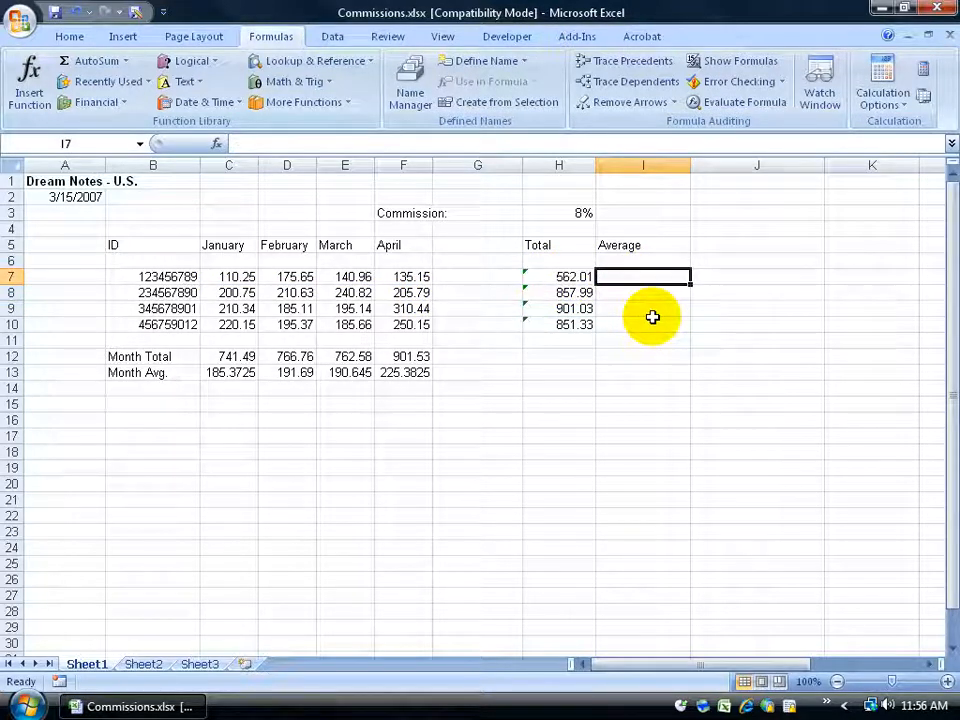
left_click(126, 61)
left_click(105, 102)
key("Return")
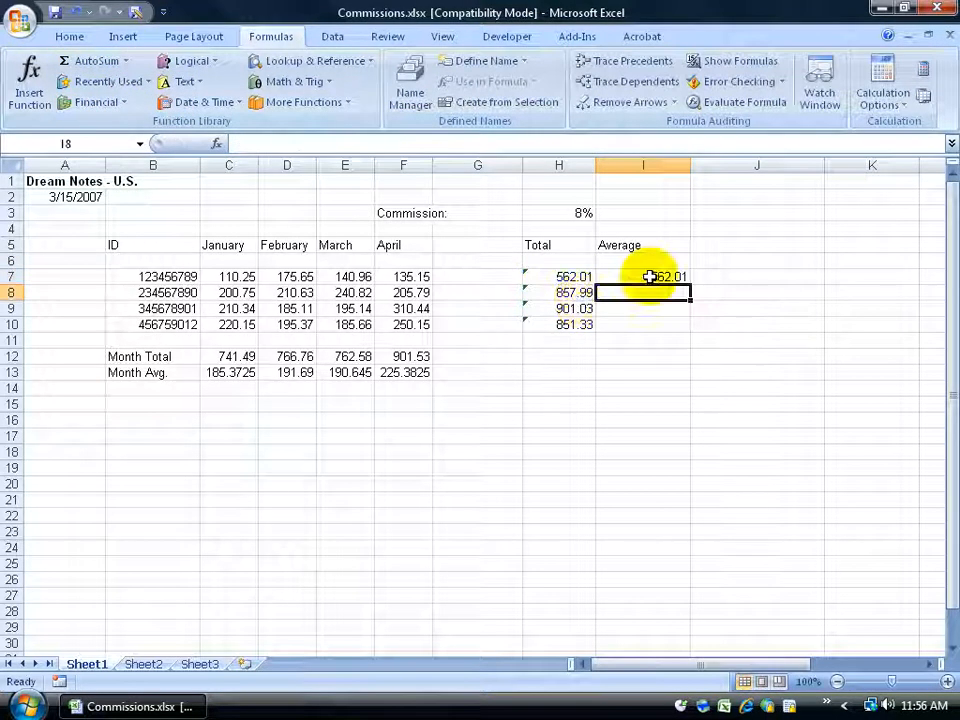
left_click_drag(424, 277, 257, 279)
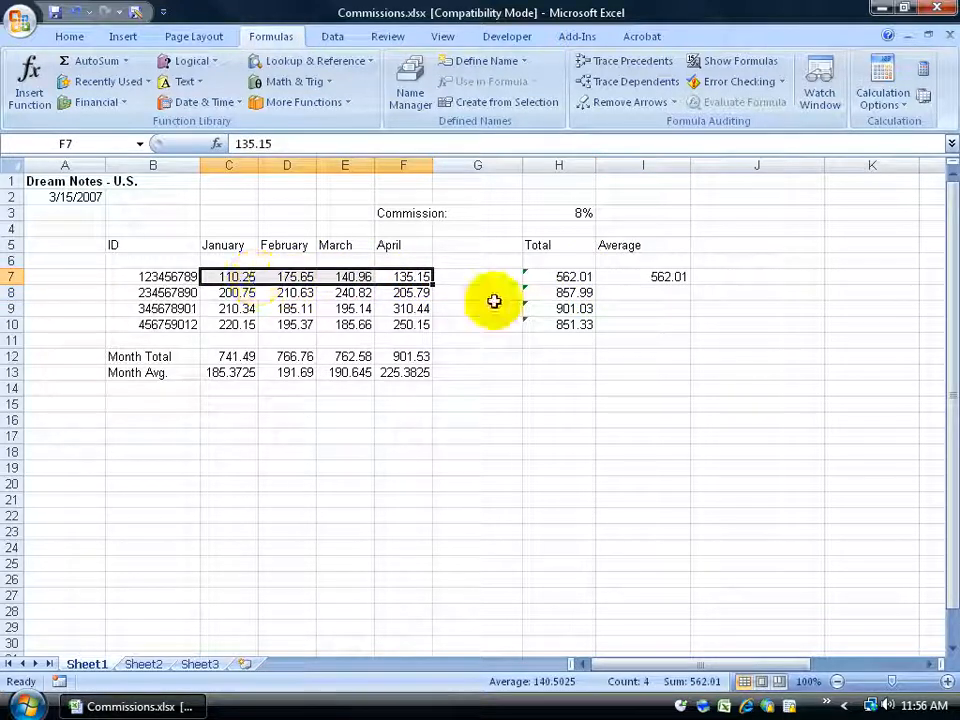
left_click(74, 11)
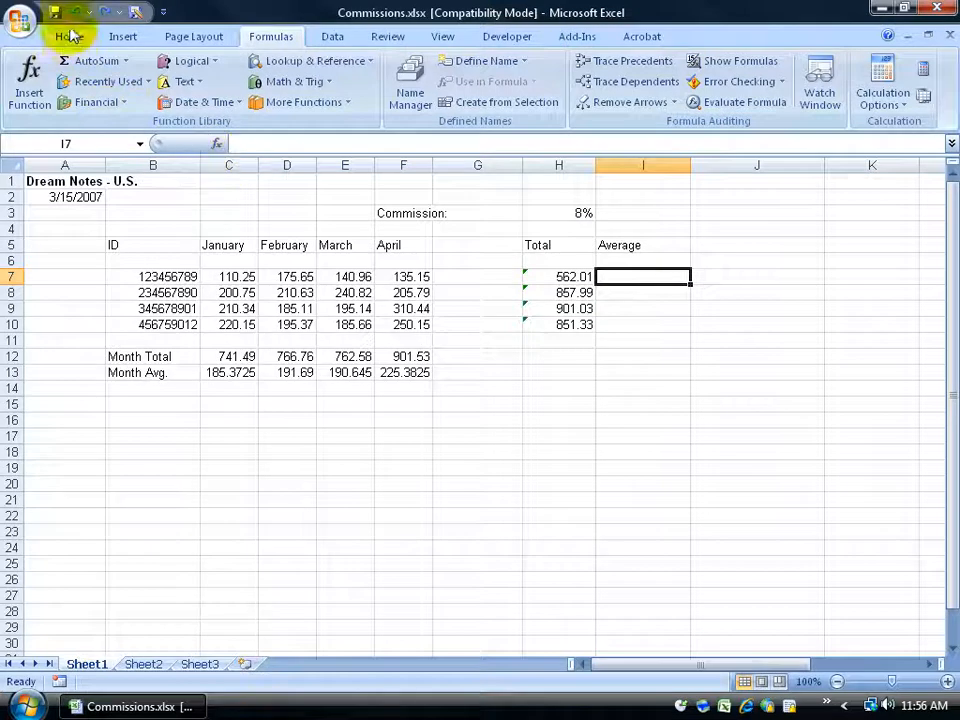
left_click(75, 12)
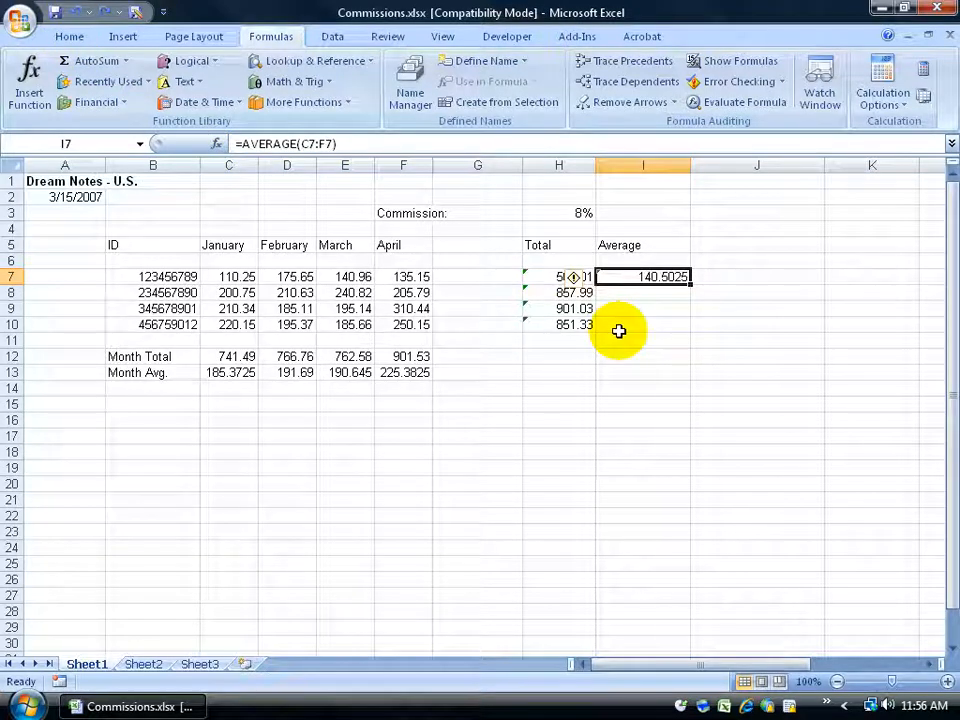
Step: Enter the average of C8:F8 in I8 using AVERAGE from the Insert Function dialog, and check it against that range
left_click(639, 293)
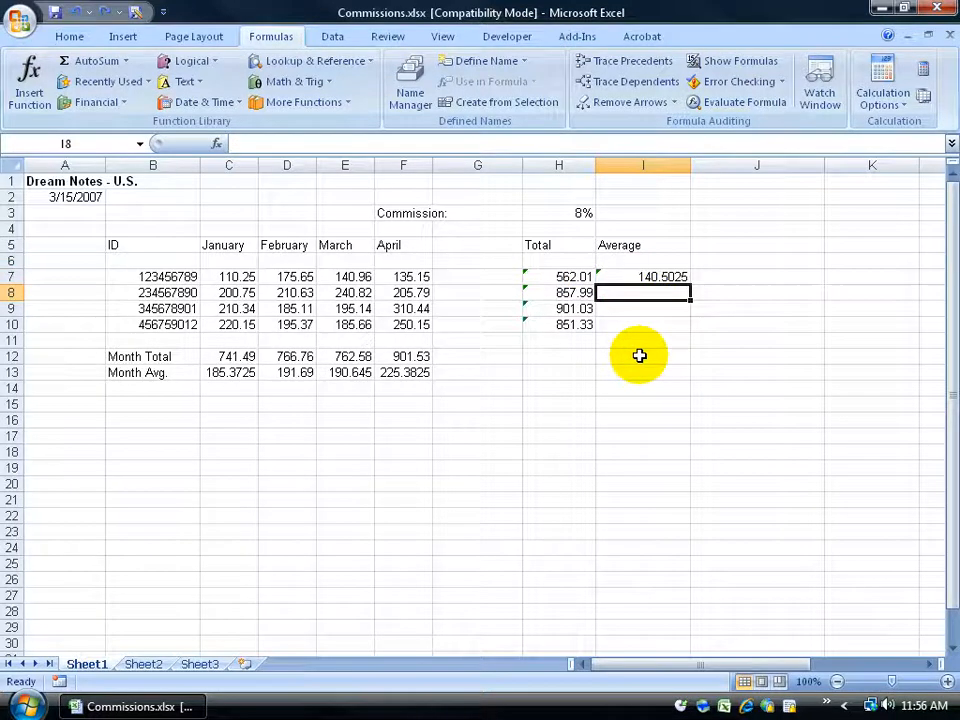
left_click(124, 61)
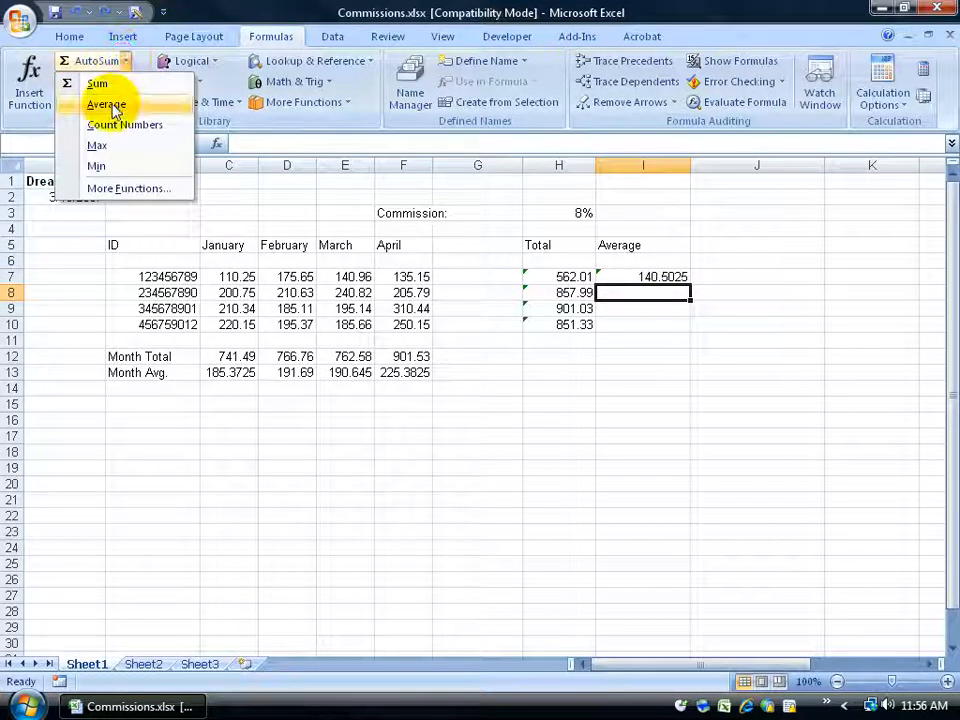
left_click(709, 333)
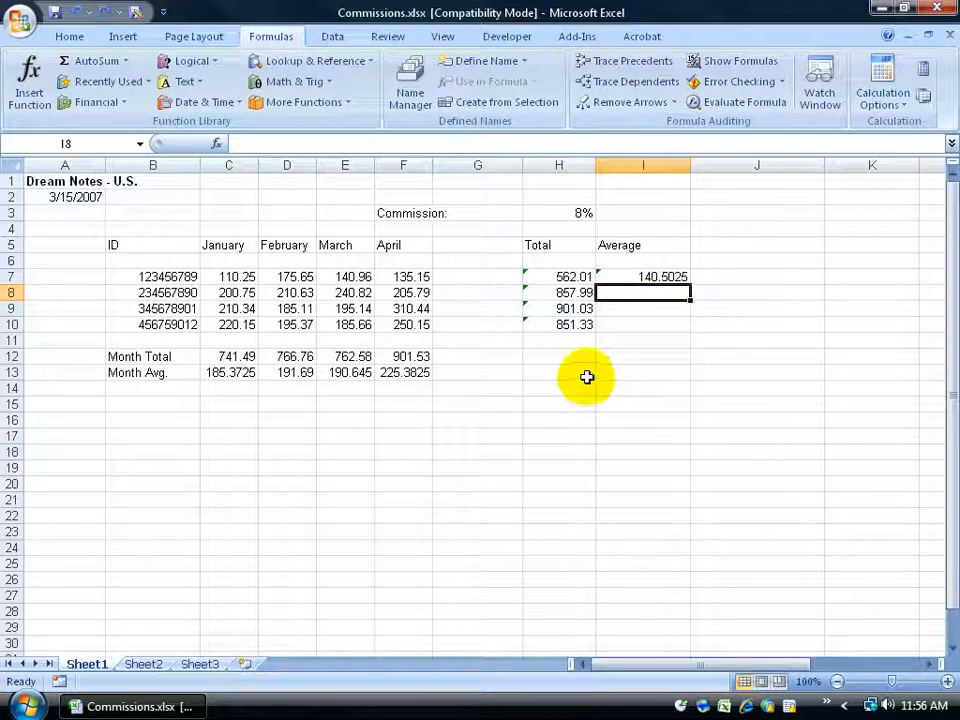
left_click(216, 146)
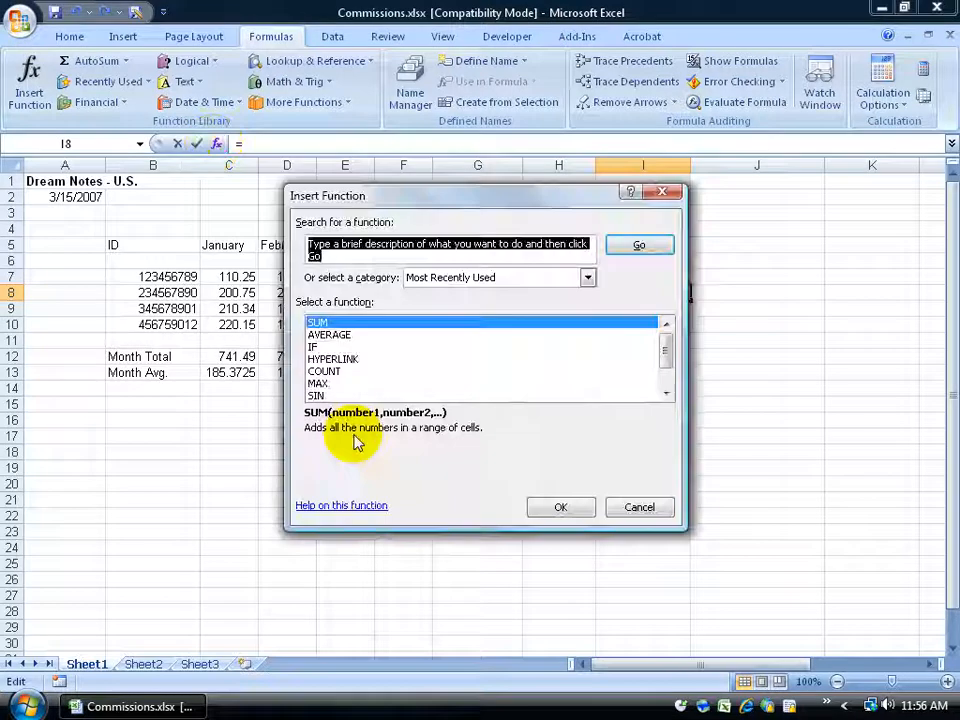
left_click(328, 335)
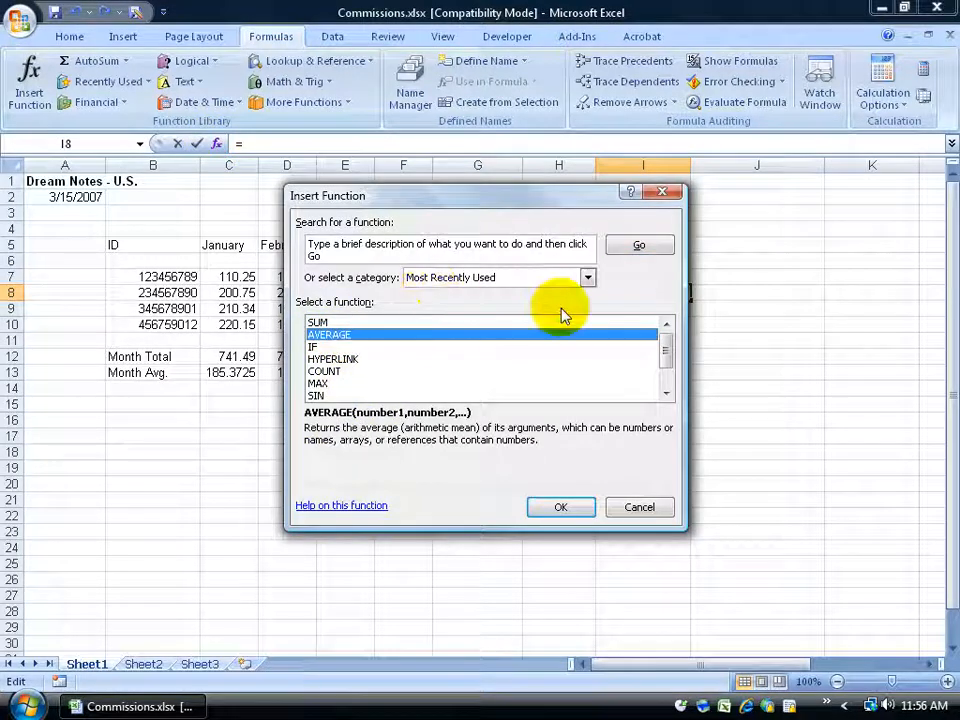
left_click(555, 507)
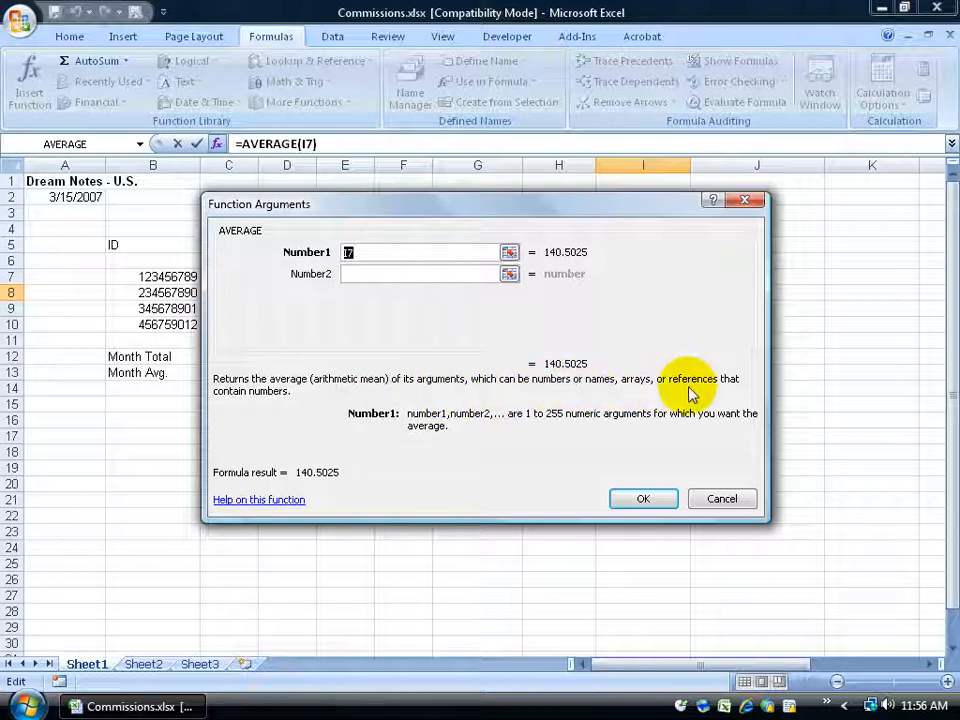
left_click(440, 207)
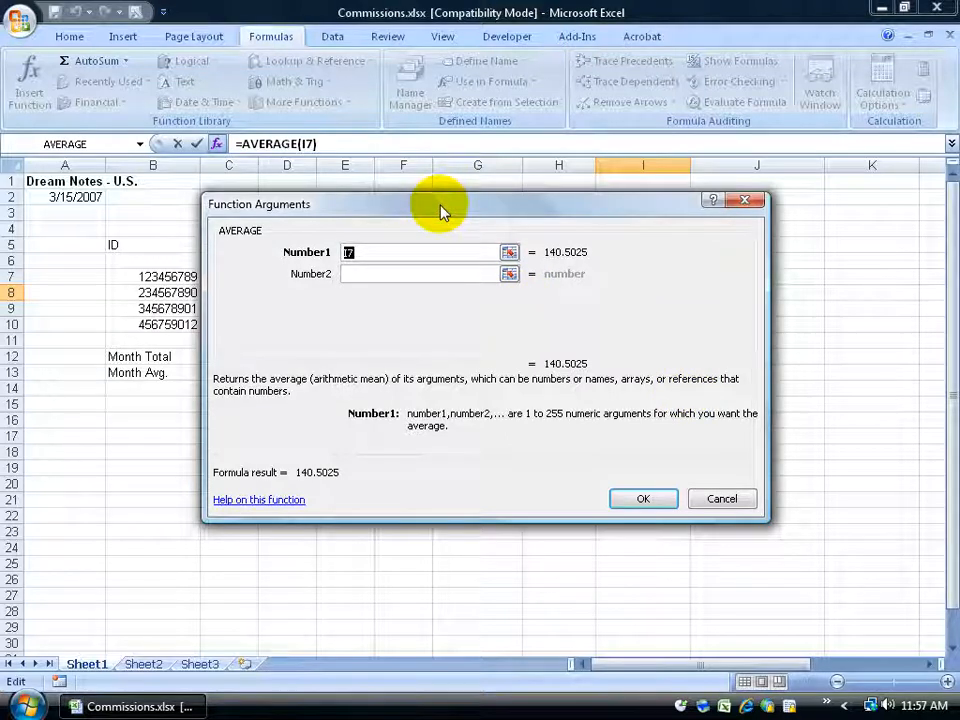
left_click(509, 253)
left_click_drag(410, 292, 228, 292)
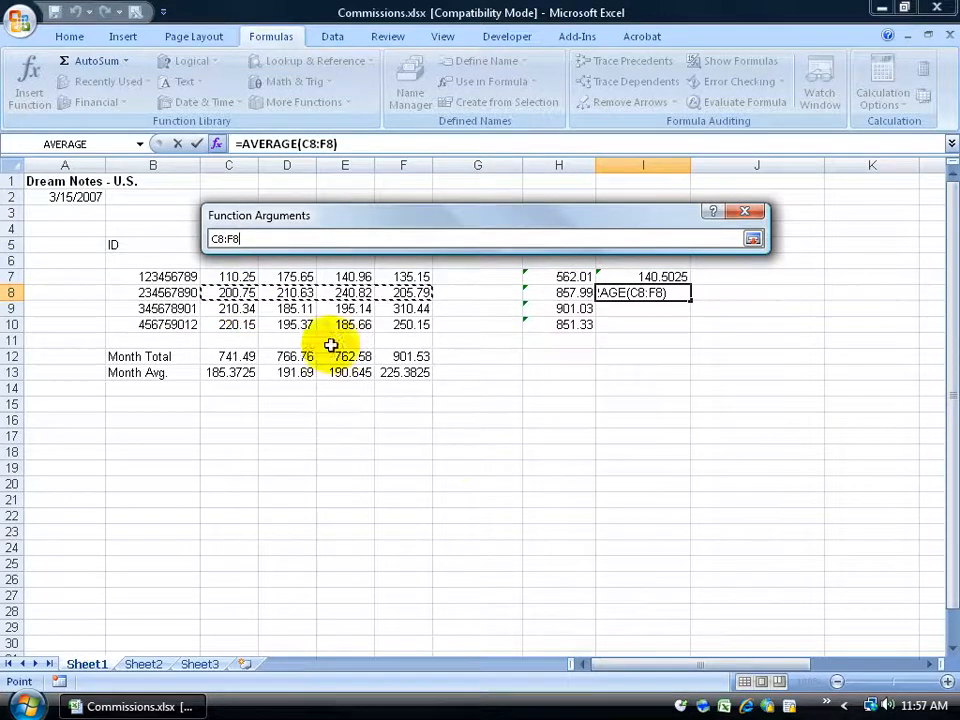
key("Return")
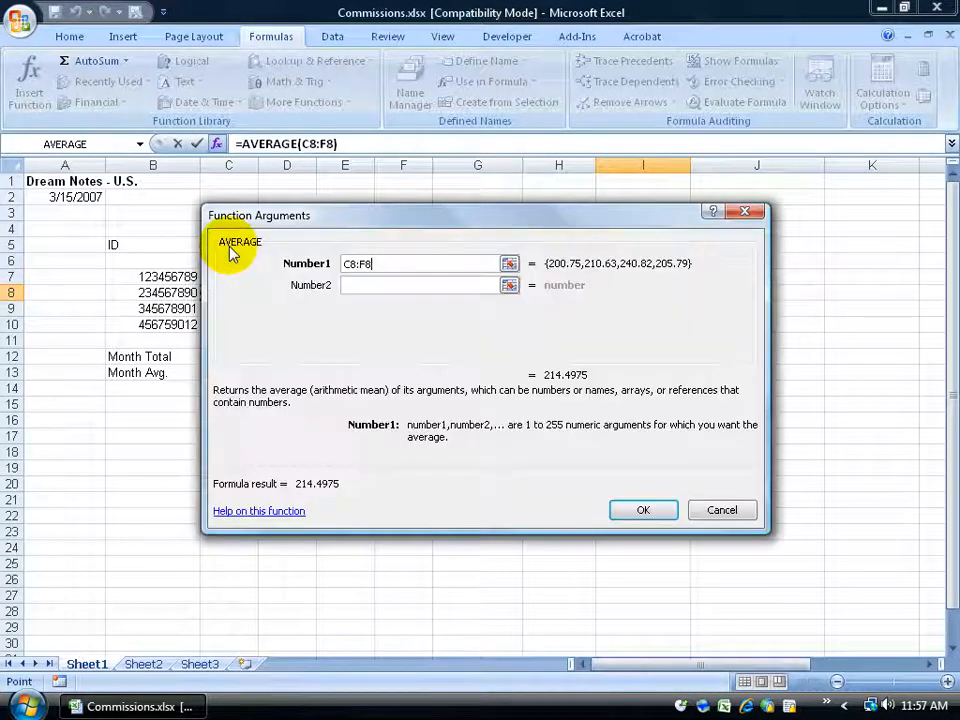
key("Return")
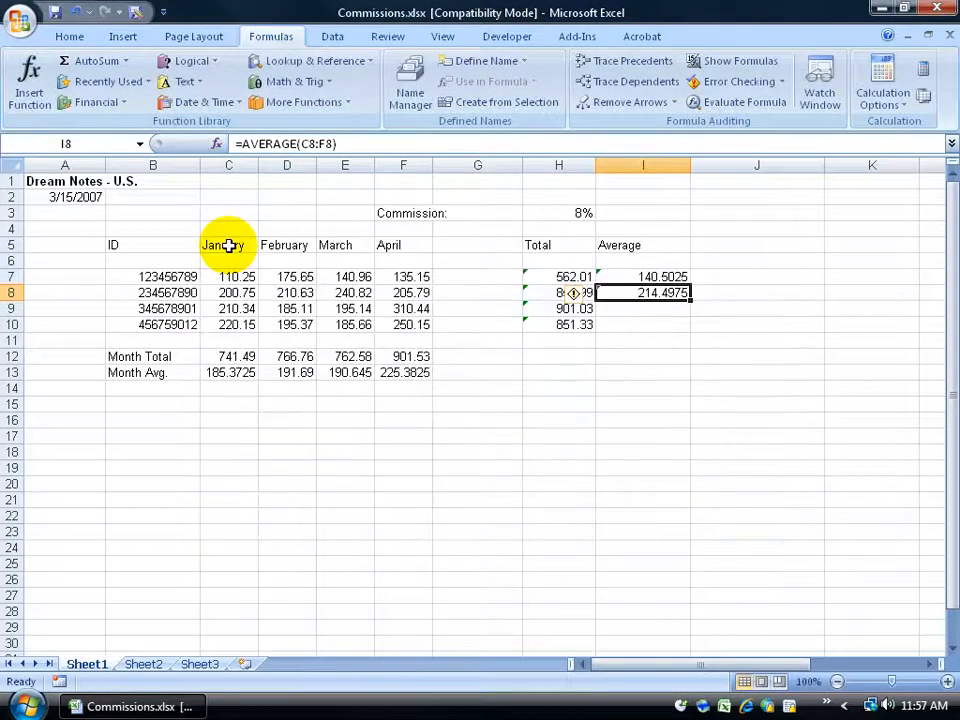
left_click_drag(231, 291, 412, 292)
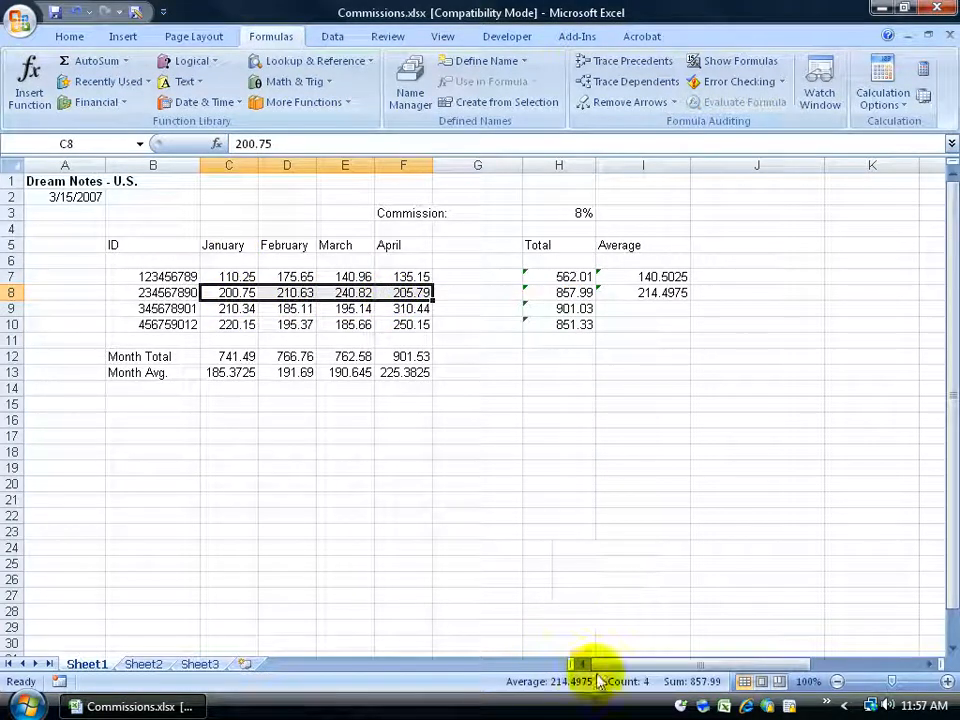
Step: Try filling the average formula from I8 down through I10 and undo the fill
left_click(672, 297)
left_click_drag(690, 300, 690, 328)
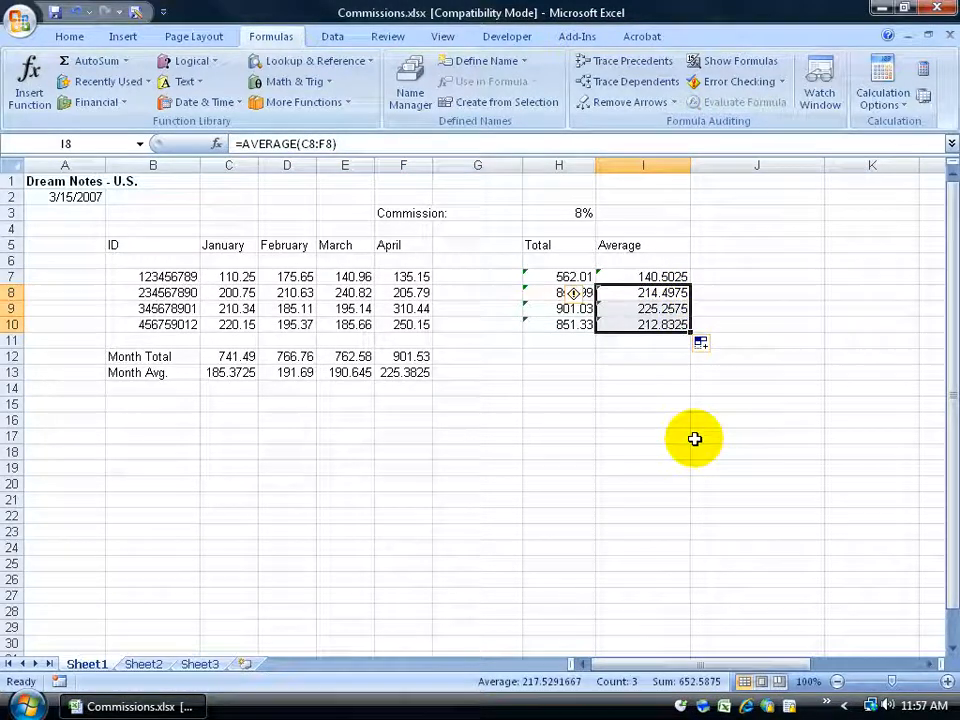
left_click(76, 12)
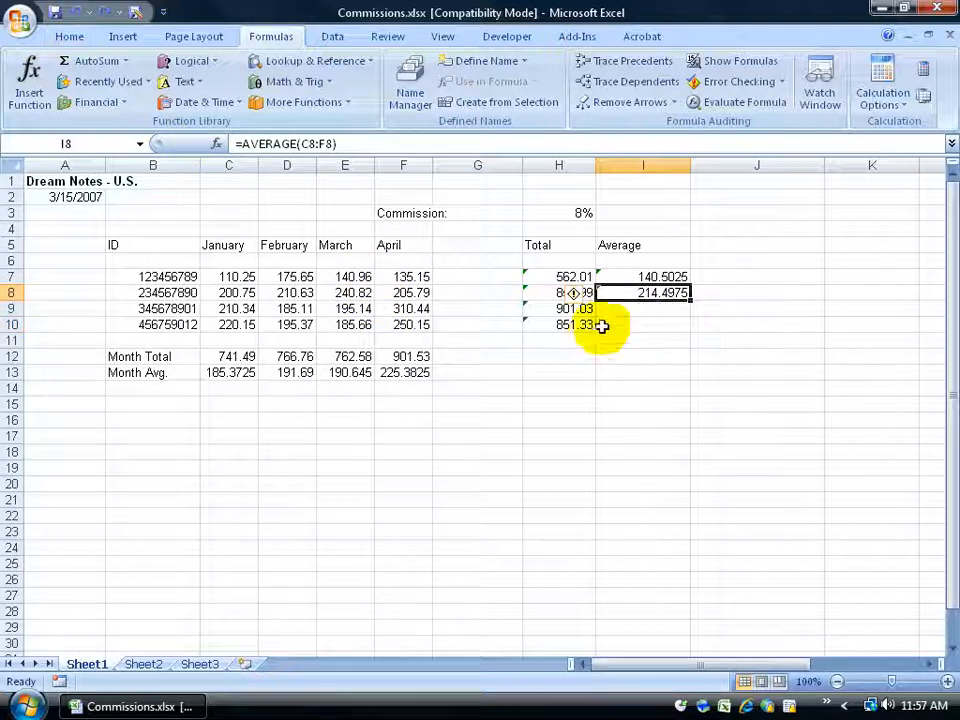
Step: Copy the average formula from I7 and paste it into I9 and I10
left_click(651, 276)
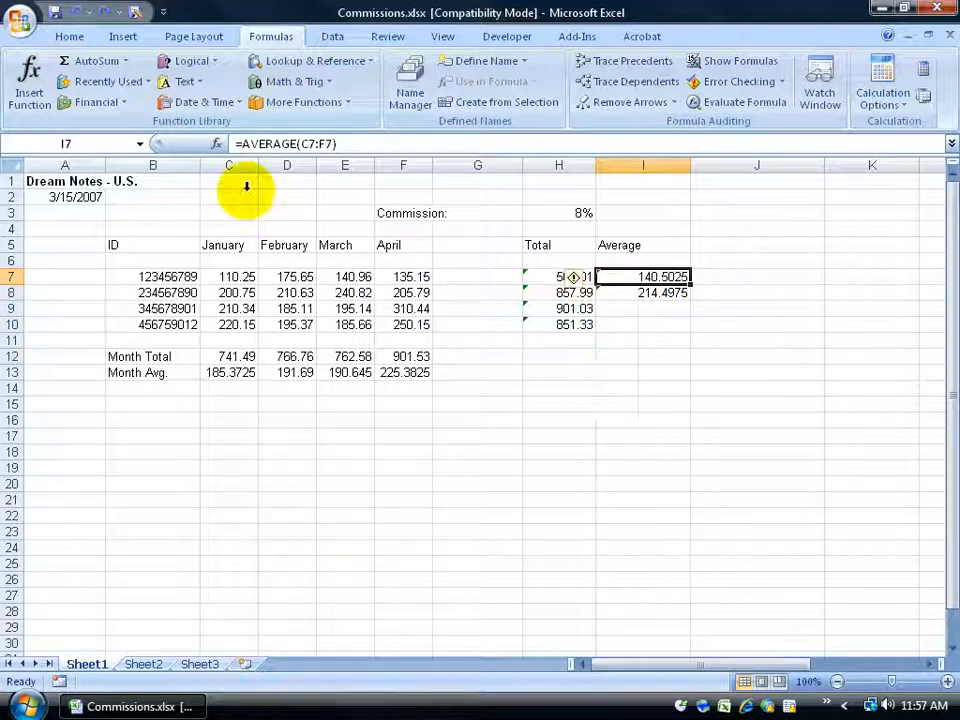
left_click(68, 37)
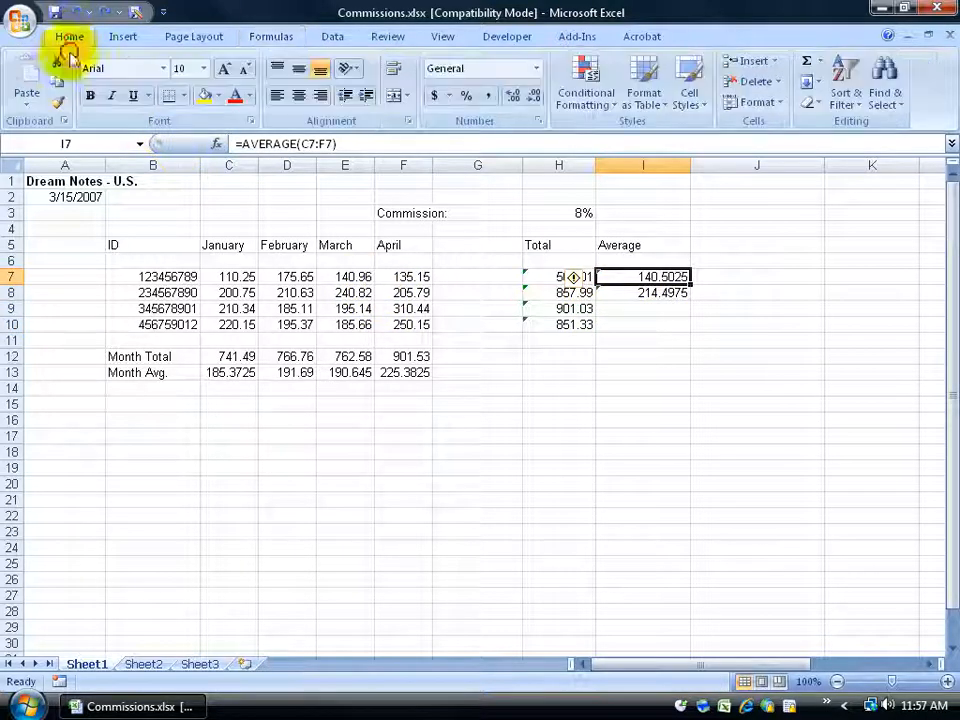
right_click(656, 281)
left_click(699, 312)
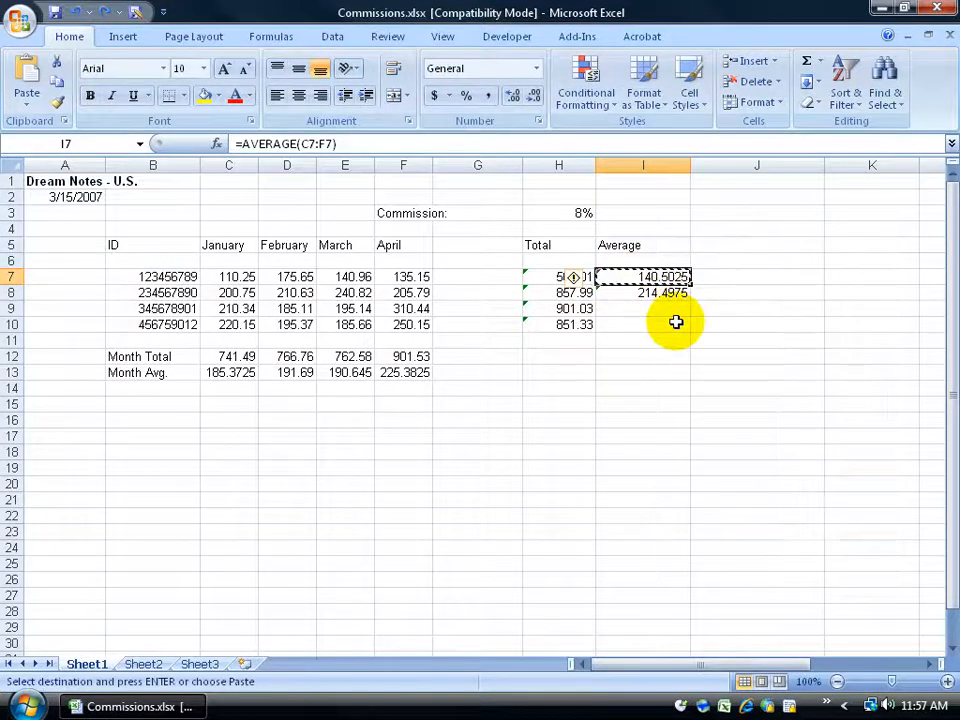
right_click(651, 311)
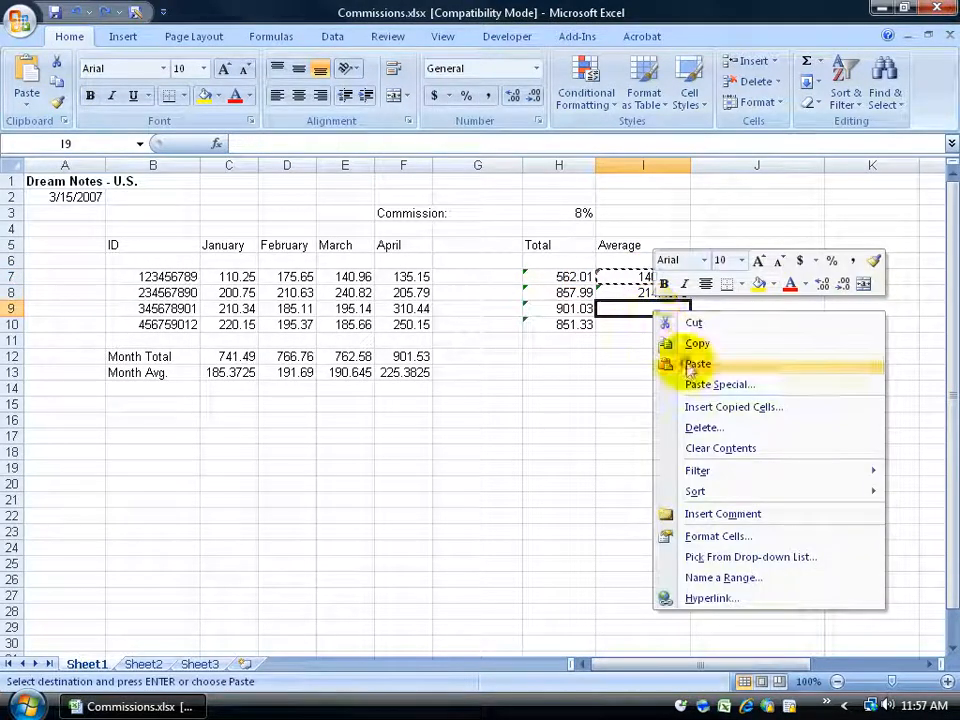
left_click(662, 361)
right_click(645, 327)
left_click(664, 379)
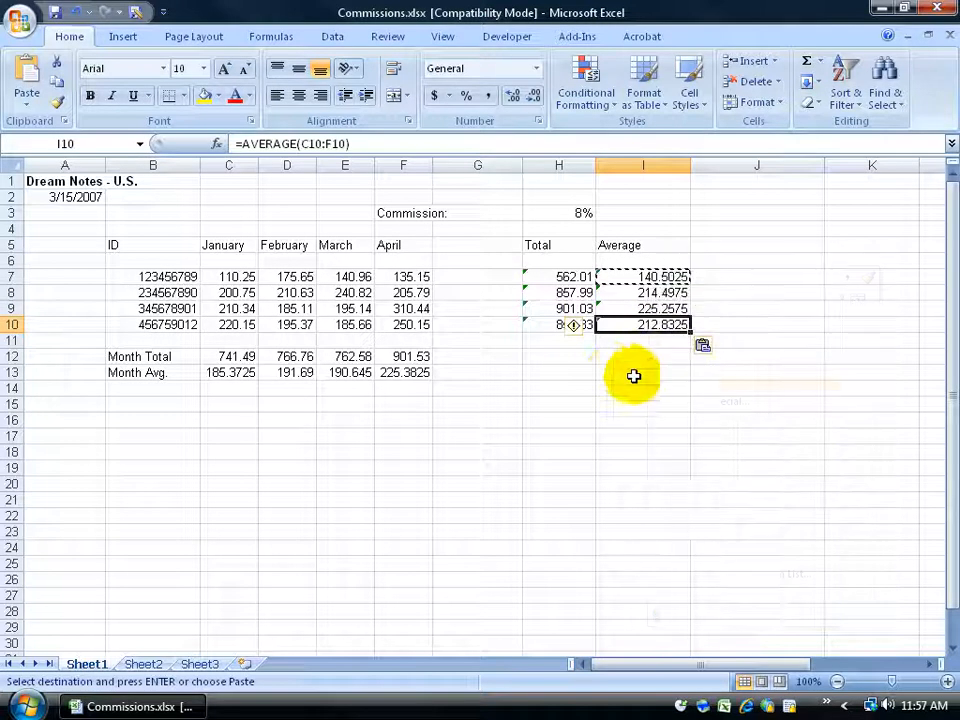
left_click(602, 366)
key("Escape")
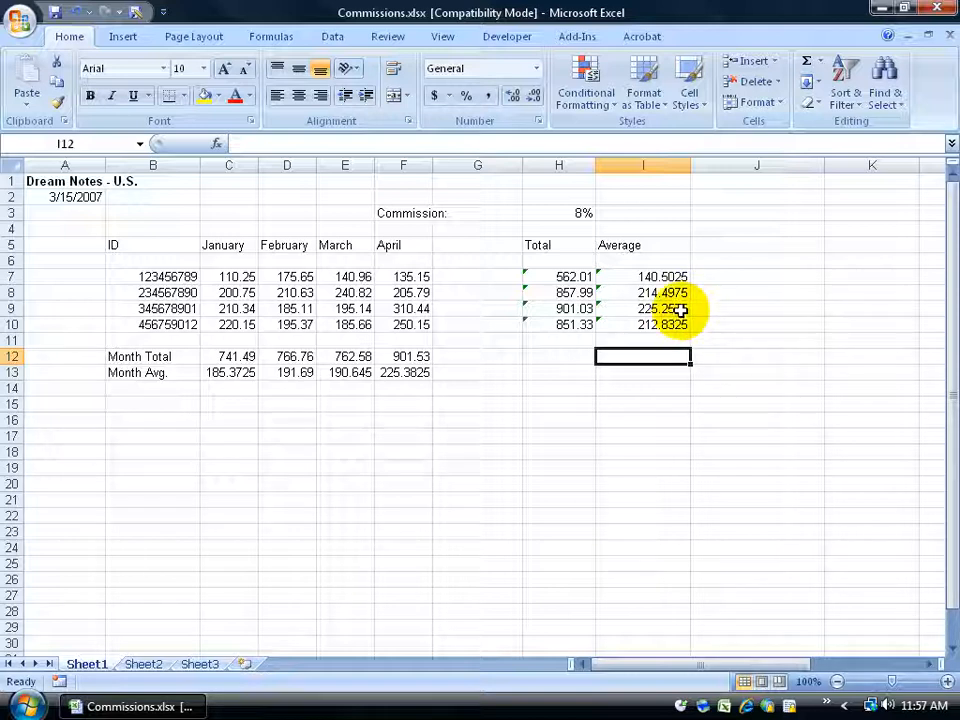
Step: Inspect the cell ranges used by the average formulas in I8 and I9
left_click(668, 312)
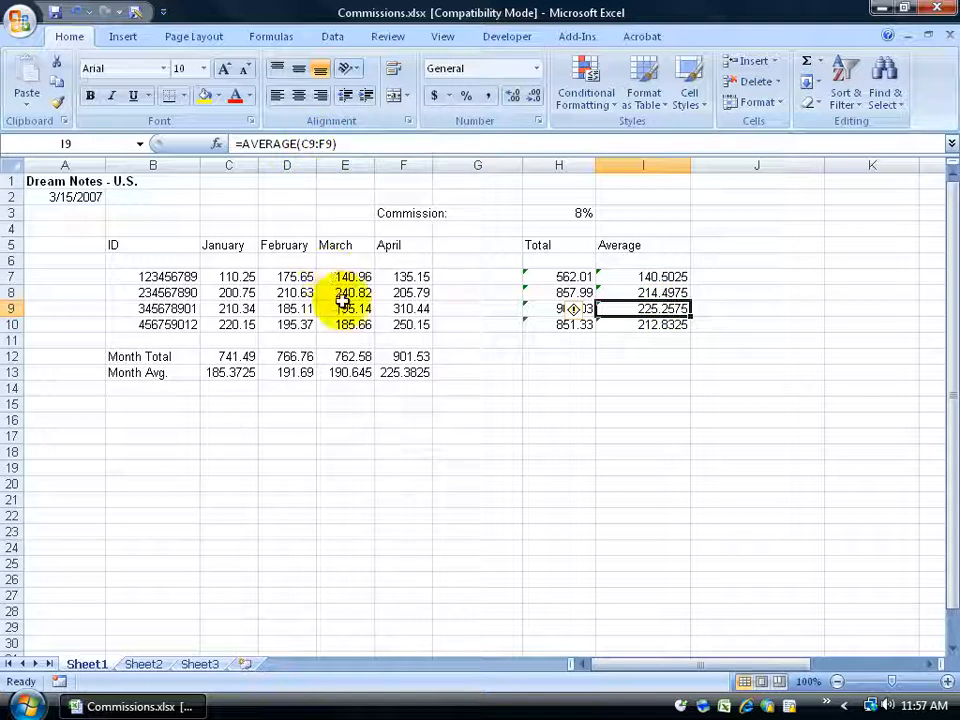
left_click(624, 292)
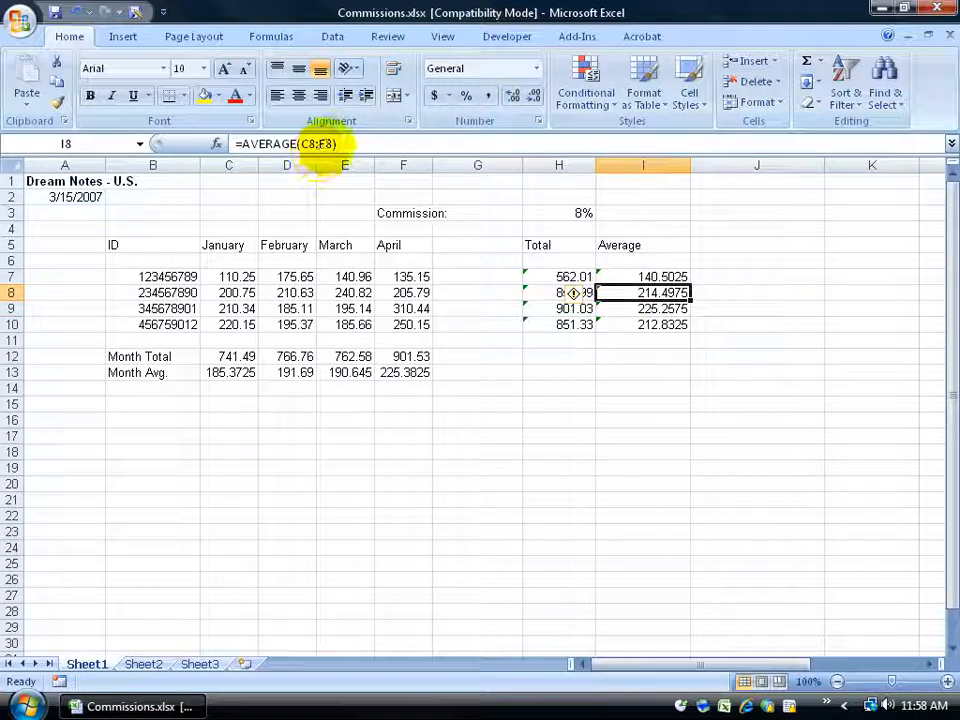
left_click(624, 309)
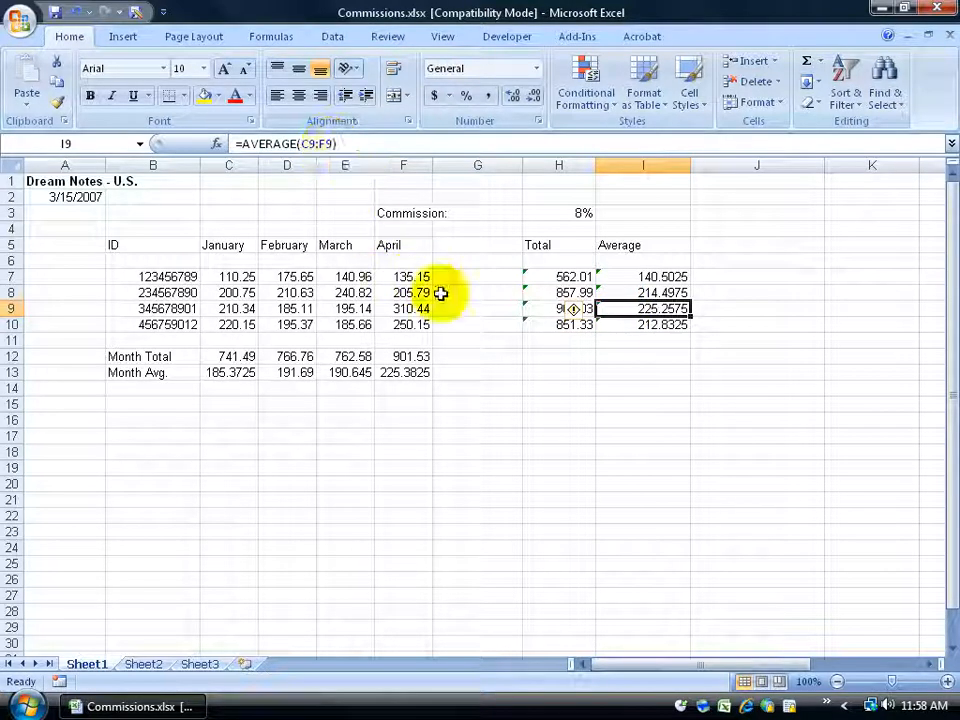
Step: Clear April's Month Avg. in F13 and compare the column values F7:F10 with the row values C10:F10
left_click(428, 375)
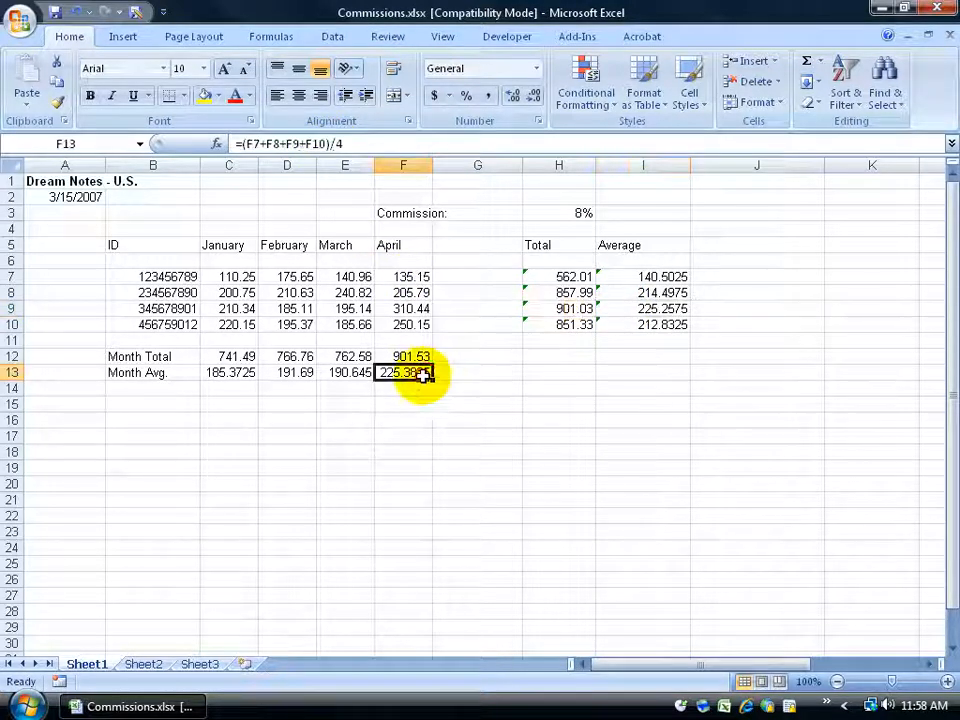
left_click(638, 325)
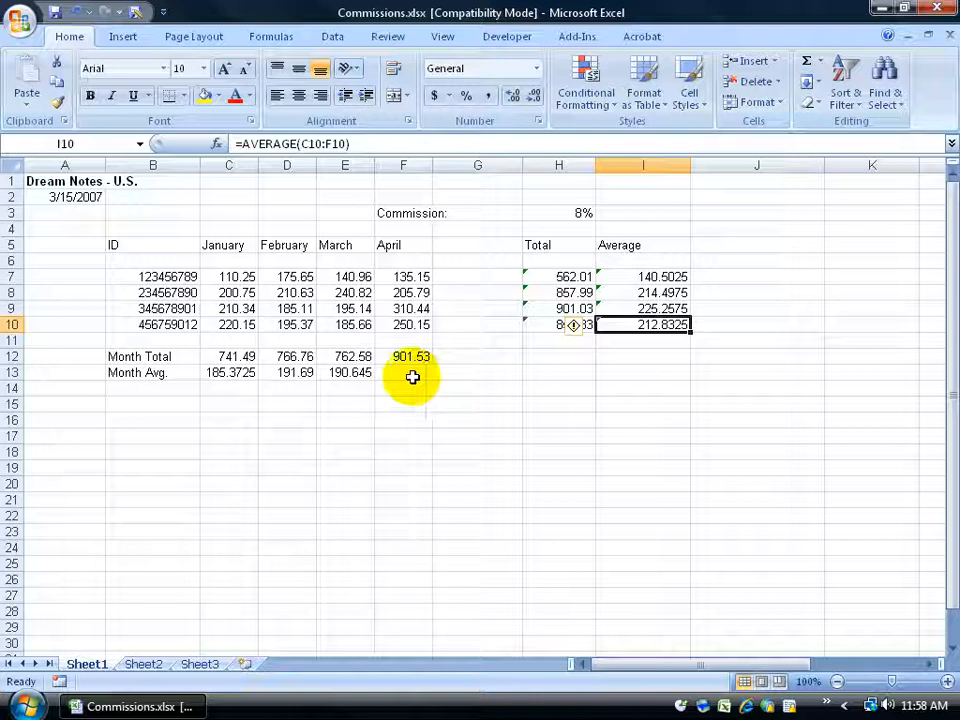
left_click_drag(407, 277, 414, 321)
left_click_drag(348, 323, 230, 324)
left_click(617, 325)
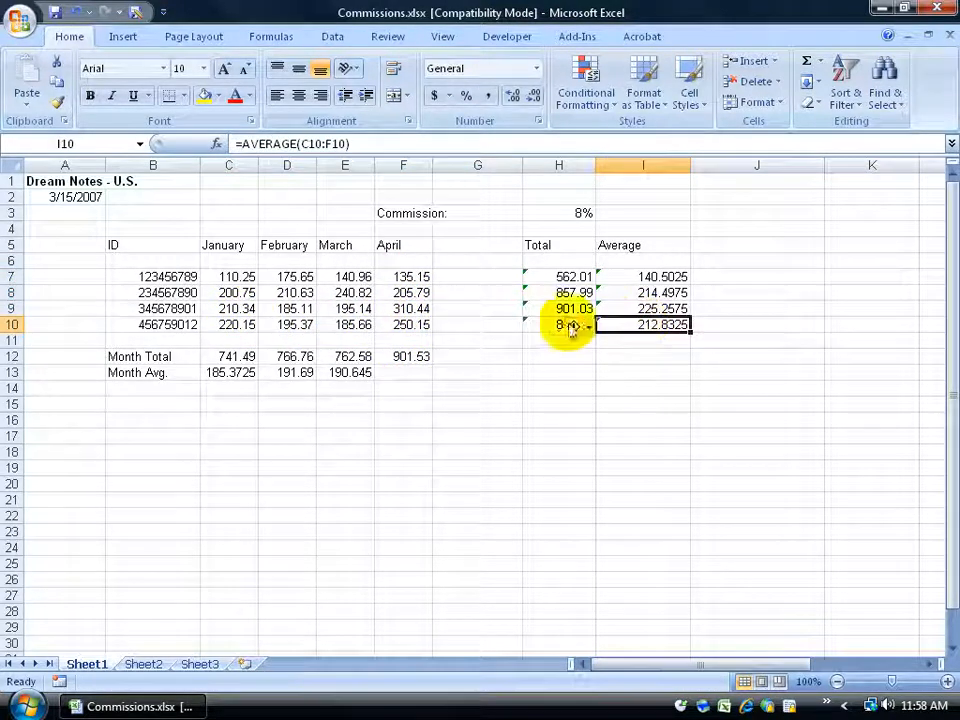
left_click_drag(410, 325, 274, 326)
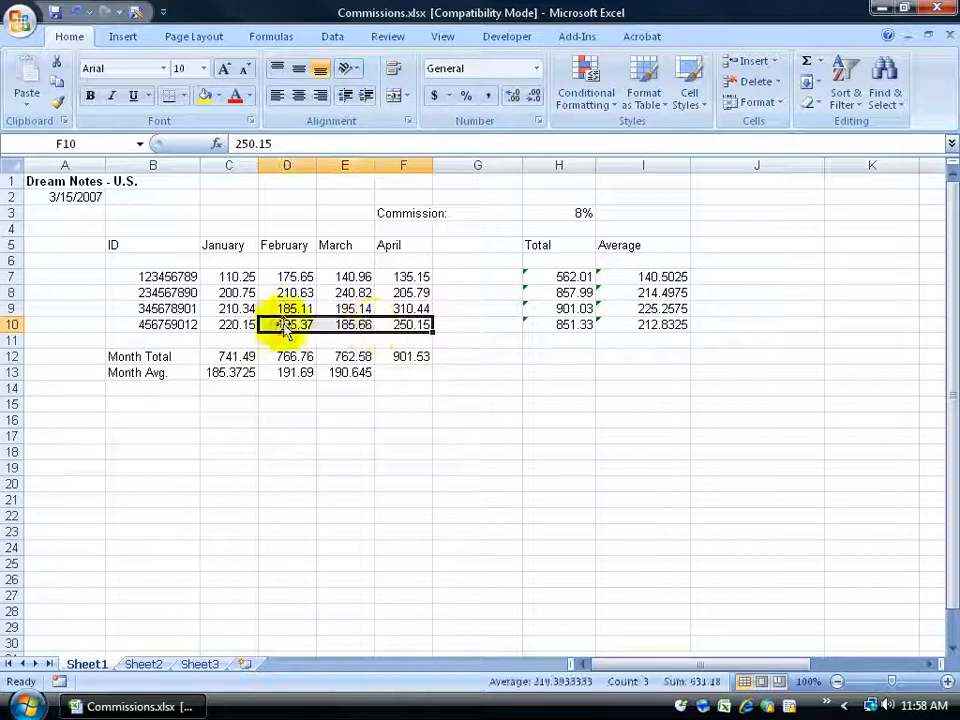
left_click(660, 333)
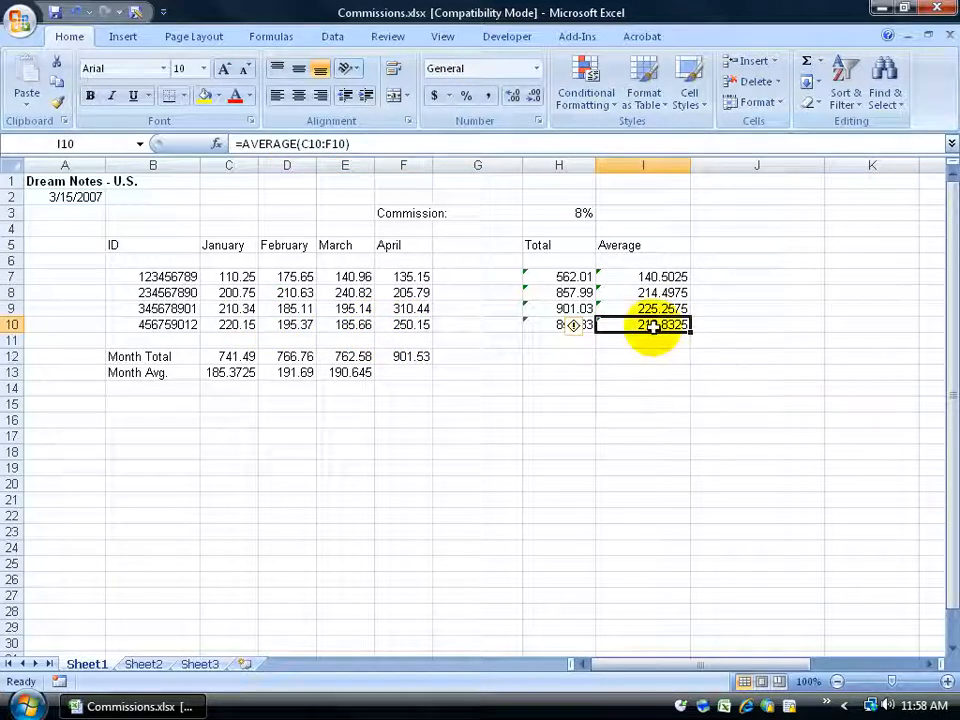
Step: Try copying the average formula from I10 into F13, compare both formulas, and clear F13 again
right_click(652, 332)
left_click(681, 356)
right_click(404, 373)
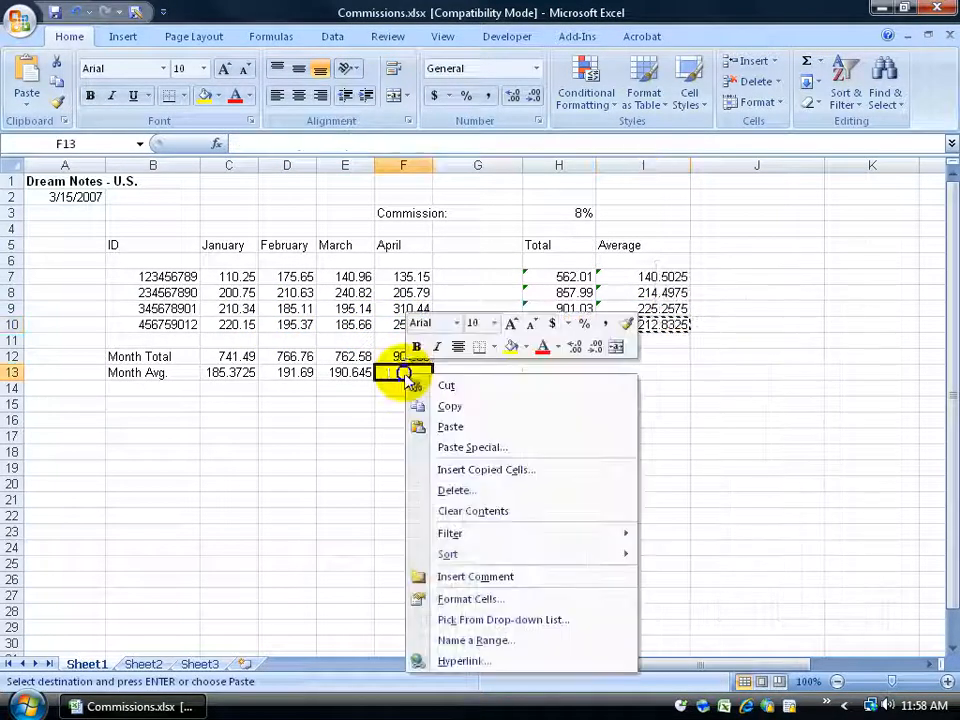
left_click(433, 427)
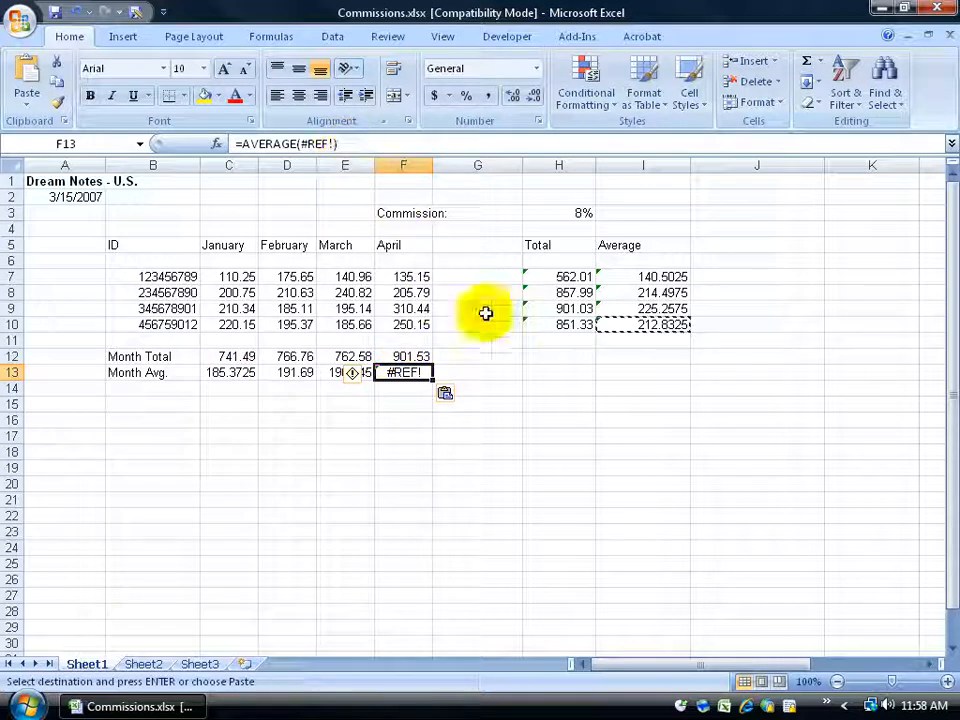
key("Escape")
left_click(643, 323)
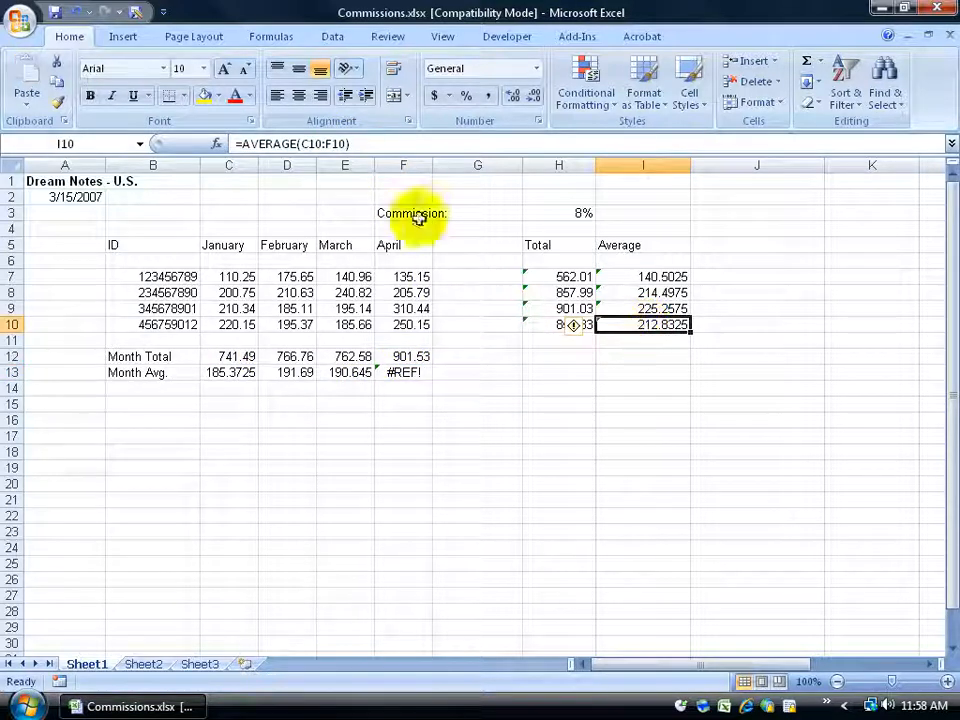
left_click(401, 373)
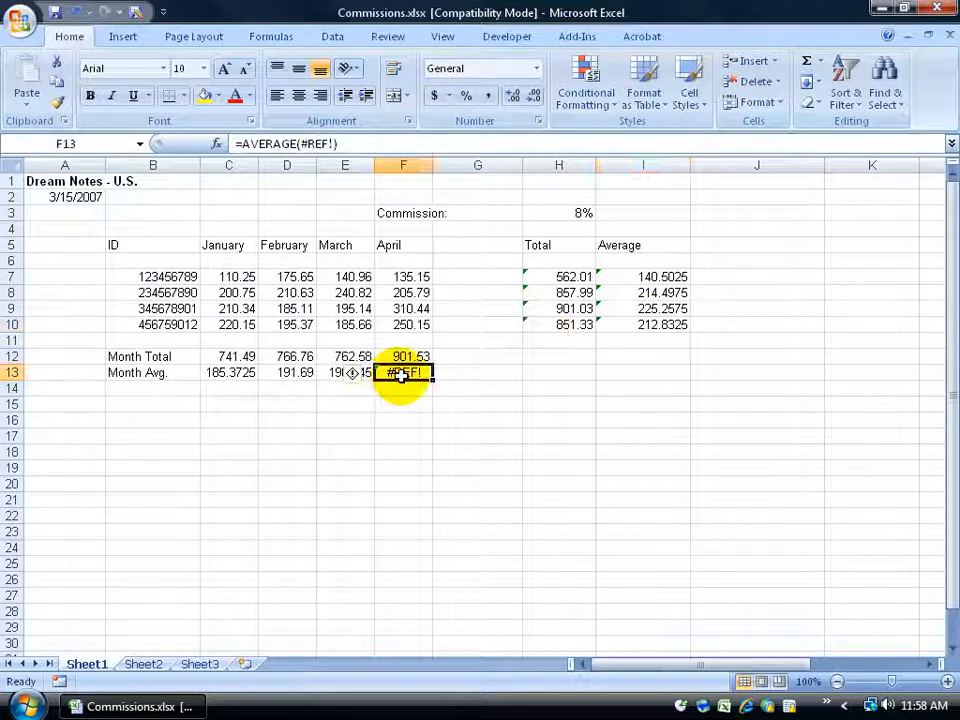
key("Delete")
Step: Copy the March Month Avg. formula from E13 and paste it into F13 for April
left_click(357, 373)
right_click(357, 375)
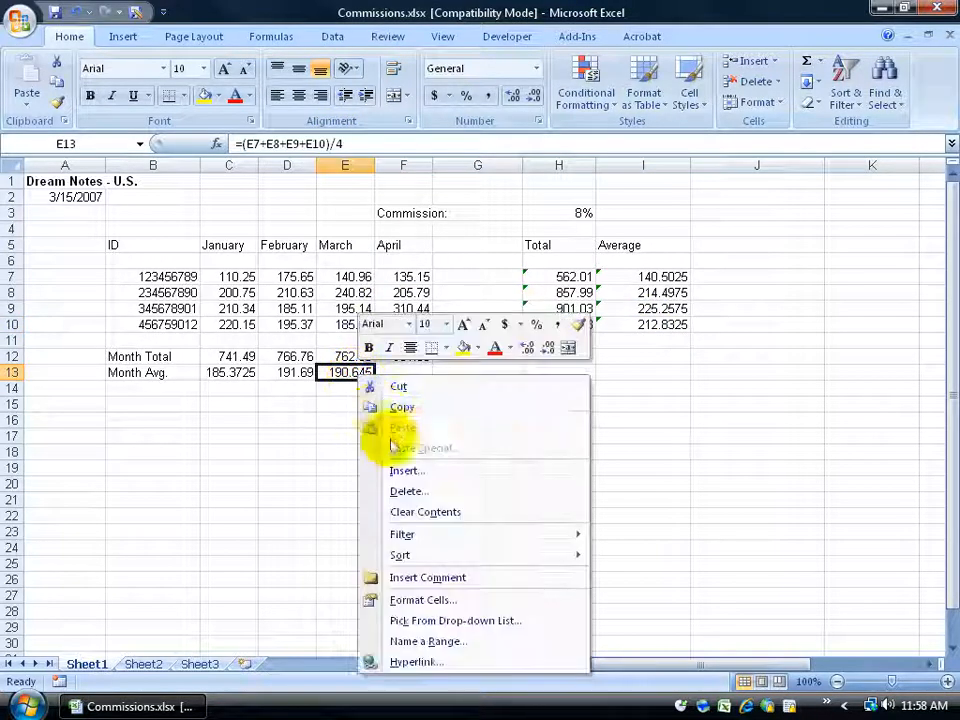
left_click(400, 409)
left_click(401, 375)
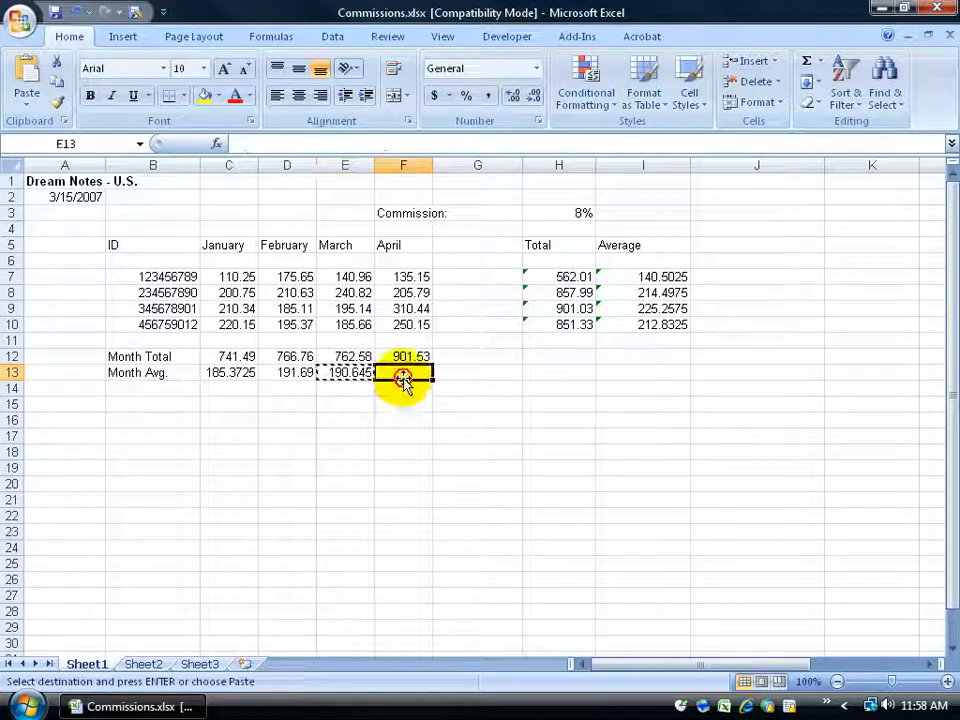
right_click(403, 372)
left_click(422, 424)
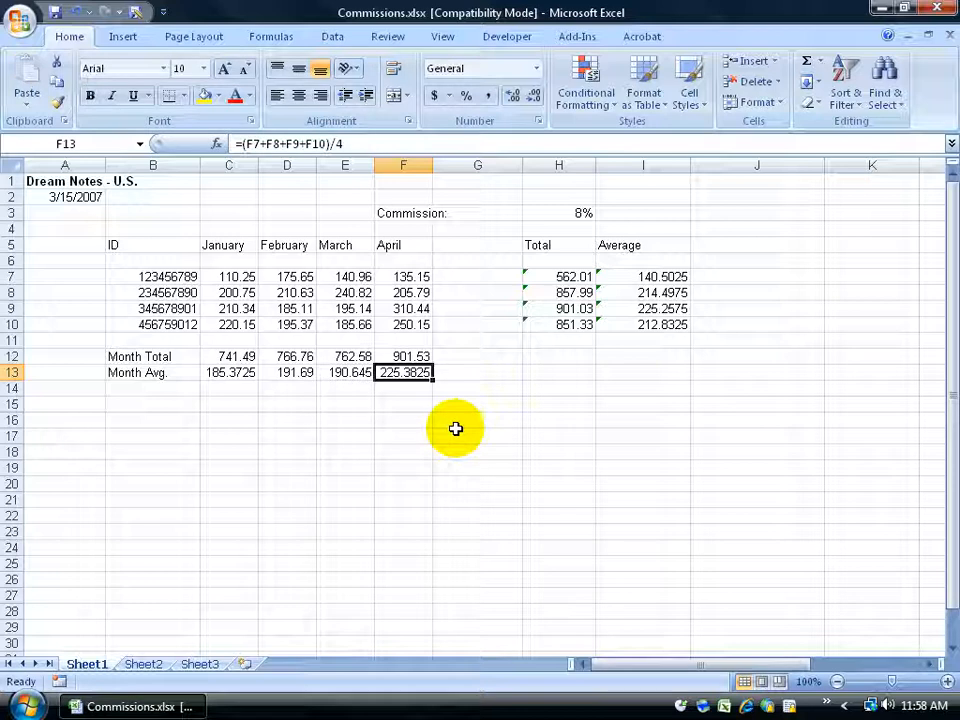
left_click(633, 326)
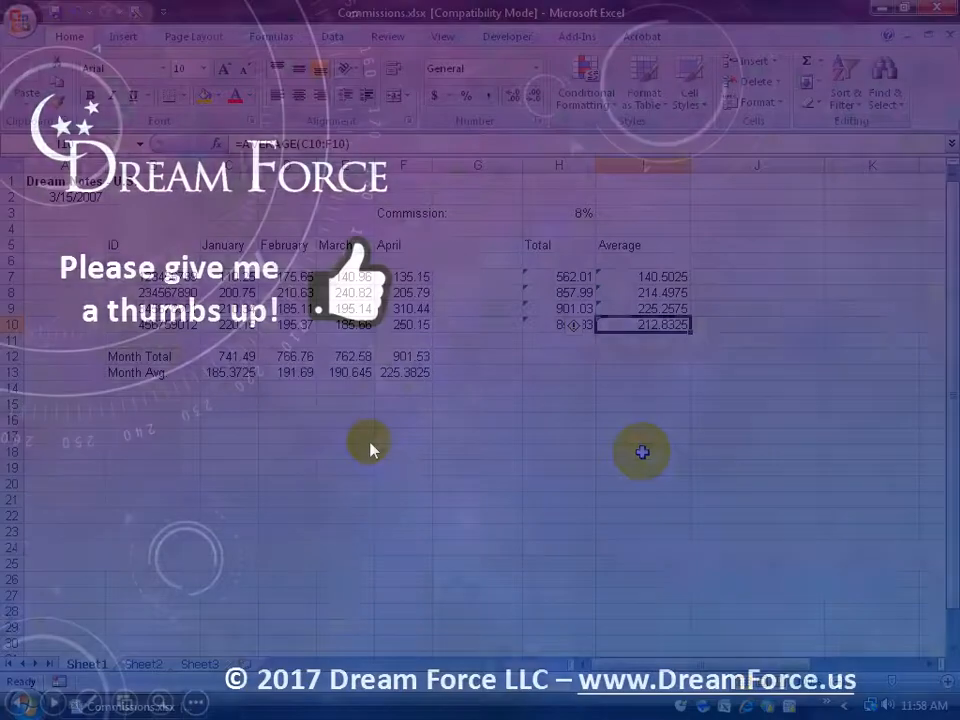